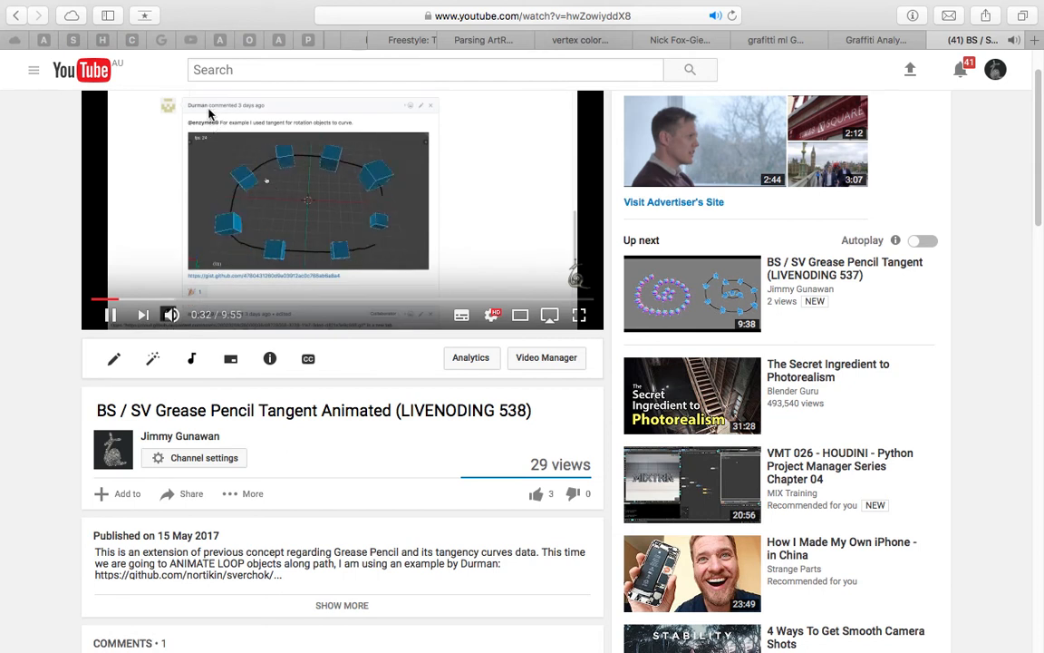
# Switch to Blender and enlarge the node editor to examine the TangentGrease tree and its three List Item branches
pyautogui.hotkey('ctrl', 'Right')
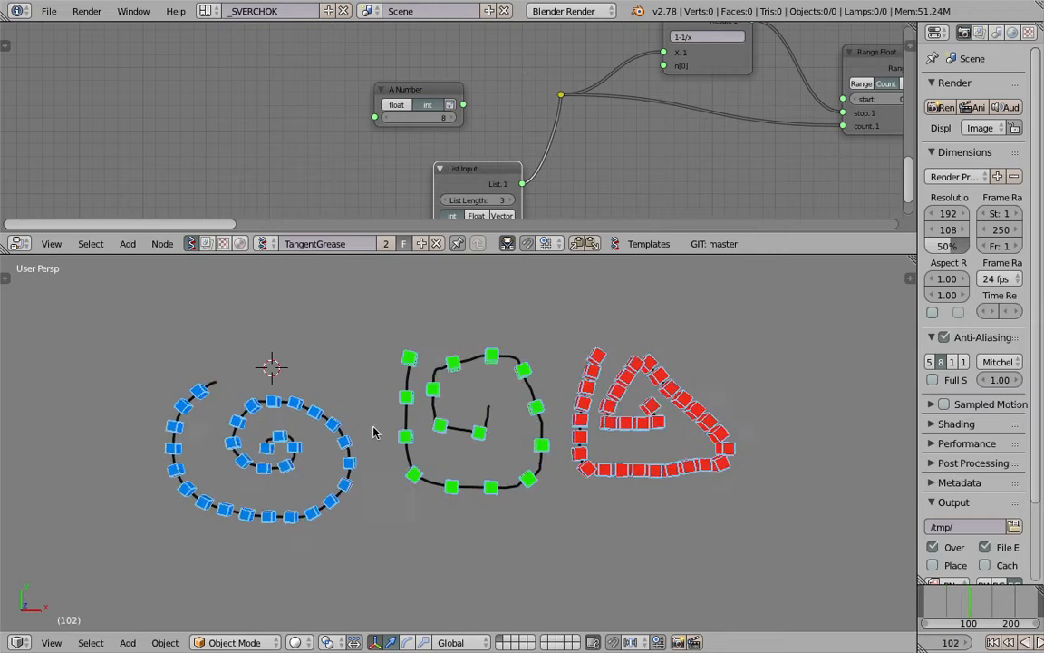
pyautogui.moveTo(354, 450); pyautogui.dragTo(411, 432, button='middle')
pyautogui.scroll(-2, 576, 175)
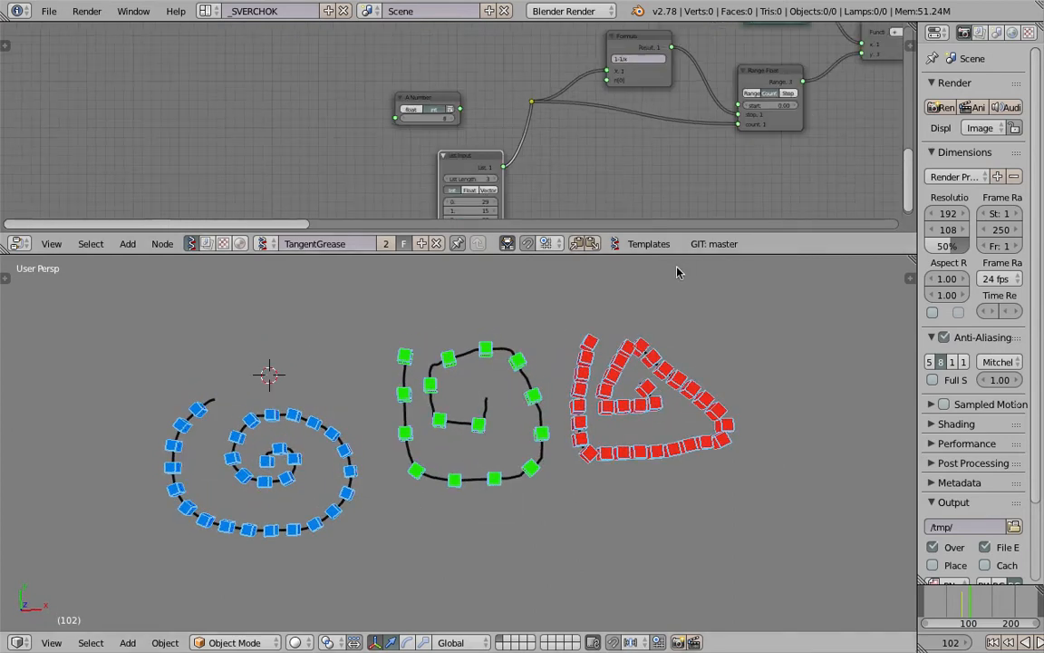
pyautogui.moveTo(682, 255); pyautogui.dragTo(682, 425)
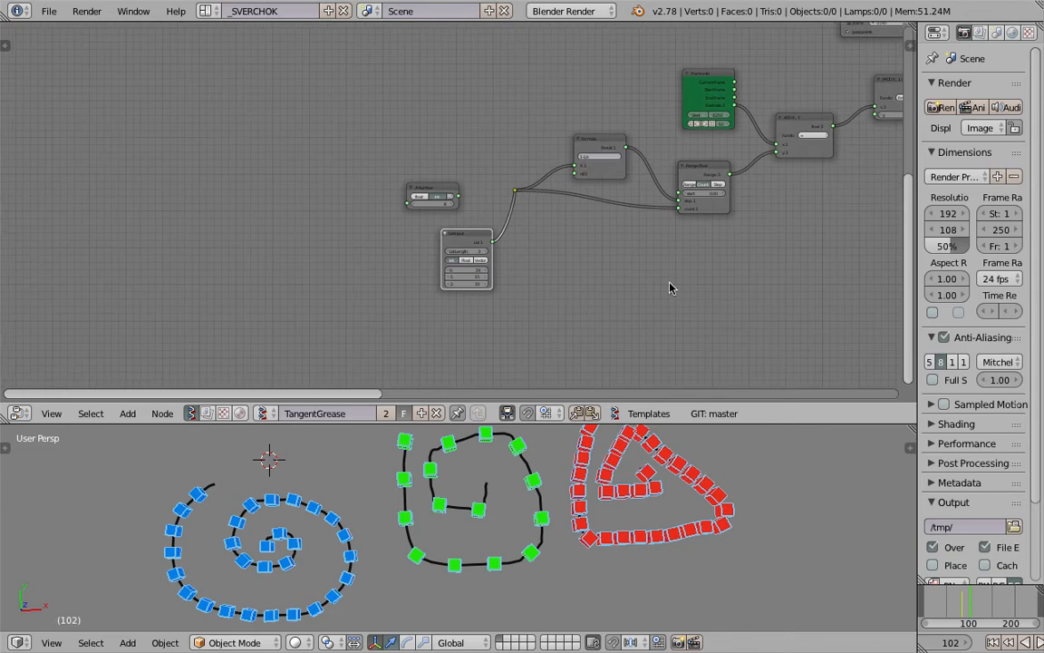
pyautogui.scroll(-4, 559, 279)
pyautogui.moveTo(671, 241); pyautogui.dragTo(527, 283, button='middle')
pyautogui.scroll(-4, 436, 274)
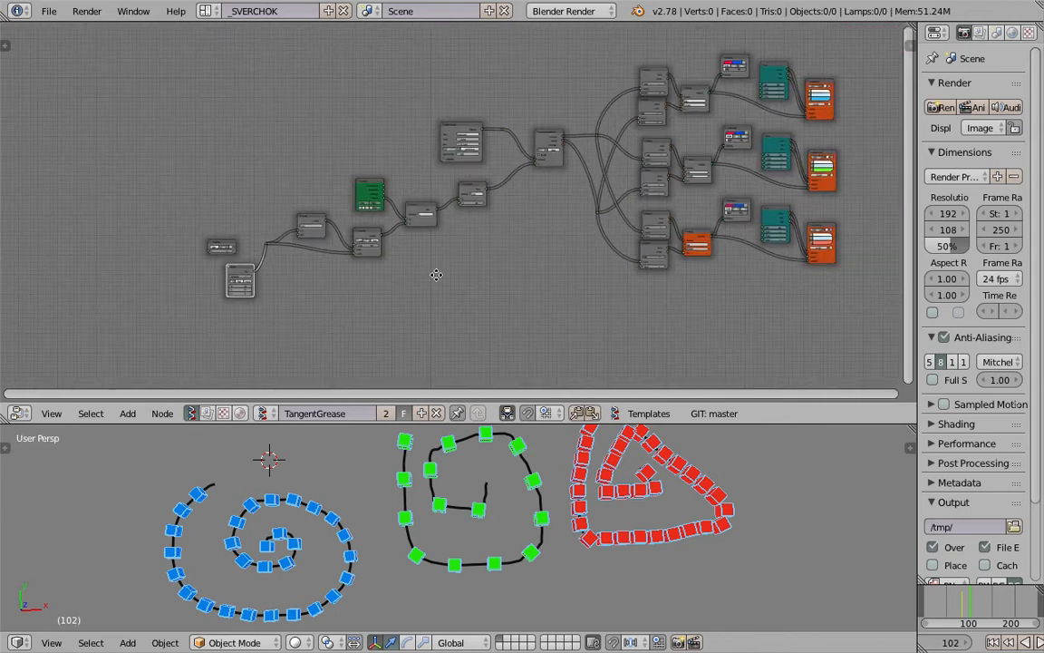
pyautogui.moveTo(647, 249); pyautogui.dragTo(436, 263, button='middle')
pyautogui.scroll(3, 436, 266)
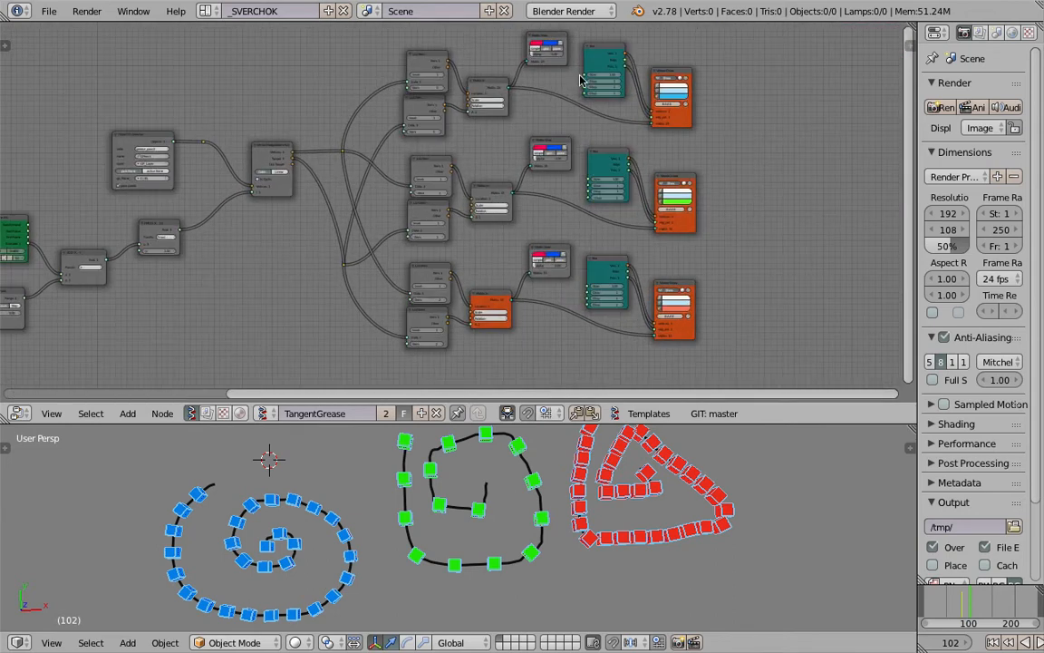
pyautogui.moveTo(494, 197); pyautogui.dragTo(477, 223, button='middle')
pyautogui.moveTo(652, 425); pyautogui.dragTo(649, 452)
pyautogui.scroll(3, 444, 321)
pyautogui.moveTo(440, 292); pyautogui.dragTo(438, 273, button='middle')
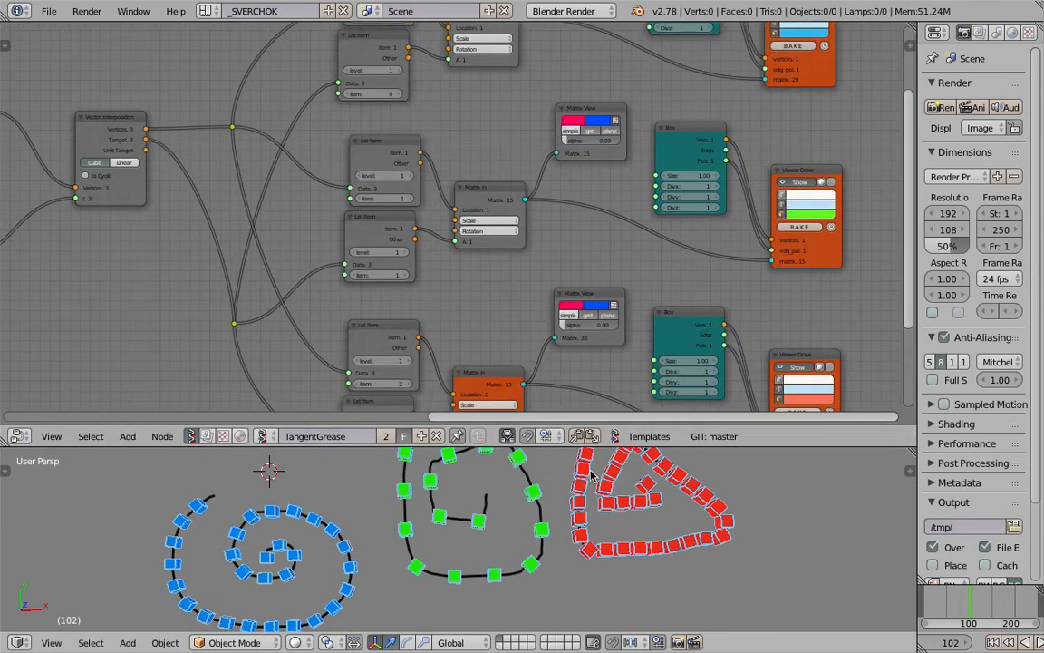
pyautogui.moveTo(533, 426); pyautogui.dragTo(533, 514)
pyautogui.moveTo(439, 187); pyautogui.dragTo(426, 315, button='middle')
pyautogui.scroll(6, 426, 315)
pyautogui.moveTo(364, 58); pyautogui.dragTo(371, 123, button='middle')
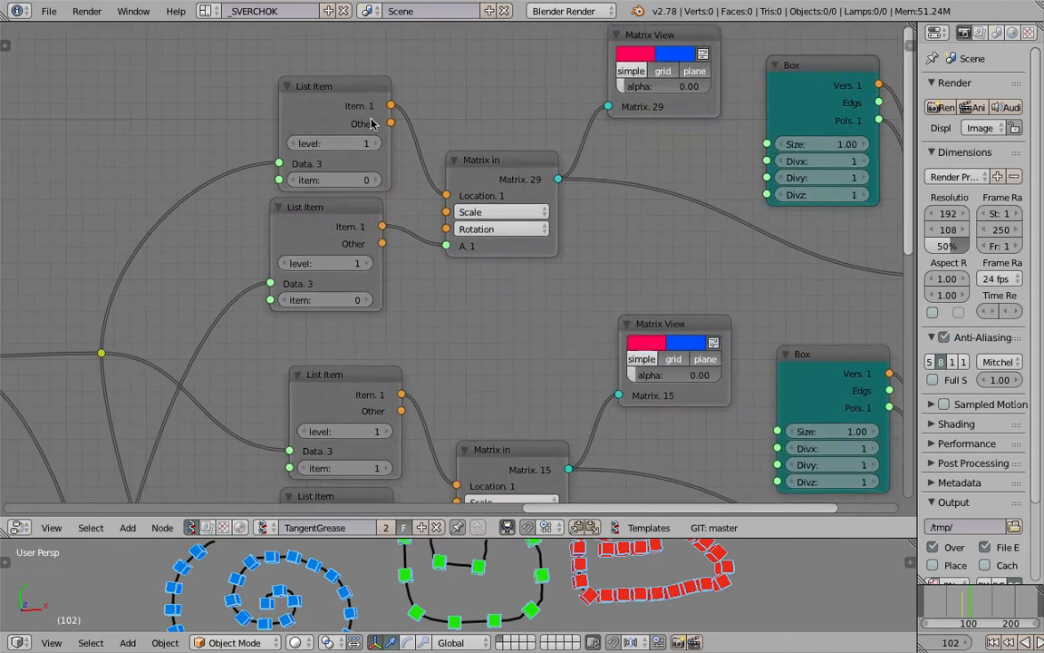
# Nudge the first branch's Matrix in node and its lower List Item node to new positions
pyautogui.moveTo(492, 172); pyautogui.dragTo(489, 132)
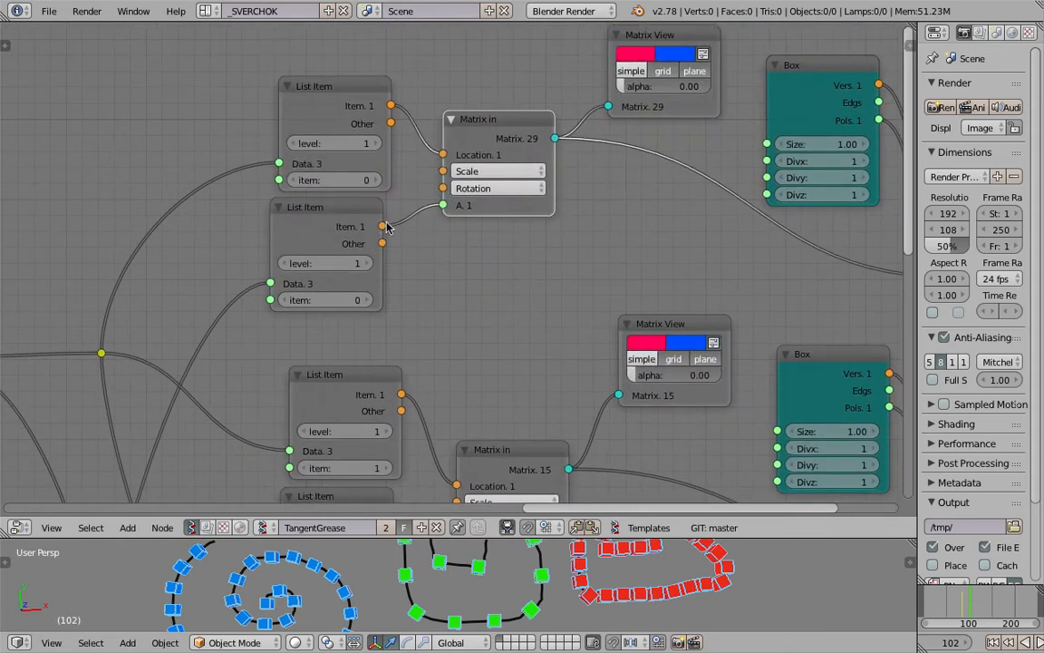
pyautogui.scroll(-3, 386, 227)
pyautogui.moveTo(359, 220); pyautogui.dragTo(353, 201, button='middle')
pyautogui.moveTo(335, 100); pyautogui.dragTo(328, 93)
pyautogui.moveTo(342, 193)
pyautogui.mouseDown()
pyautogui.moveTo(358, 193)
pyautogui.moveTo(349, 194)
pyautogui.mouseUp()
pyautogui.moveTo(354, 194); pyautogui.dragTo(359, 218, button='middle')
pyautogui.scroll(-1, 399, 234)
pyautogui.moveTo(425, 240); pyautogui.dragTo(360, 178, button='middle')
pyautogui.scroll(-1, 356, 218)
pyautogui.scroll(-3, 637, 583)
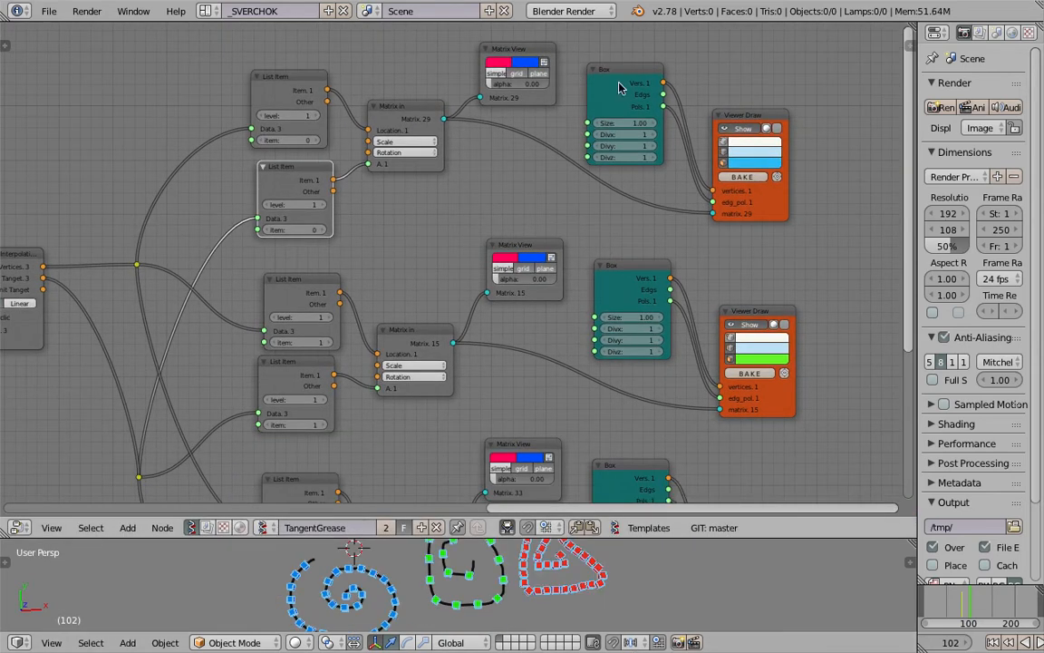
# Shift the Box nodes in the branches to new positions beside their Viewer Draw nodes
pyautogui.moveTo(619, 88); pyautogui.dragTo(630, 73)
pyautogui.moveTo(639, 168); pyautogui.dragTo(539, 153, button='middle')
pyautogui.moveTo(530, 70); pyautogui.dragTo(541, 69)
pyautogui.moveTo(533, 252); pyautogui.dragTo(541, 247)
pyautogui.moveTo(541, 247); pyautogui.dragTo(555, 210, button='middle')
pyautogui.moveTo(562, 321); pyautogui.dragTo(605, 247, button='middle')
pyautogui.moveTo(586, 342); pyautogui.dragTo(597, 336)
pyautogui.moveTo(562, 345); pyautogui.dragTo(679, 249, button='middle')
# Examine how the List Item pairs in all three branches pick their items and feed the Matrix in nodes
pyautogui.scroll(-4, 673, 248)
pyautogui.moveTo(371, 222); pyautogui.dragTo(464, 281, button='middle')
pyautogui.scroll(4, 510, 259)
pyautogui.scroll(1, 517, 255)
pyautogui.scroll(-5, 471, 226)
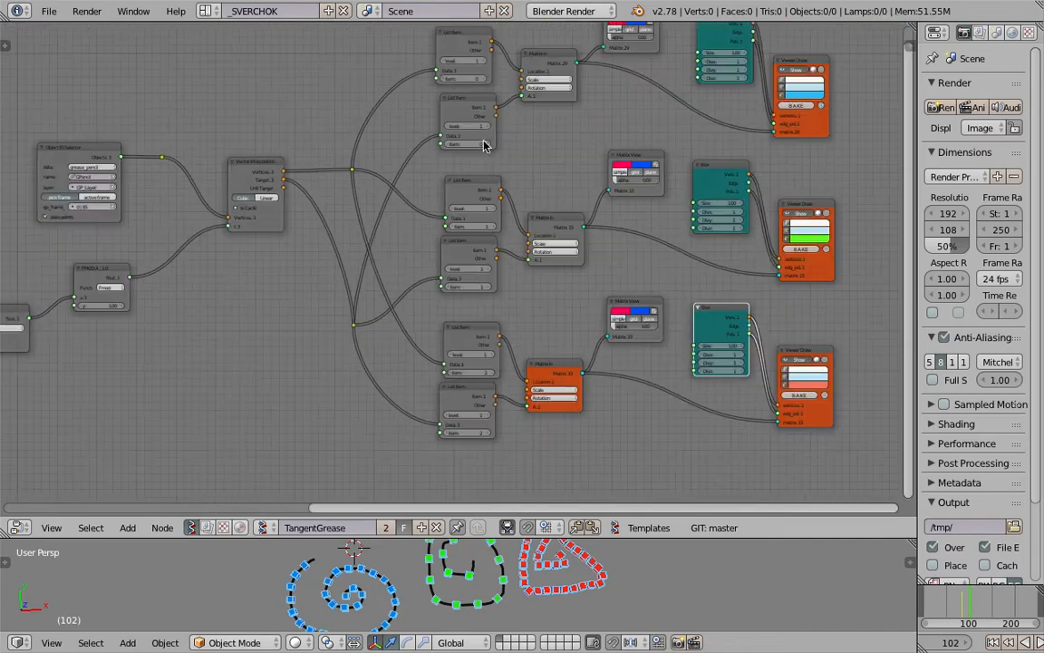
pyautogui.scroll(1, 483, 217)
pyautogui.moveTo(459, 158); pyautogui.dragTo(445, 275, button='middle')
pyautogui.scroll(4, 447, 263)
pyautogui.moveTo(458, 229); pyautogui.dragTo(462, 326, button='middle')
pyautogui.scroll(3, 471, 272)
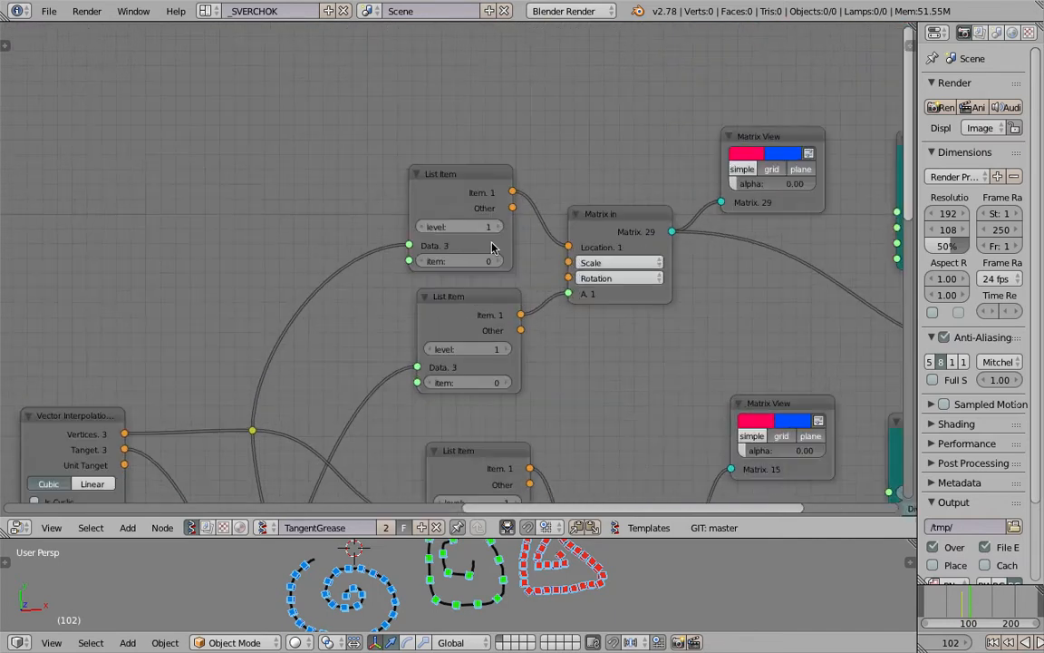
pyautogui.moveTo(496, 249); pyautogui.dragTo(479, 224, button='middle')
pyautogui.scroll(2, 482, 212)
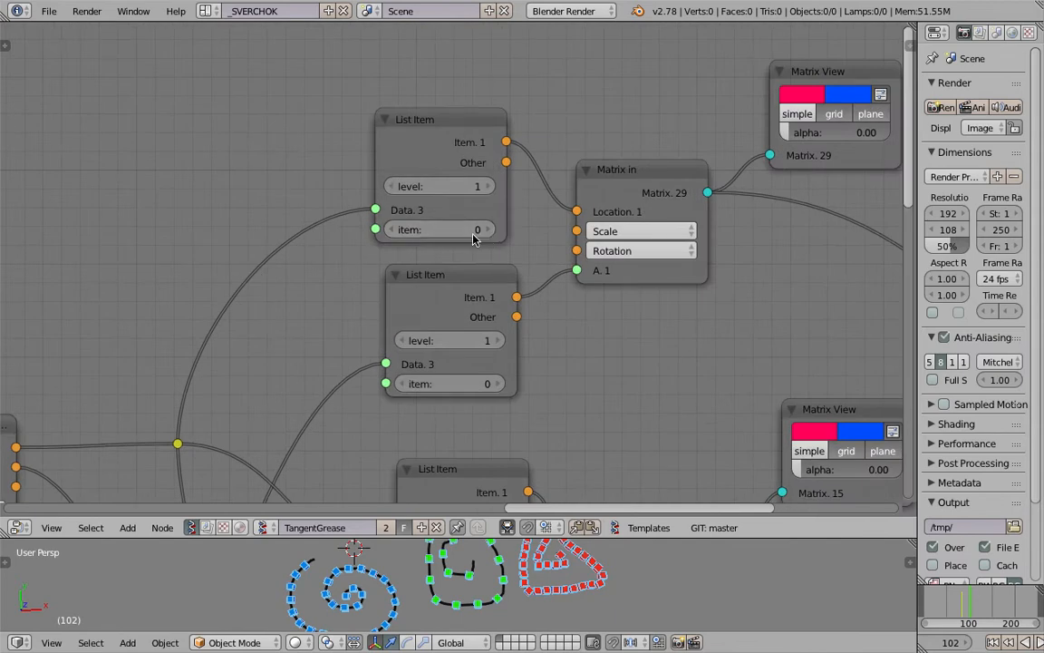
pyautogui.moveTo(534, 405); pyautogui.dragTo(548, 167, button='middle')
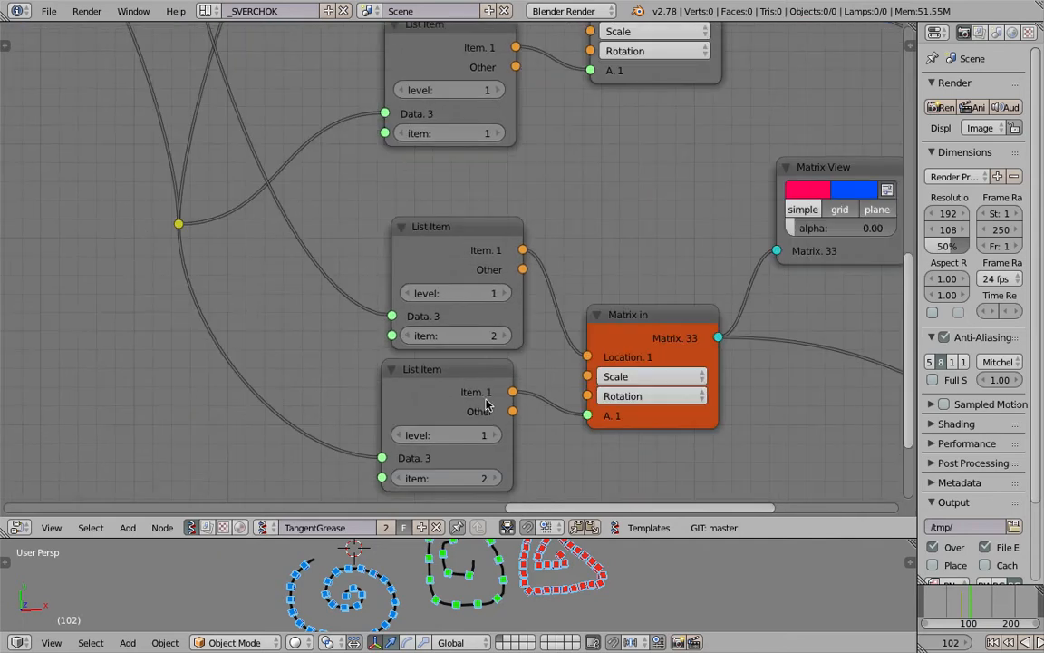
pyautogui.scroll(-3, 486, 401)
pyautogui.moveTo(479, 405); pyautogui.dragTo(475, 400, button='middle')
pyautogui.moveTo(501, 438); pyautogui.dragTo(478, 429, button='middle')
pyautogui.scroll(-2, 478, 389)
pyautogui.scroll(-2, 417, 158)
pyautogui.moveTo(430, 293); pyautogui.dragTo(510, 298, button='middle')
pyautogui.scroll(-2, 510, 298)
# Start a new file with the default startup scene
pyautogui.click(49, 11)
pyautogui.click(71, 27)
pyautogui.press('Return')
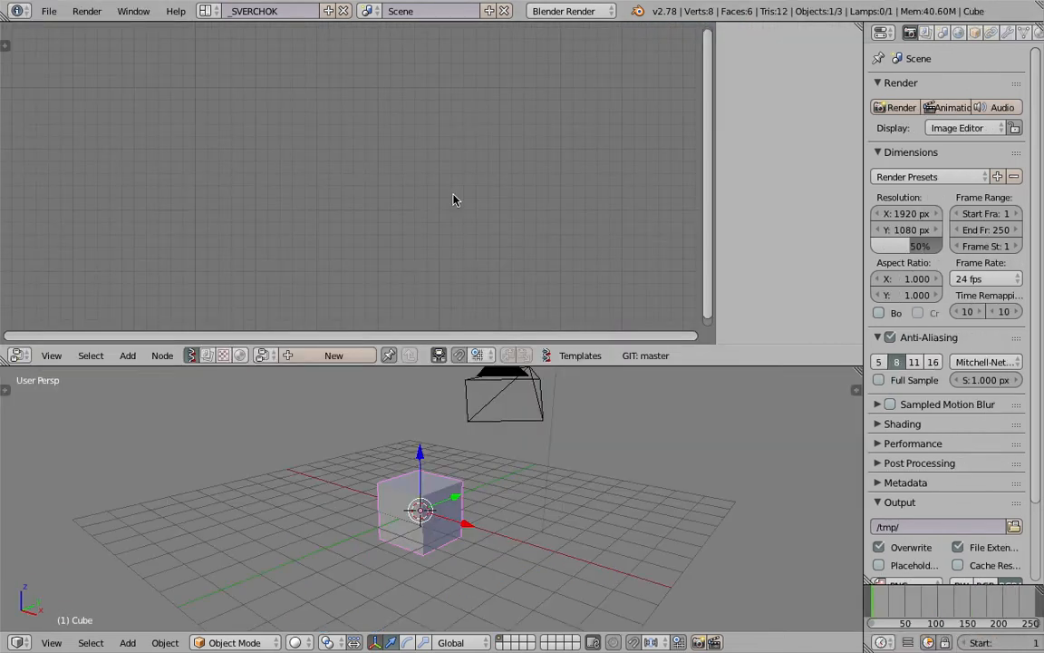
# Switch to the YouTube page, expand the video description, and copy the GIST link
pyautogui.hotkey('ctrl', 'Left')
pyautogui.scroll(-3, 310, 446)
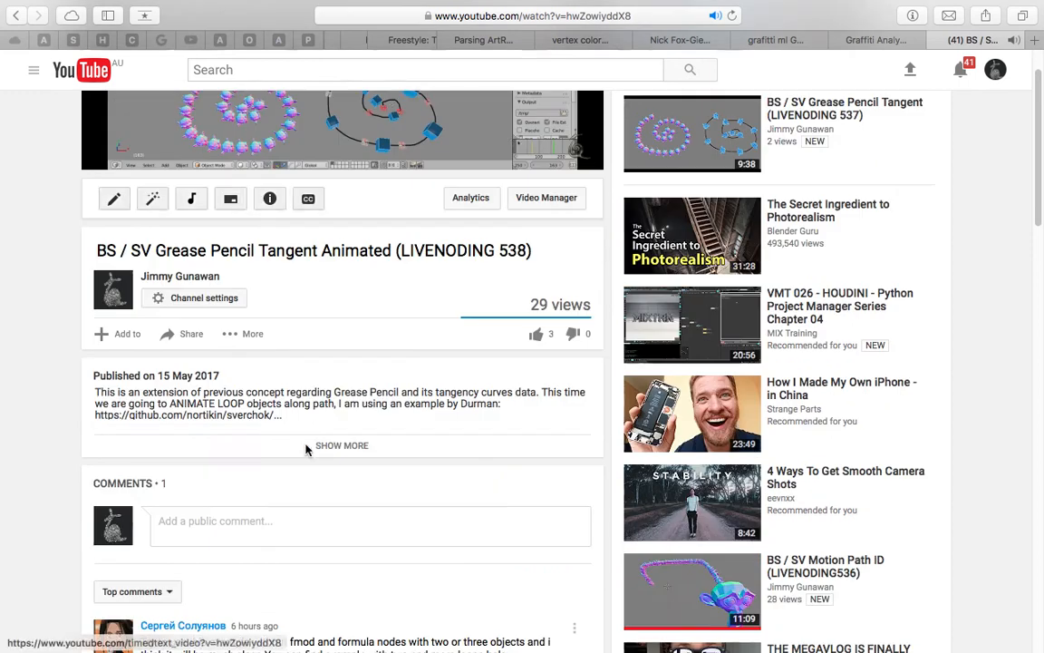
pyautogui.click(319, 446)
pyautogui.scroll(-4, 245, 304)
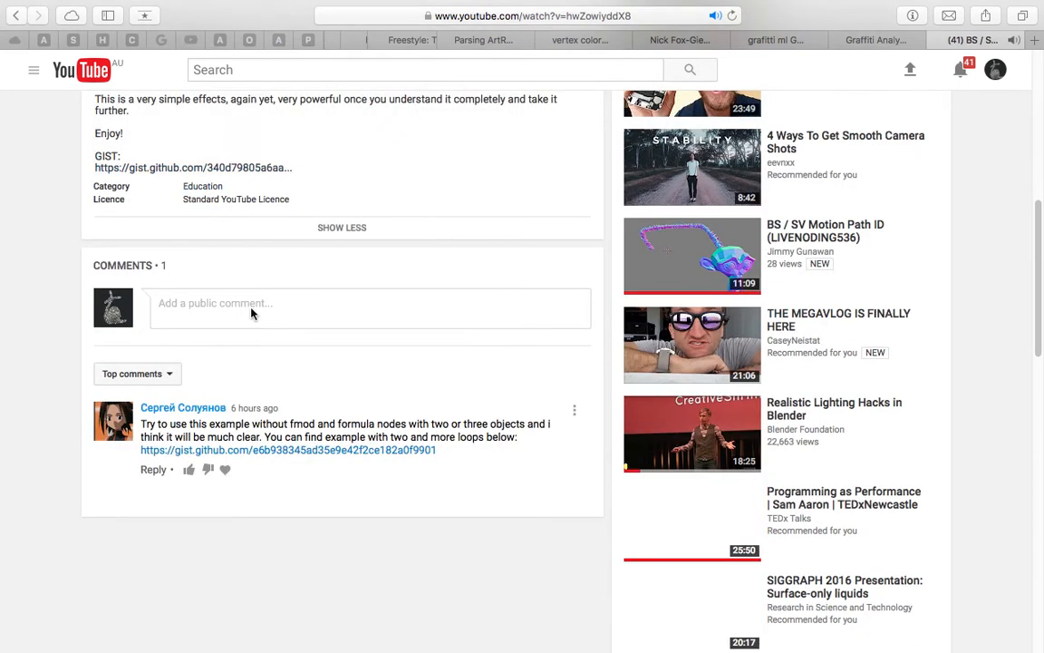
pyautogui.scroll(2, 253, 299)
pyautogui.rightClick(260, 298)
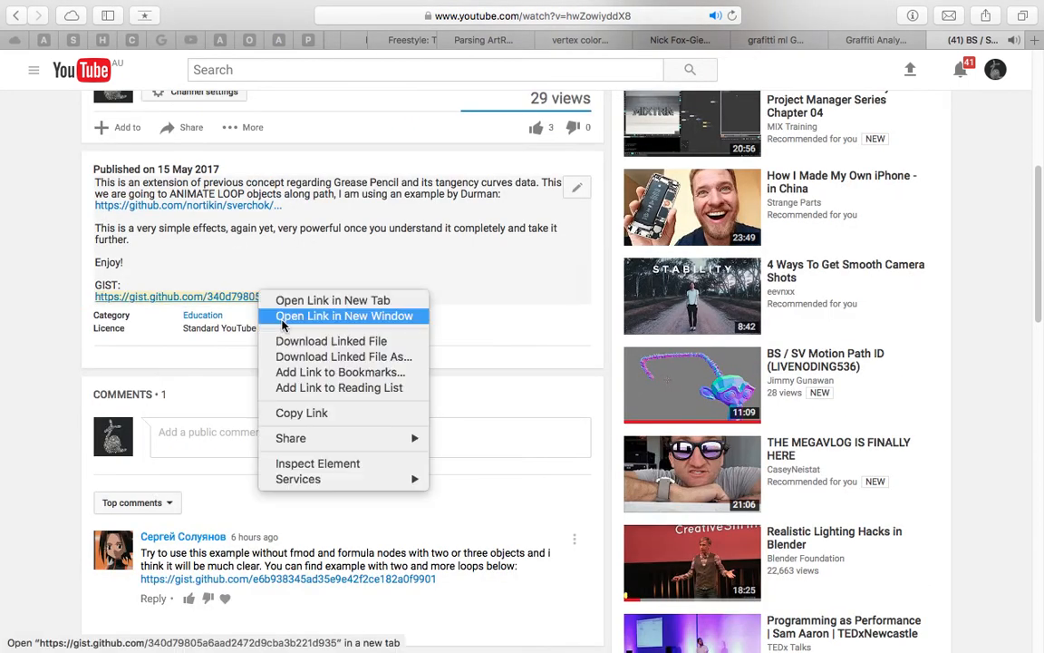
pyautogui.click(303, 415)
# Switch back to Blender, create a new Sverchok node tree, and import the copied gist link into it
pyautogui.hotkey('ctrl', 'Right')
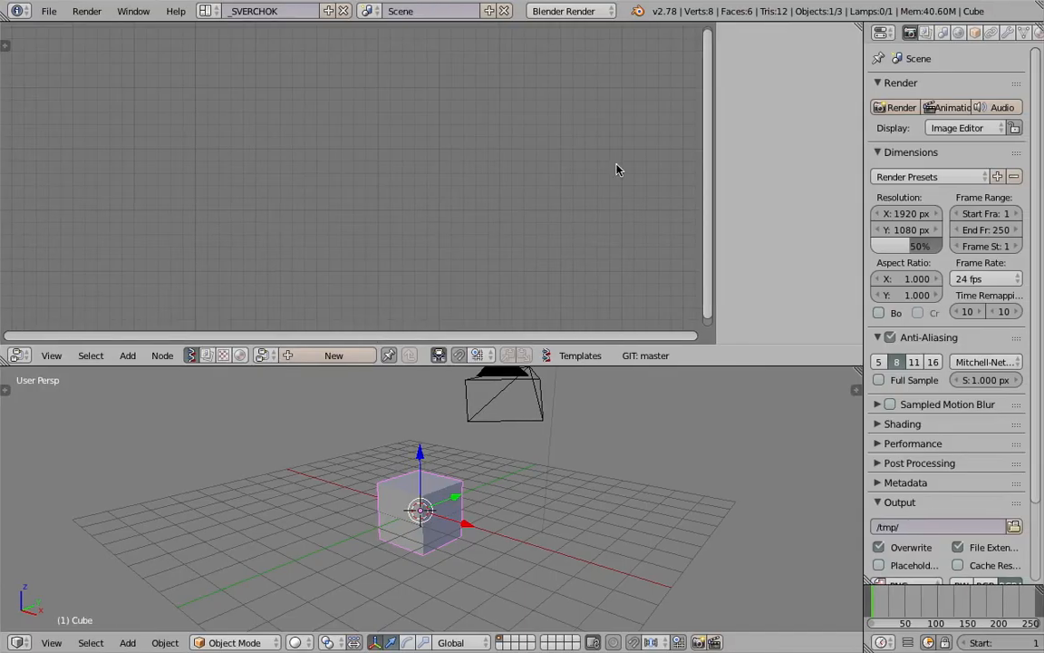
pyautogui.click(317, 356)
pyautogui.click(785, 137)
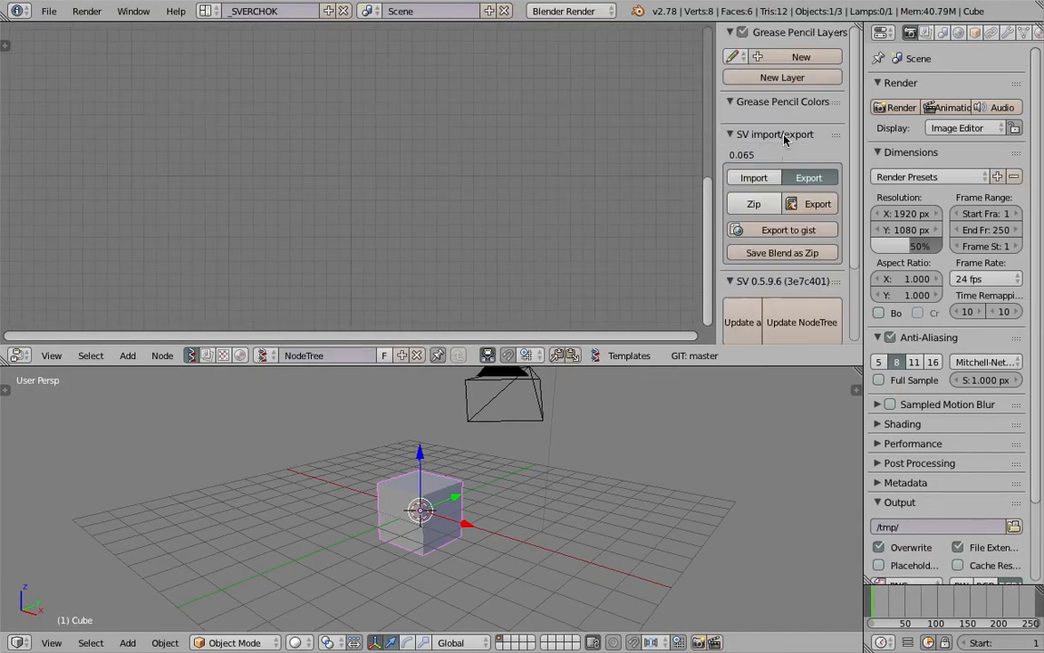
pyautogui.click(761, 178)
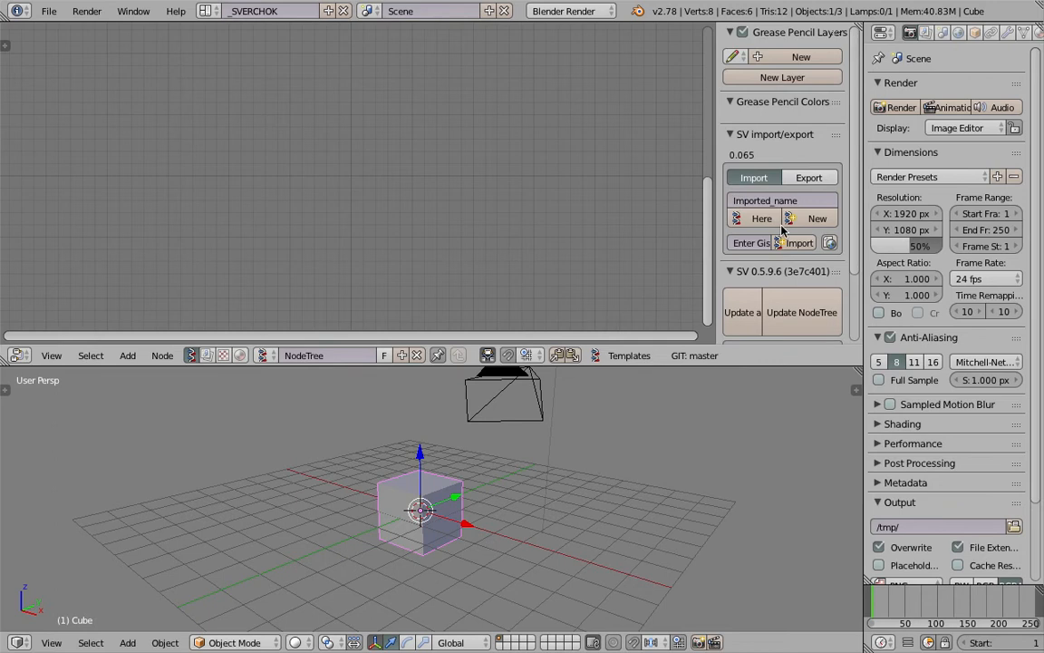
pyautogui.moveTo(714, 188); pyautogui.dragTo(407, 188)
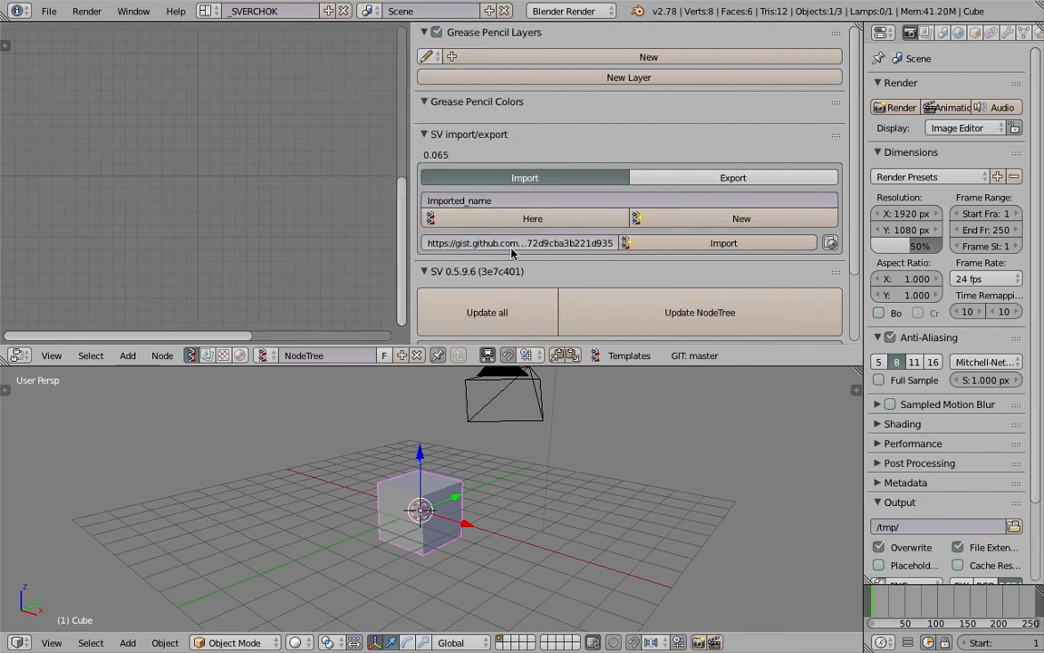
pyautogui.click(650, 248)
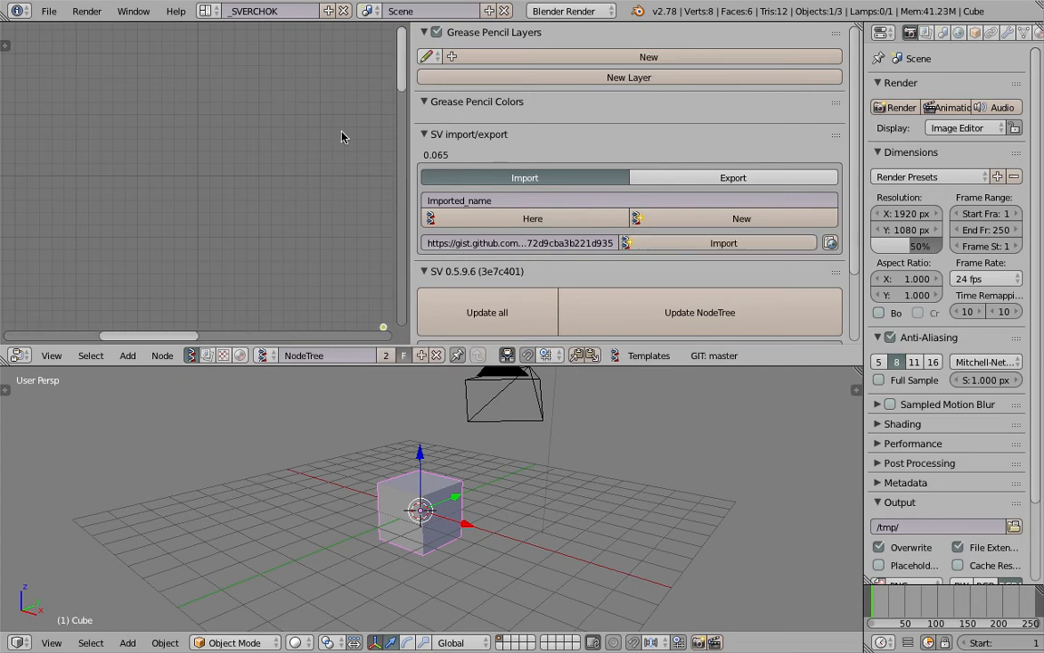
# Hide the node editor's sidebar and narrow the Properties editor to give the imported node tree more room
pyautogui.moveTo(410, 121); pyautogui.dragTo(816, 122)
pyautogui.moveTo(770, 290); pyautogui.dragTo(491, 80, button='middle')
pyautogui.scroll(3, 462, 98)
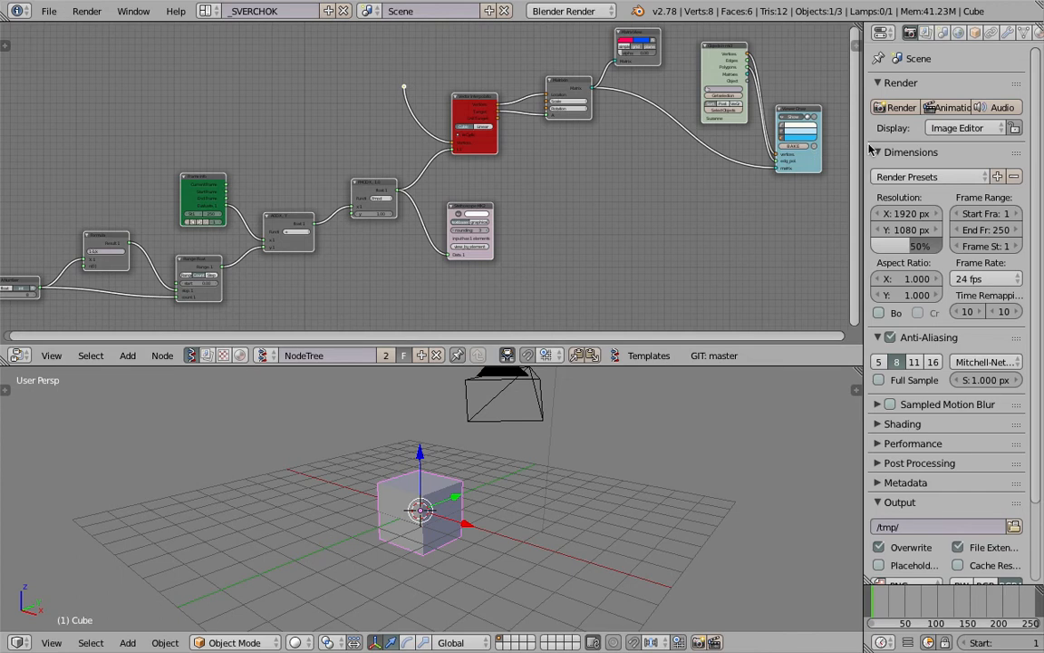
pyautogui.moveTo(864, 142); pyautogui.dragTo(937, 143)
pyautogui.scroll(4, 537, 234)
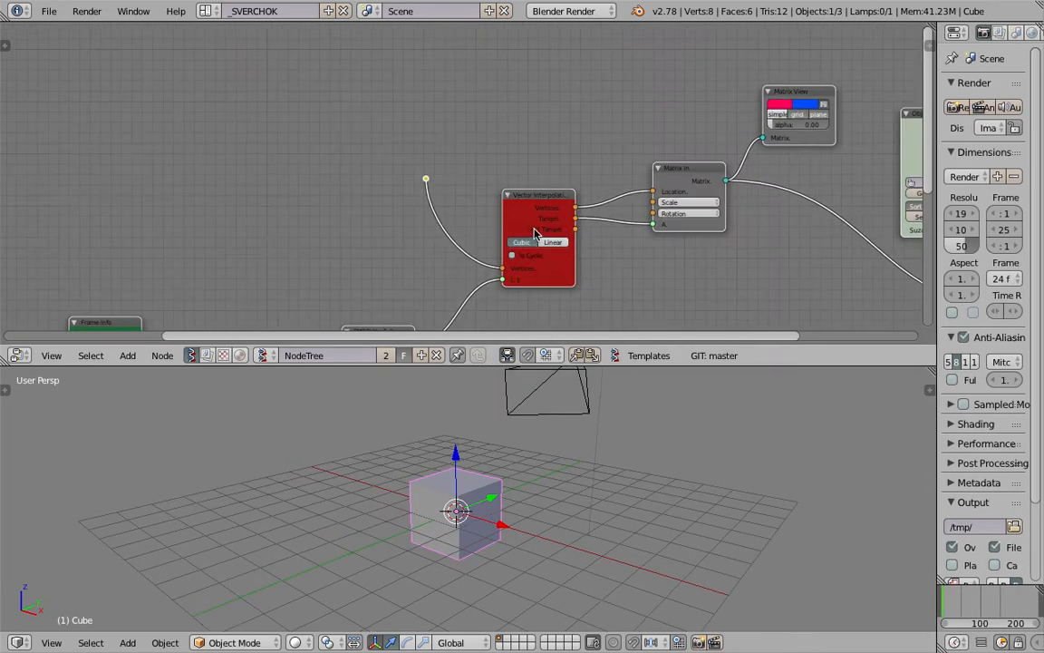
pyautogui.moveTo(537, 234); pyautogui.dragTo(533, 215, button='middle')
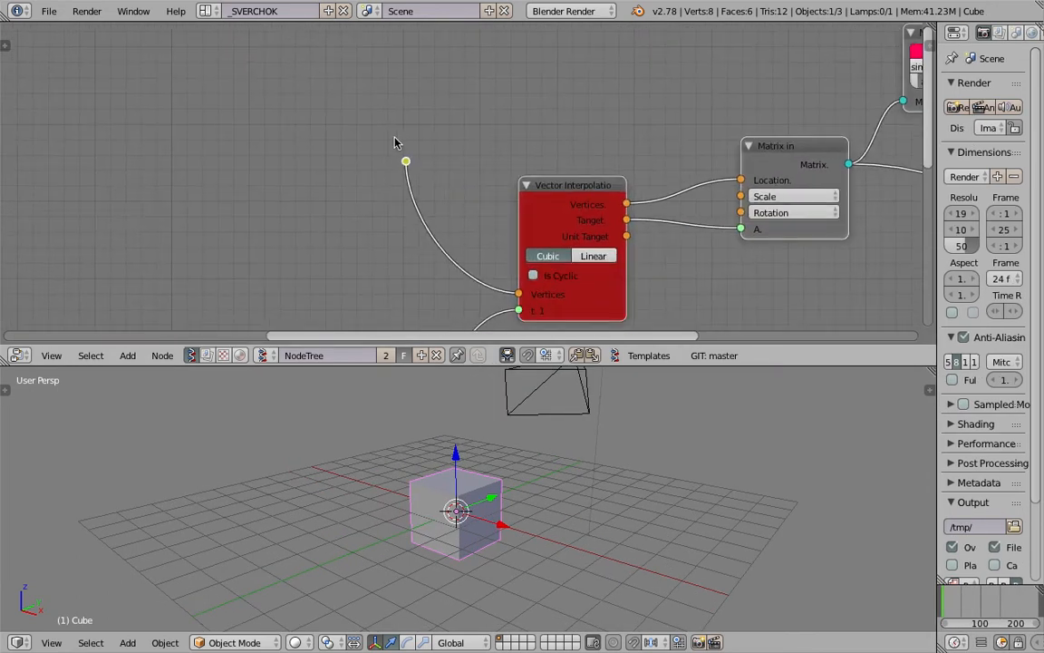
# Delete all default objects from the scene
pyautogui.scroll(-5, 544, 506)
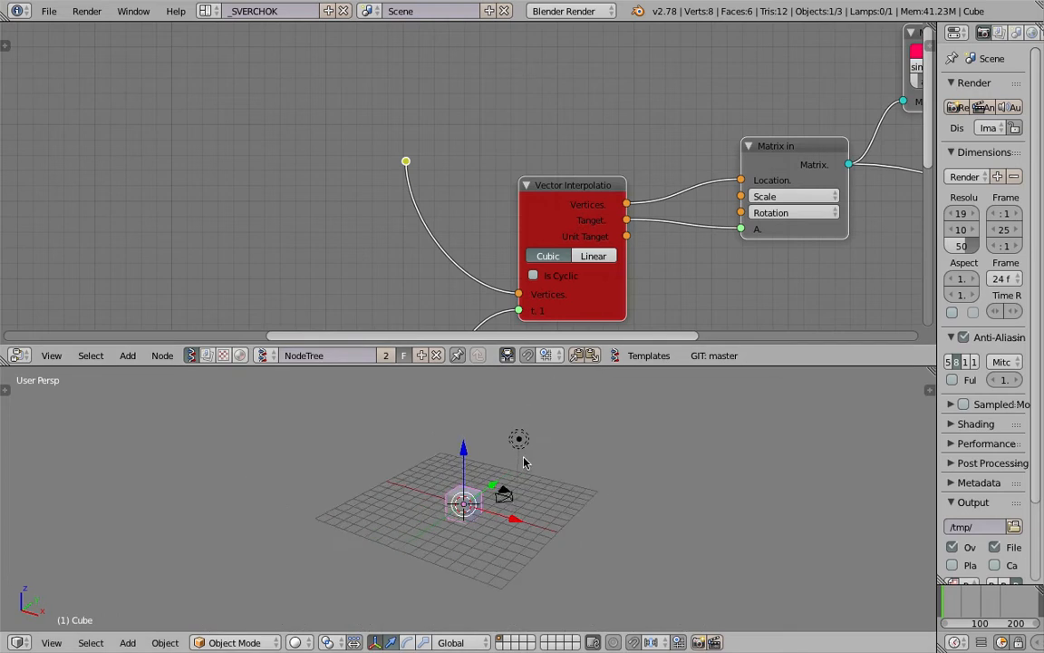
pyautogui.press('a')
pyautogui.press('a')
pyautogui.press('x')
pyautogui.click(531, 526)
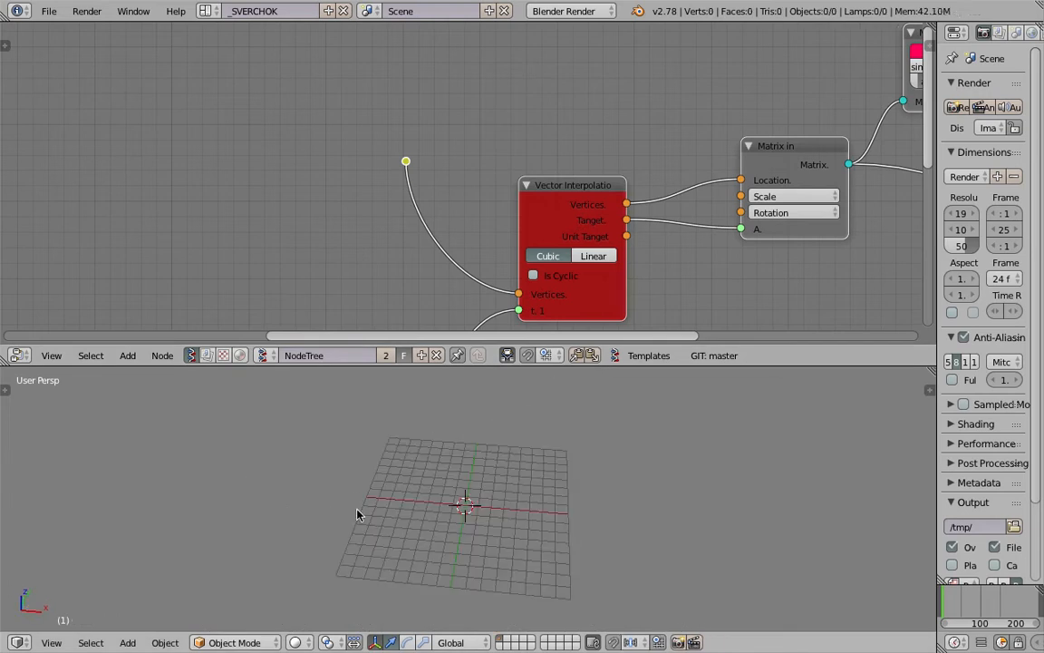
# Draw a freehand Grease Pencil spiral around the origin in the top view
pyautogui.click(52, 643)
pyautogui.click(100, 562)
pyautogui.scroll(2, 320, 505)
pyautogui.keyDown('shift'); pyautogui.moveTo(413, 498); pyautogui.dragTo(342, 486, button='middle'); pyautogui.keyUp('shift')
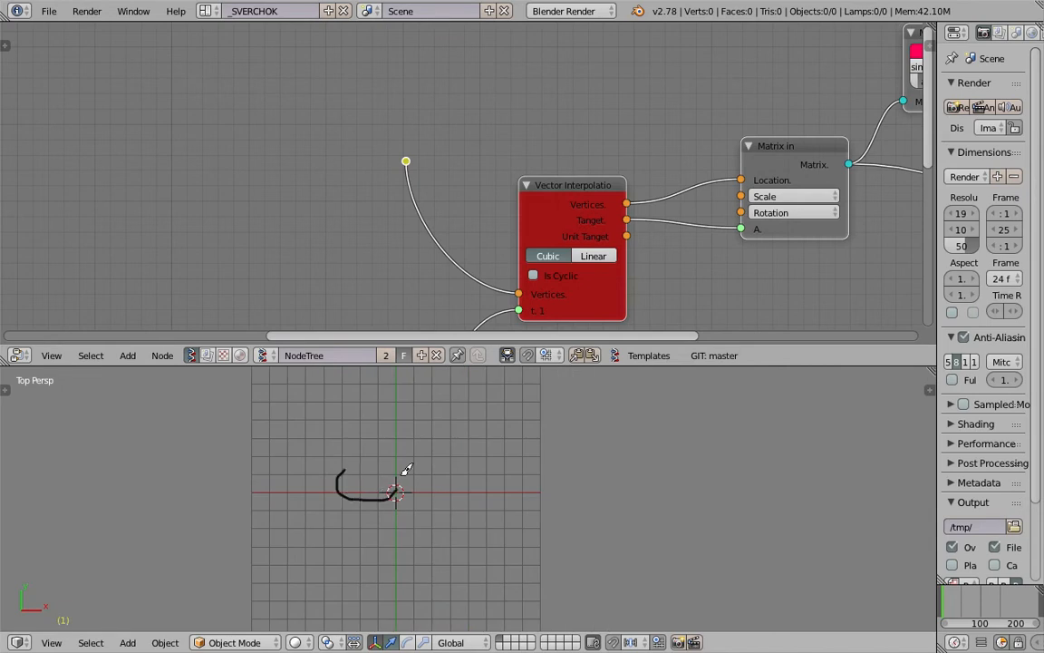
# Add an Object ID Selector node ahead of the Vector Interpolation node
pyautogui.moveTo(409, 275); pyautogui.dragTo(351, 268, button='middle')
pyautogui.hotkey('shift', 'a')
pyautogui.click(245, 166)
pyautogui.write('sel')
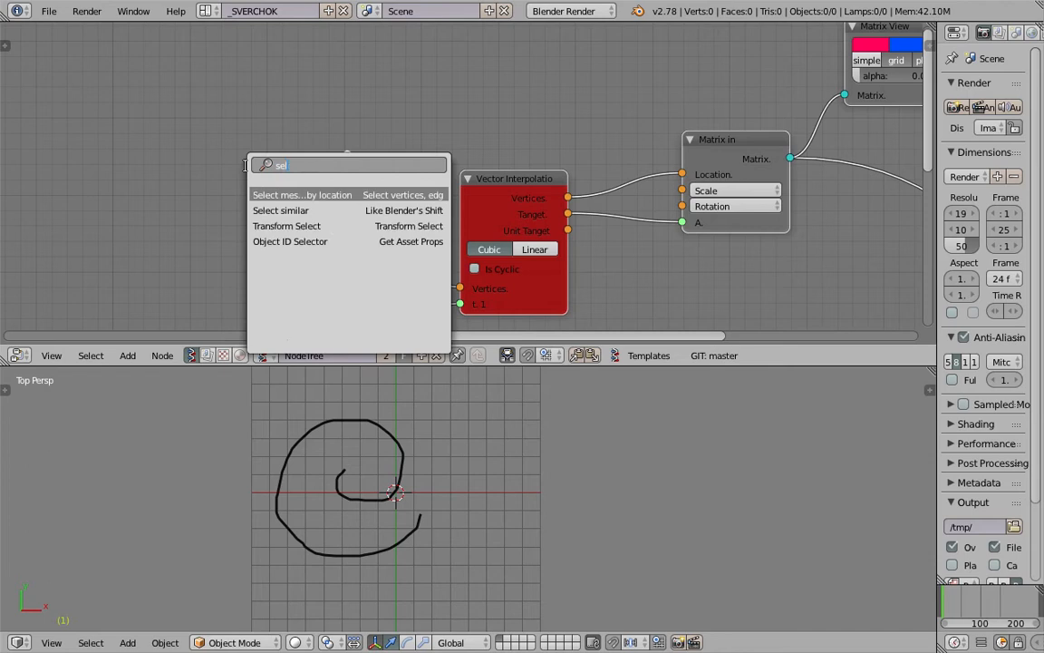
pyautogui.press('Down')
pyautogui.press('Down')
pyautogui.press('Down')
pyautogui.press('Return')
pyautogui.click(122, 76)
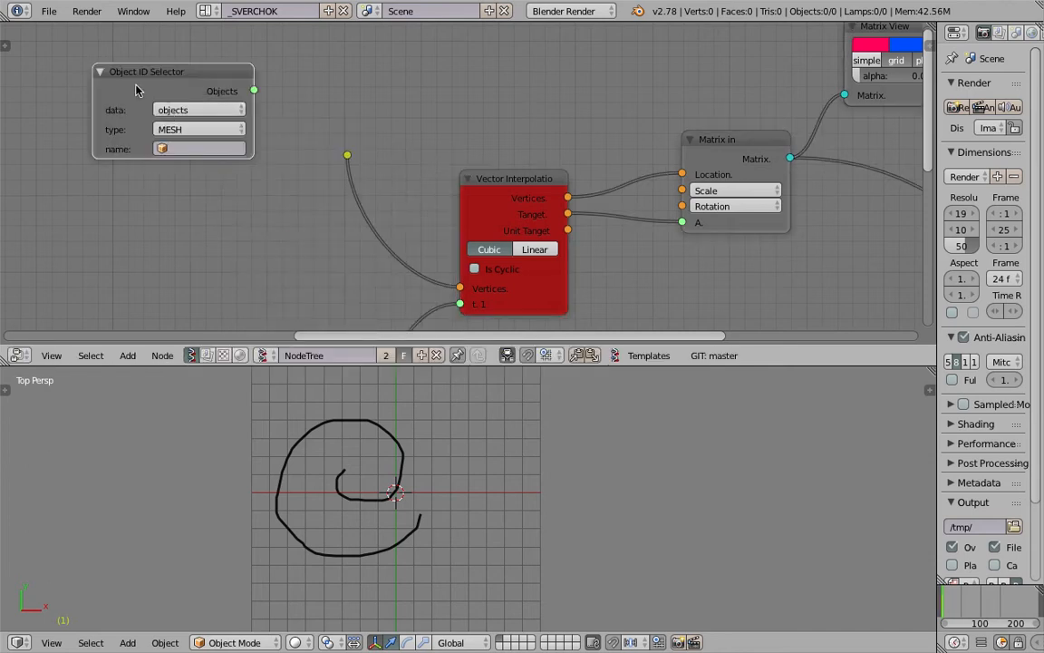
# Set the Object ID Selector to grease_pencil data with GPencil, the GP_Layer layer, and the active frame
pyautogui.click(176, 110)
pyautogui.click(193, 182)
pyautogui.click(190, 130)
pyautogui.click(181, 152)
pyautogui.click(192, 149)
pyautogui.click(197, 170)
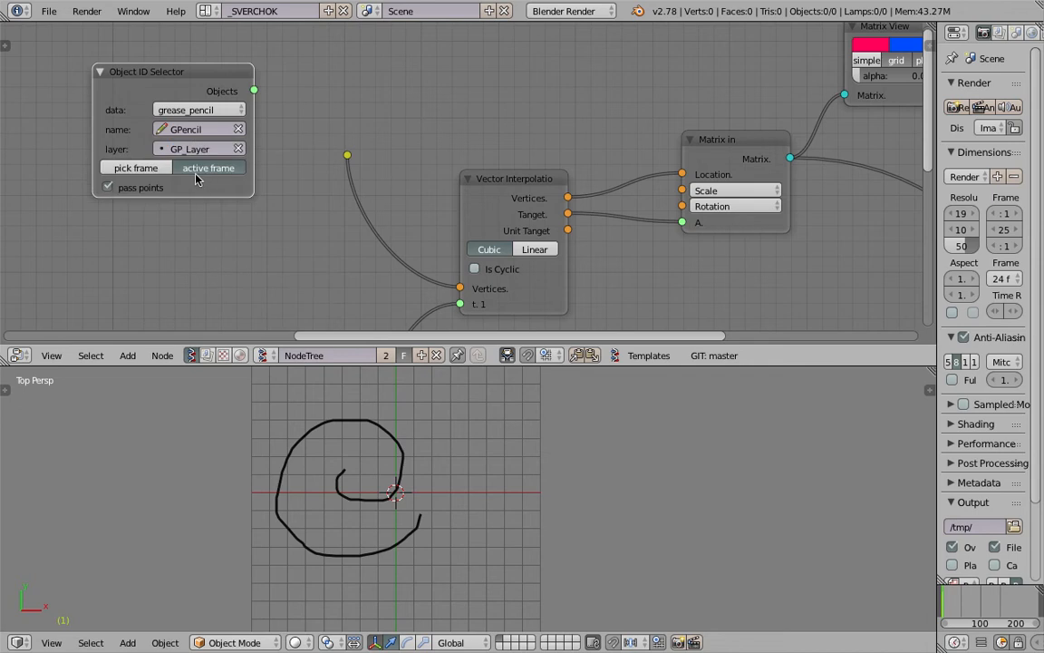
# Connect the selector's Objects output to the reroute feeding Vector Interpolation, and move the current frame to 26
pyautogui.moveTo(253, 91); pyautogui.dragTo(347, 155)
pyautogui.click(967, 609)
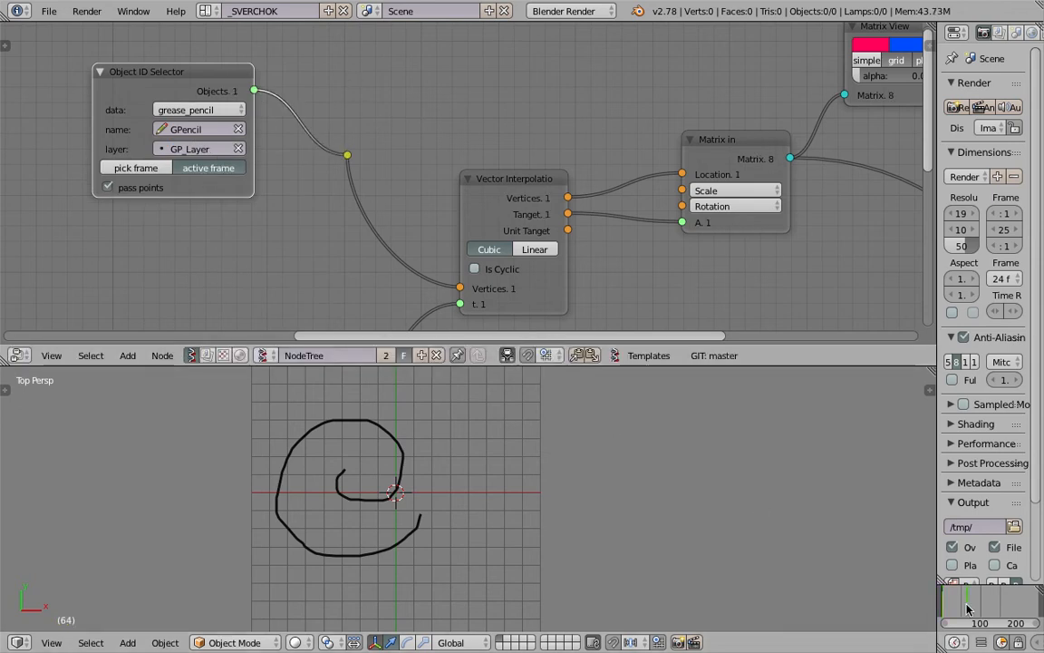
pyautogui.moveTo(952, 604); pyautogui.dragTo(953, 602)
# Delete the object input node referencing Suzanne that feeds the Viewer Draw node
pyautogui.scroll(-8, 627, 140)
pyautogui.moveTo(626, 141); pyautogui.dragTo(443, 128, button='middle')
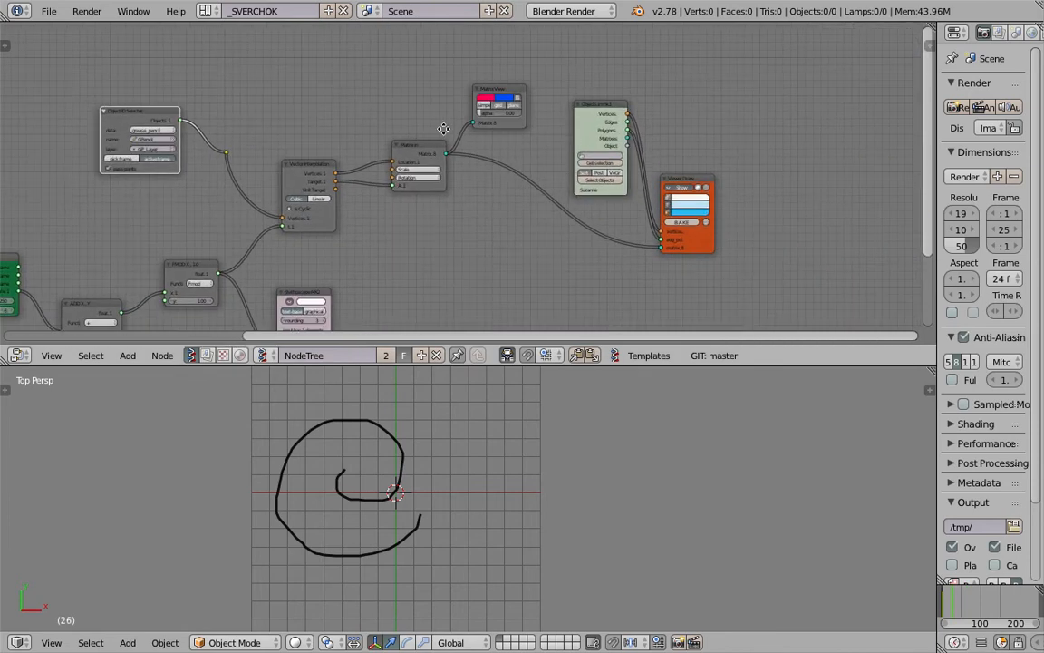
pyautogui.scroll(3, 519, 204)
pyautogui.moveTo(467, 193)
pyautogui.mouseDown(button='middle')
pyautogui.moveTo(438, 224)
pyautogui.moveTo(424, 222)
pyautogui.mouseUp(button='middle')
pyautogui.scroll(5, 412, 176)
pyautogui.moveTo(596, 84); pyautogui.dragTo(419, 105, button='middle')
pyautogui.moveTo(465, 119); pyautogui.dragTo(458, 109)
pyautogui.scroll(-1, 609, 160)
pyautogui.moveTo(611, 160); pyautogui.dragTo(581, 130, button='middle')
pyautogui.moveTo(606, 212); pyautogui.dragTo(655, 192)
pyautogui.scroll(-3, 507, 163)
pyautogui.moveTo(499, 161); pyautogui.dragTo(528, 195, button='middle')
pyautogui.click(466, 136)
pyautogui.press('x')
# Add a Box node beside the Viewer Draw node
pyautogui.hotkey('alt', 'space')
pyautogui.write('nox')
pyautogui.press('BackSpace')
pyautogui.press('BackSpace')
pyautogui.press('BackSpace')
pyautogui.write('box')
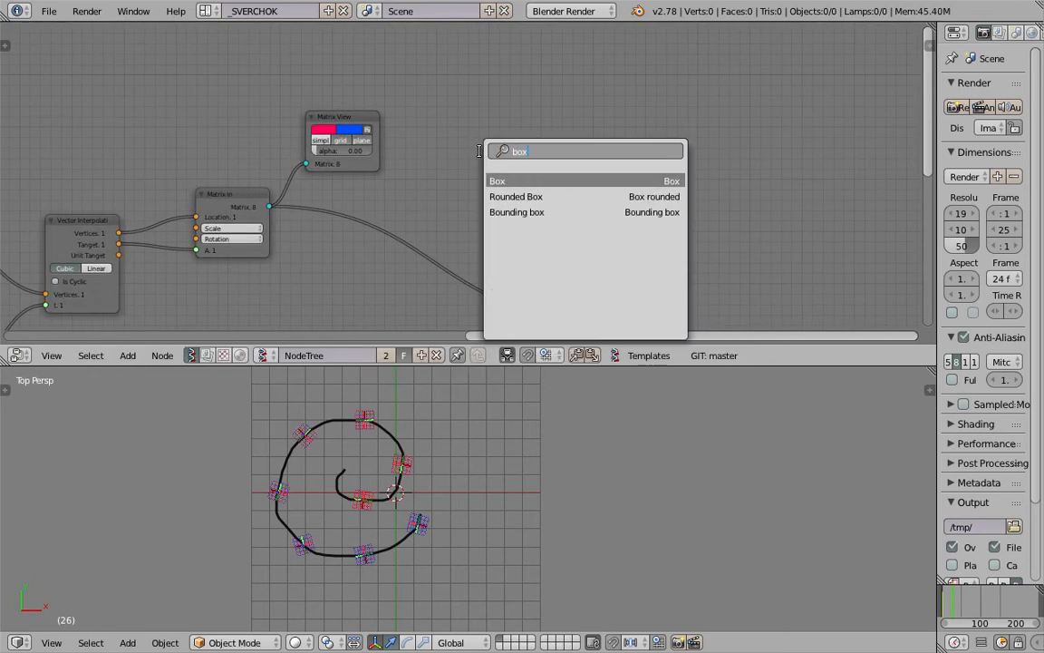
pyautogui.press('Return')
pyautogui.click(519, 173)
# Try to connect the Box node's Vers and Pols outputs to Viewer Draw's vertices and edg_pol inputs
pyautogui.moveTo(564, 171); pyautogui.dragTo(600, 297)
pyautogui.moveTo(564, 192); pyautogui.dragTo(600, 307)
pyautogui.moveTo(351, 221); pyautogui.dragTo(498, 162, button='middle')
pyautogui.keyDown('ctrl'); pyautogui.moveTo(732, 143); pyautogui.dragTo(712, 174); pyautogui.keyUp('ctrl')
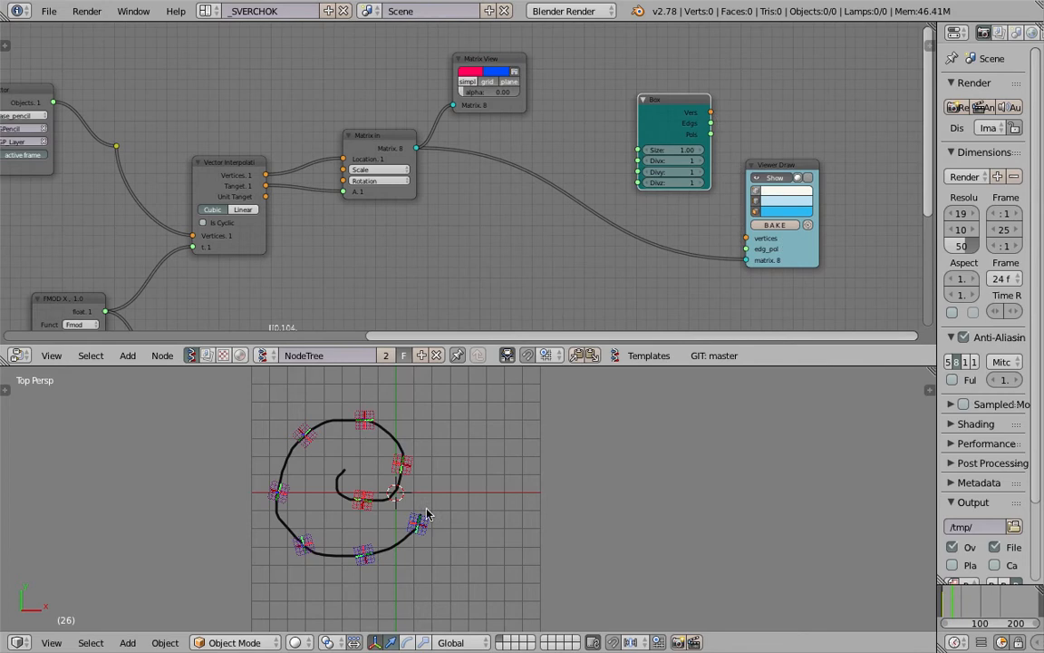
# Connect the Box node's Vers and Pols outputs to Viewer Draw's vertices and edg_pol inputs
pyautogui.scroll(2, 367, 492)
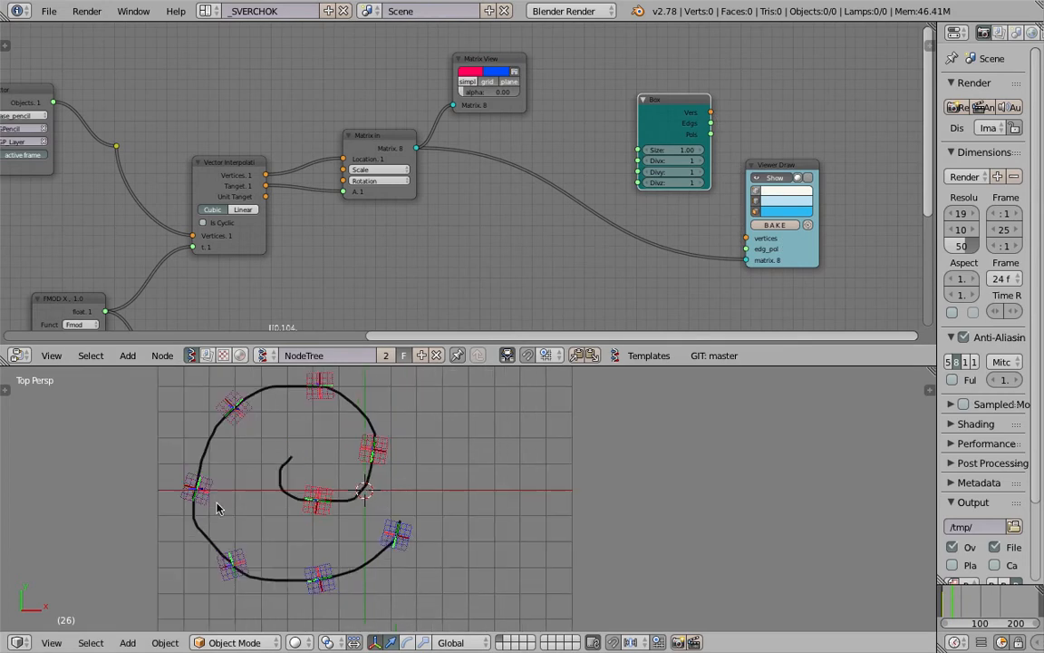
pyautogui.moveTo(963, 602); pyautogui.dragTo(995, 600)
pyautogui.moveTo(710, 113); pyautogui.dragTo(714, 118)
pyautogui.moveTo(746, 226); pyautogui.dragTo(746, 238)
pyautogui.moveTo(710, 134); pyautogui.dragTo(713, 154)
pyautogui.moveTo(749, 246); pyautogui.dragTo(748, 248)
pyautogui.scroll(-4, 587, 156)
pyautogui.moveTo(588, 156); pyautogui.dragTo(981, 79, button='middle')
# Save the Blender file on the Desktop as sv_gp_animated_multi_001.blend
pyautogui.hotkey('ctrl', 's')
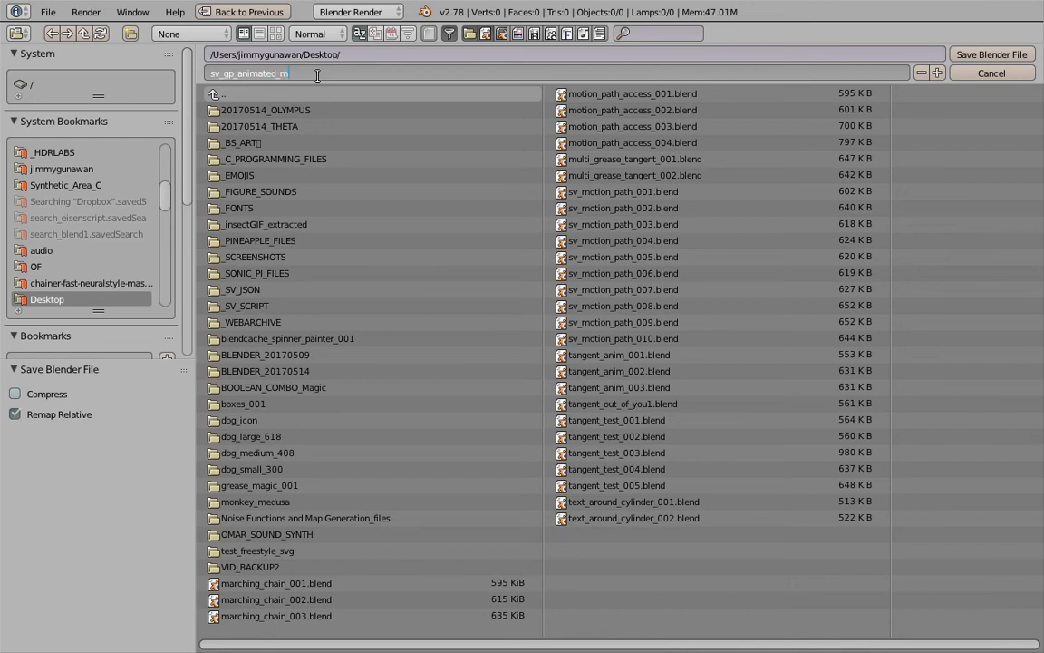
pyautogui.write('sv_gp_animated_multi_001.blend')
pyautogui.press('Return')
pyautogui.click(994, 55)
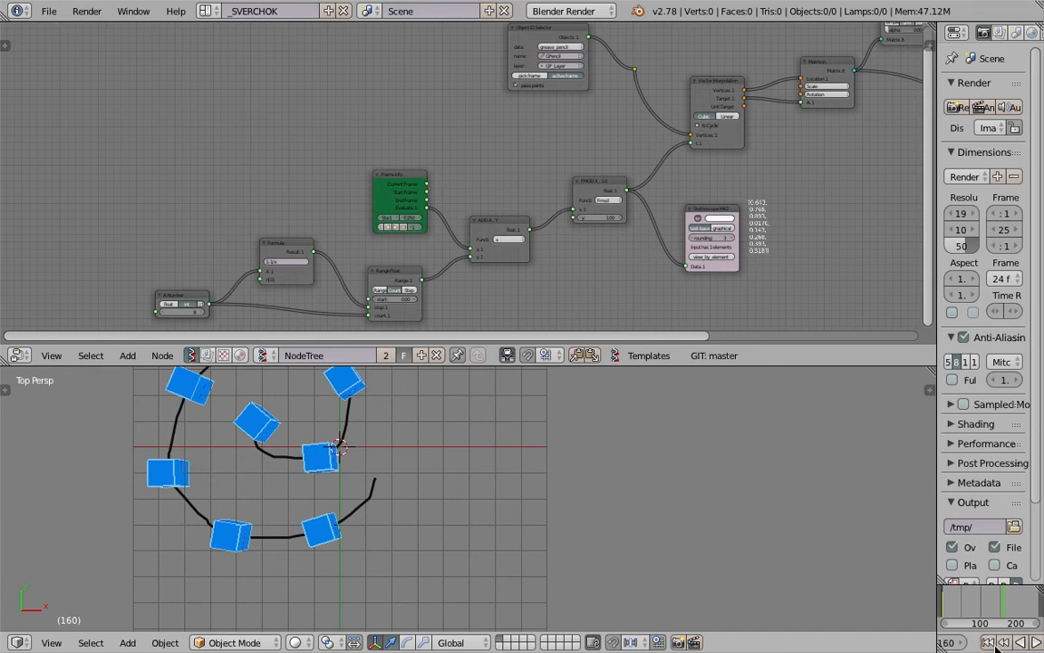
# Return the animation to the first frame and switch the 3D viewport to a top orthographic view
pyautogui.click(973, 644)
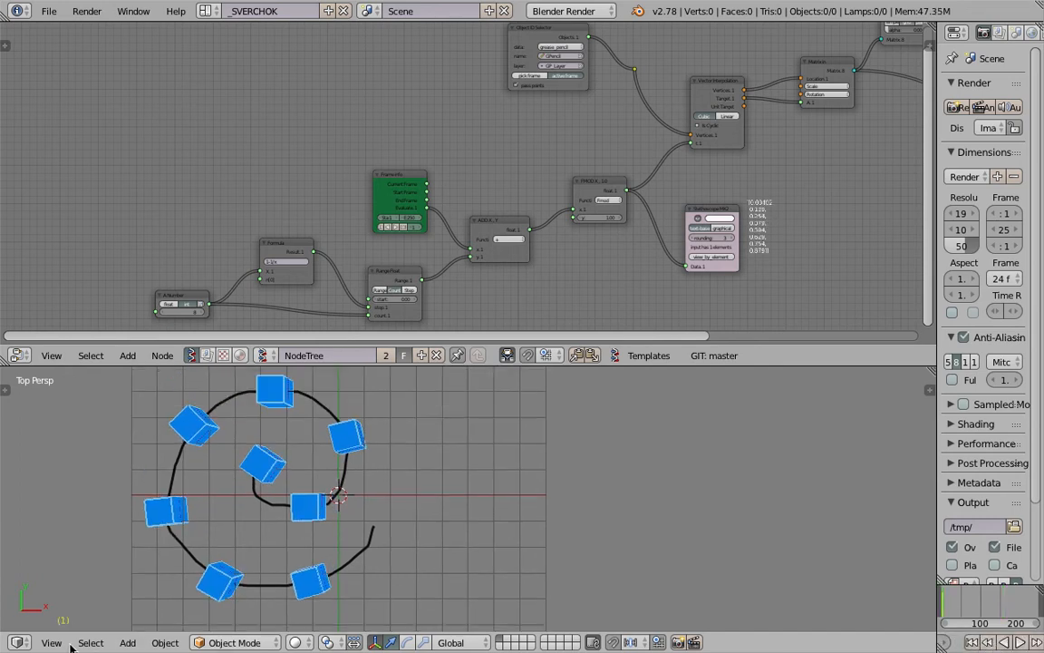
pyautogui.click(52, 642)
pyautogui.click(78, 567)
pyautogui.click(52, 642)
pyautogui.click(141, 443)
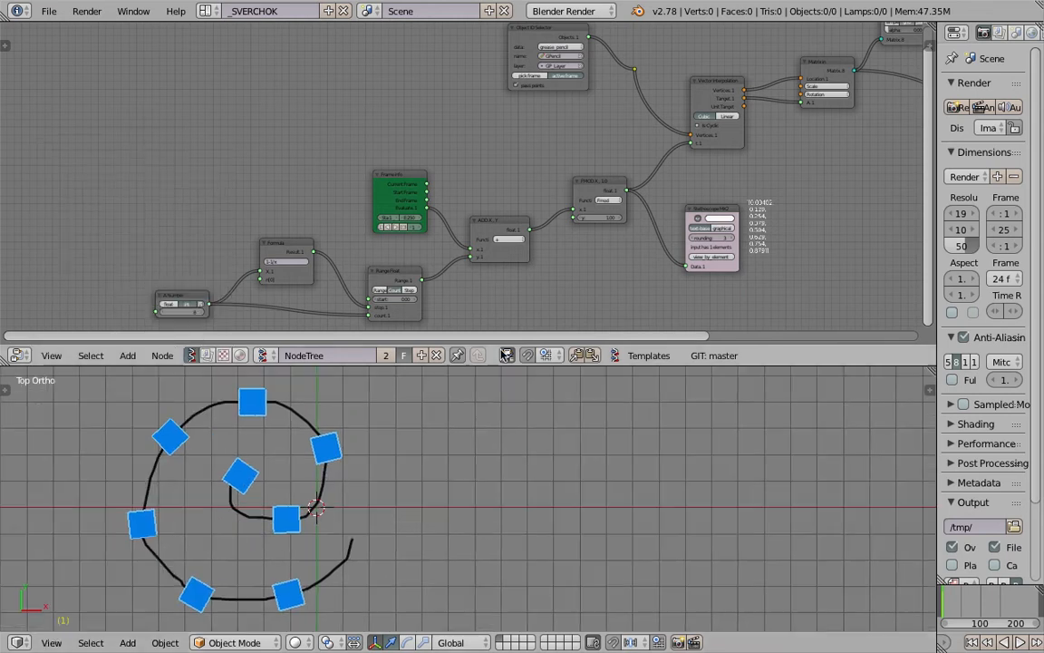
# Enlarge the 3D viewport and set the A Number node's value to 19
pyautogui.moveTo(505, 365); pyautogui.dragTo(503, 312)
pyautogui.moveTo(261, 262); pyautogui.dragTo(267, 201, button='middle')
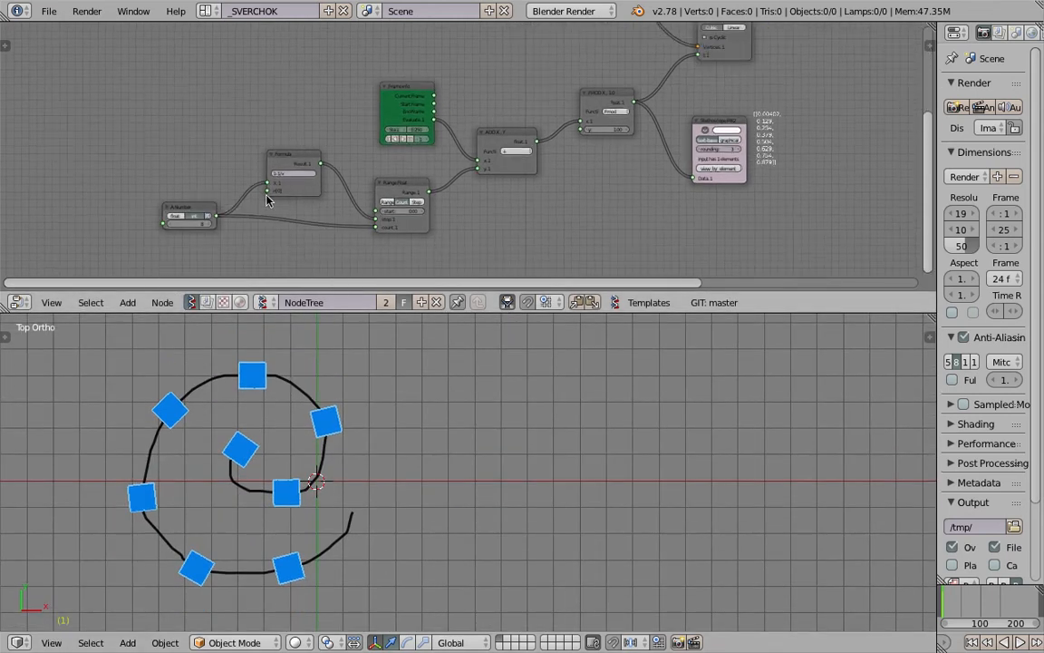
pyautogui.moveTo(196, 224); pyautogui.dragTo(216, 224)
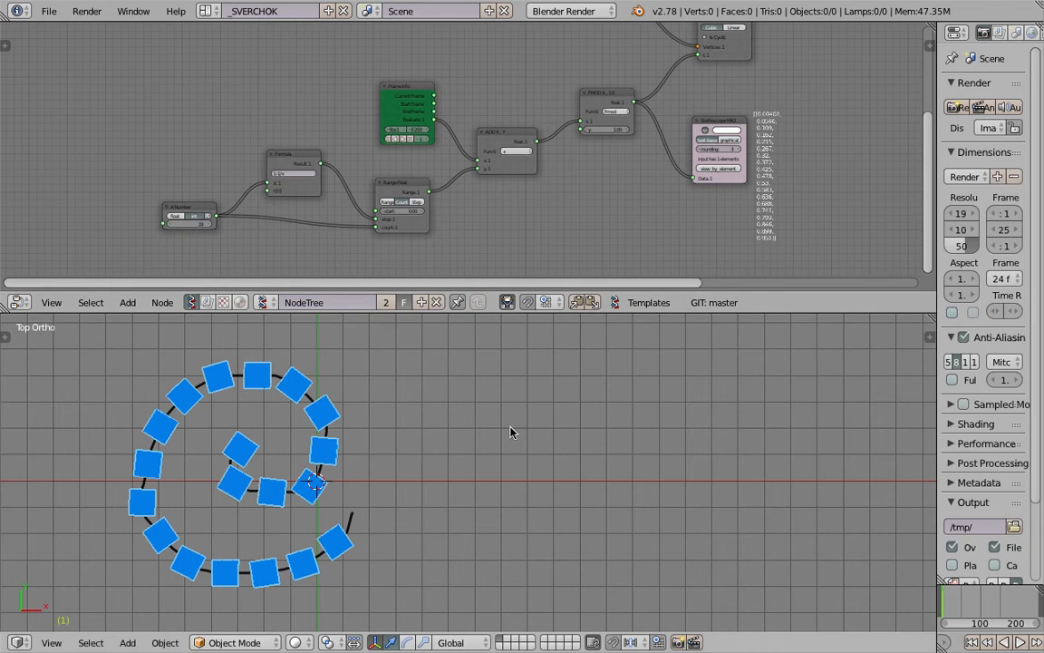
# Play the box animation briefly, then save the file over its existing version
pyautogui.hotkey('alt', 'a')
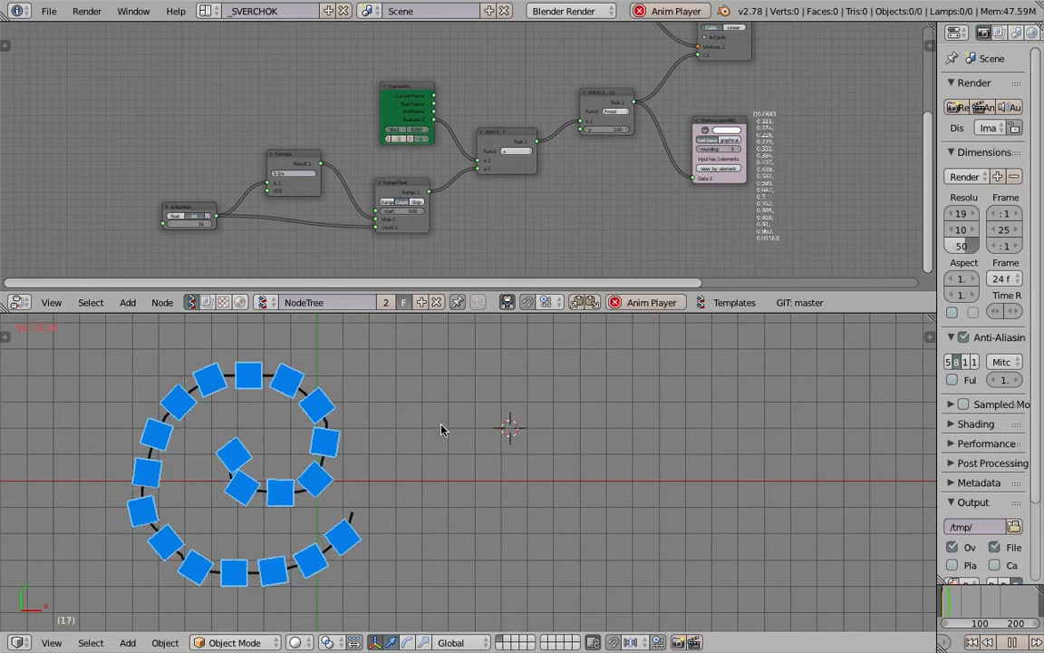
pyautogui.press('Escape')
pyautogui.hotkey('ctrl', 's')
pyautogui.click(443, 430)
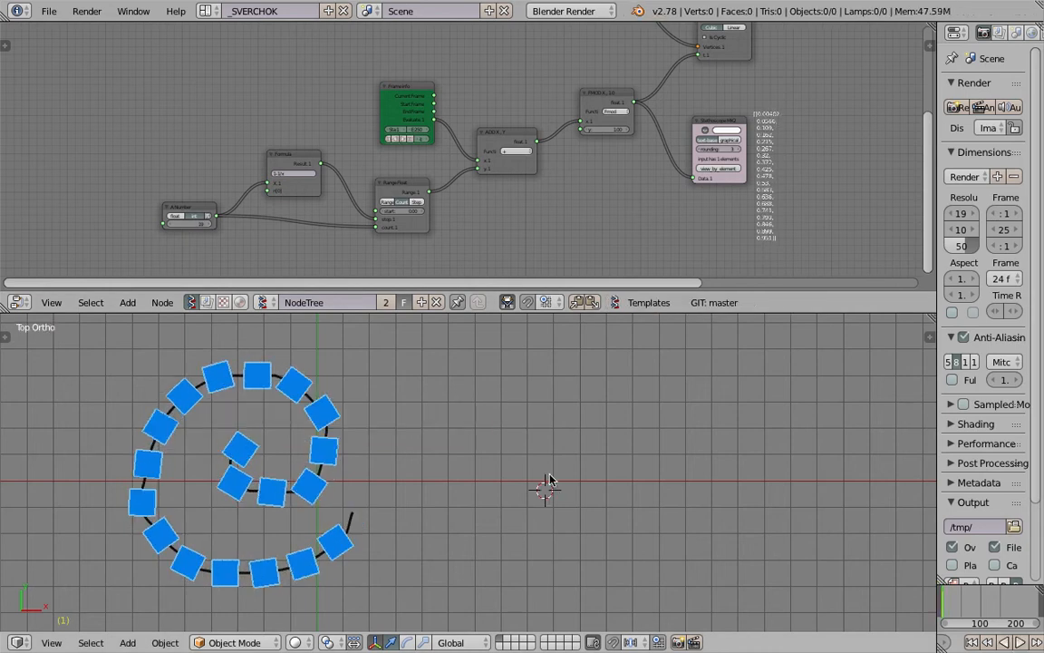
# Draw a square spiral and a triangular spiral with Grease Pencil beside the round spiral, and enlarge the node editor
pyautogui.scroll(-2, 503, 475)
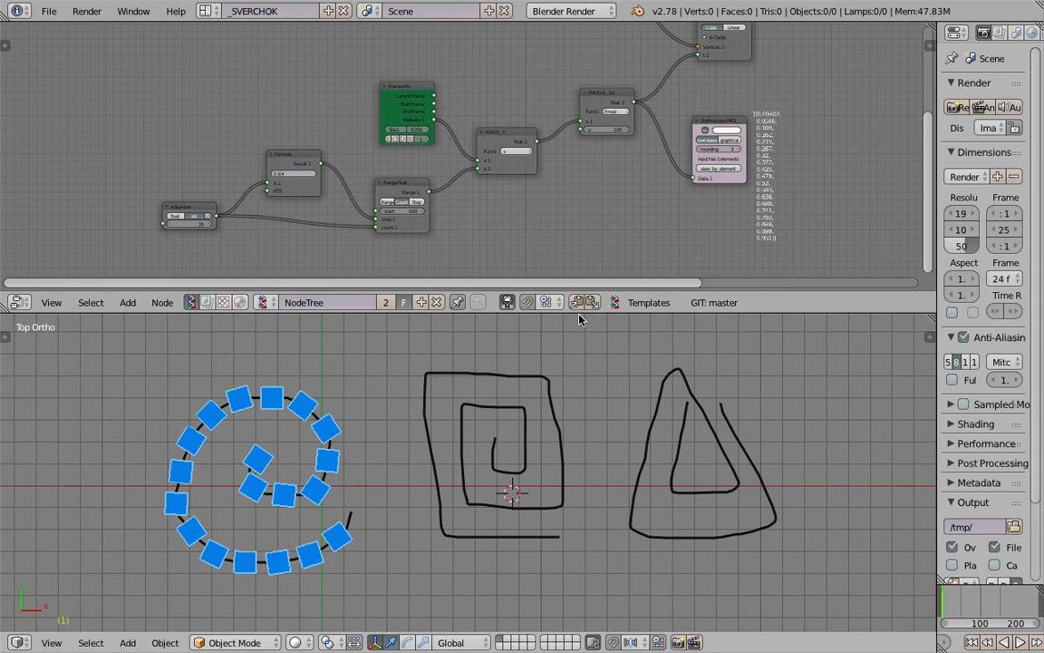
pyautogui.moveTo(578, 313); pyautogui.dragTo(578, 362)
# Move the Object ID Selector node slightly up within the node tree
pyautogui.scroll(2, 414, 273)
pyautogui.moveTo(417, 273); pyautogui.dragTo(403, 278, button='middle')
pyautogui.scroll(-1, 514, 228)
pyautogui.scroll(-1, 515, 233)
pyautogui.moveTo(515, 233); pyautogui.dragTo(432, 266, button='middle')
pyautogui.scroll(-3, 454, 227)
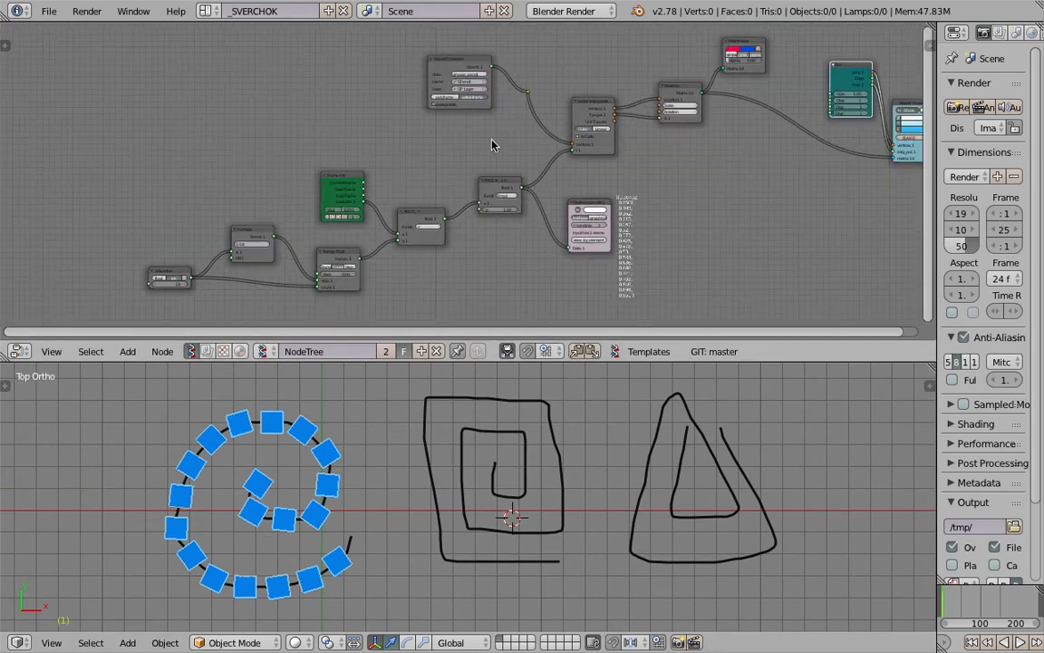
pyautogui.moveTo(485, 68)
pyautogui.mouseDown()
pyautogui.moveTo(482, 52)
pyautogui.moveTo(494, 54)
pyautogui.mouseUp()
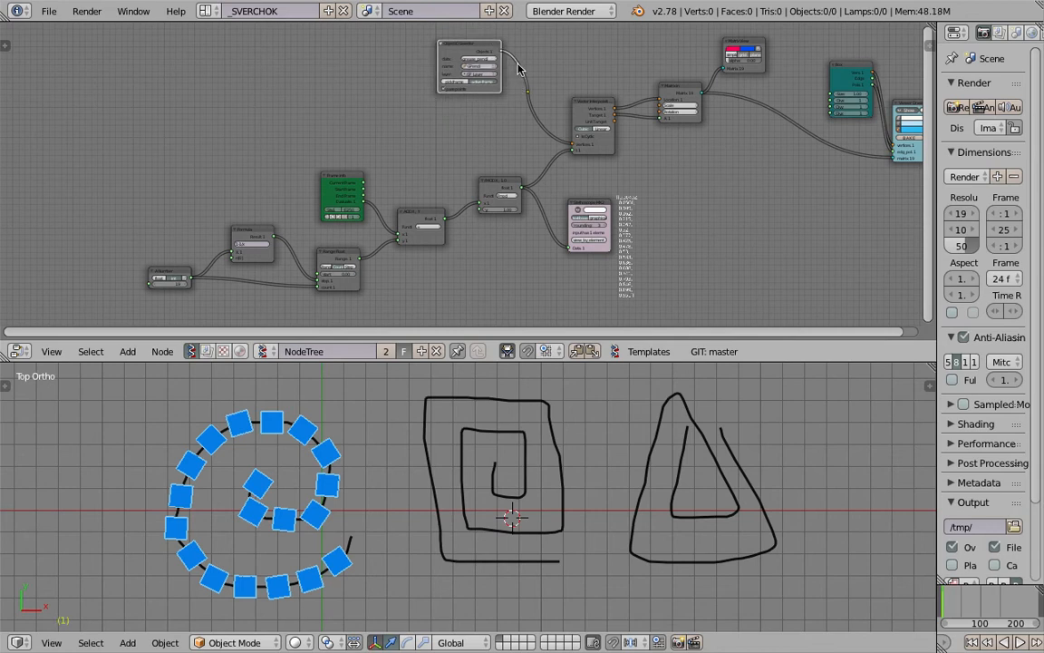
# Play the animation up to frame 57 and view all three Grease Pencil strokes at an angle
pyautogui.moveTo(336, 236); pyautogui.dragTo(325, 203, button='middle')
pyautogui.scroll(1, 387, 195)
pyautogui.hotkey('alt', 'a')
pyautogui.press('Escape')
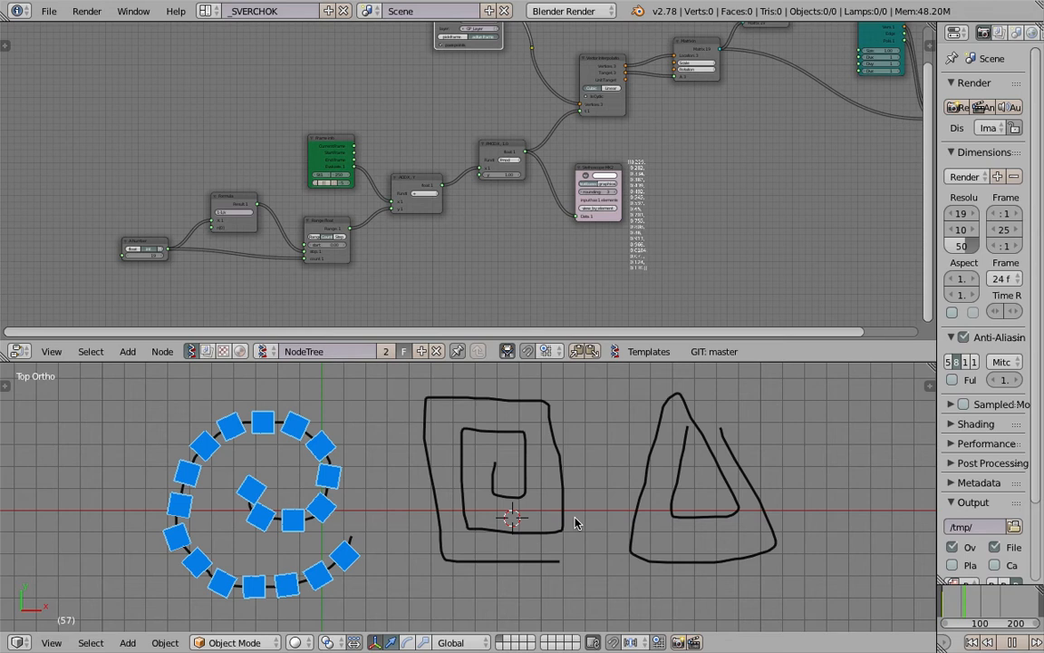
pyautogui.scroll(-3, 546, 488)
pyautogui.moveTo(443, 498); pyautogui.dragTo(521, 481, button='middle')
# Examine the Vector Interpolation outputs feeding Matrix In, and the downstream Box and Viewer Draw nodes
pyautogui.moveTo(785, 110); pyautogui.dragTo(562, 220, button='middle')
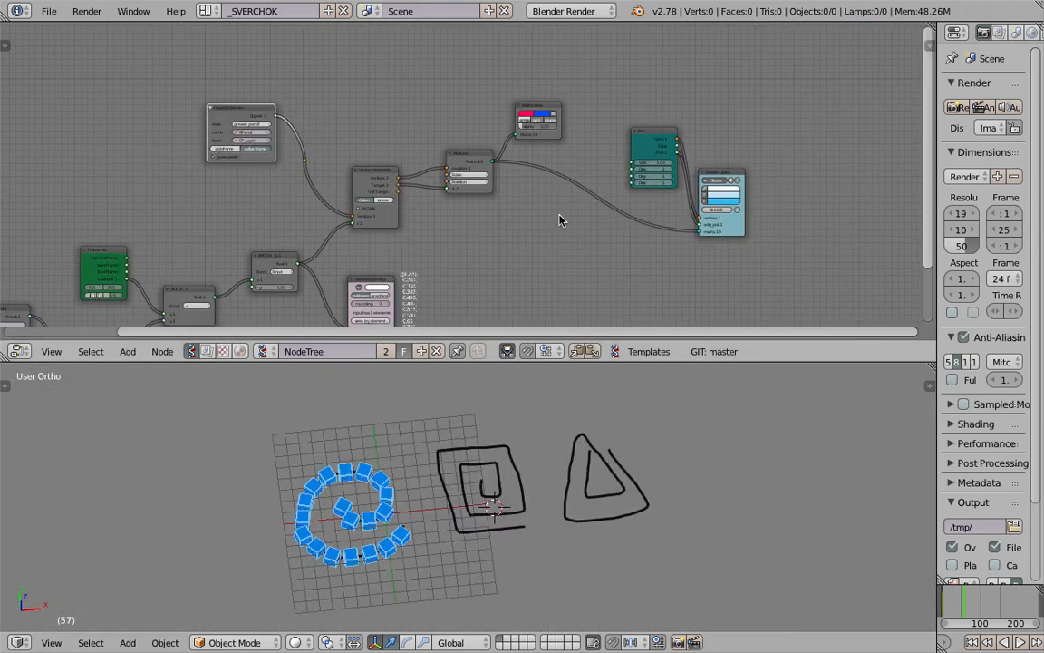
pyautogui.scroll(13, 552, 212)
pyautogui.moveTo(433, 237); pyautogui.dragTo(561, 237, button='middle')
pyautogui.scroll(3, 472, 204)
pyautogui.moveTo(472, 204); pyautogui.dragTo(510, 140, button='middle')
pyautogui.moveTo(438, 184); pyautogui.dragTo(469, 183)
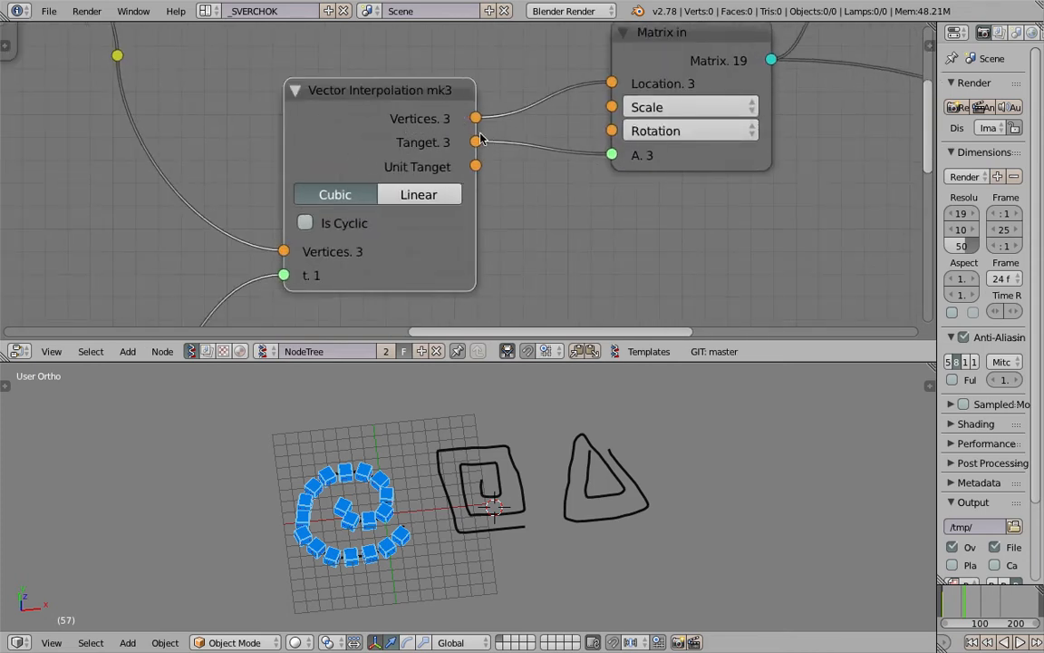
pyautogui.scroll(-3, 479, 135)
pyautogui.moveTo(480, 135); pyautogui.dragTo(420, 186, button='middle')
pyautogui.moveTo(620, 362); pyautogui.dragTo(555, 283)
pyautogui.scroll(-2, 526, 227)
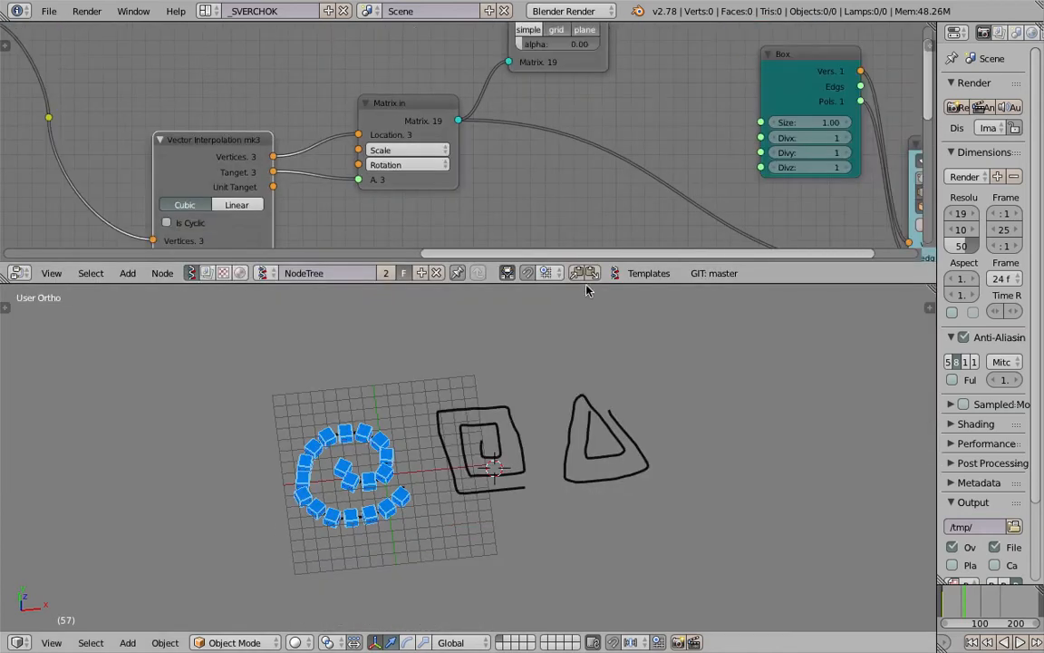
pyautogui.moveTo(586, 284); pyautogui.dragTo(544, 373)
pyautogui.scroll(-2, 418, 136)
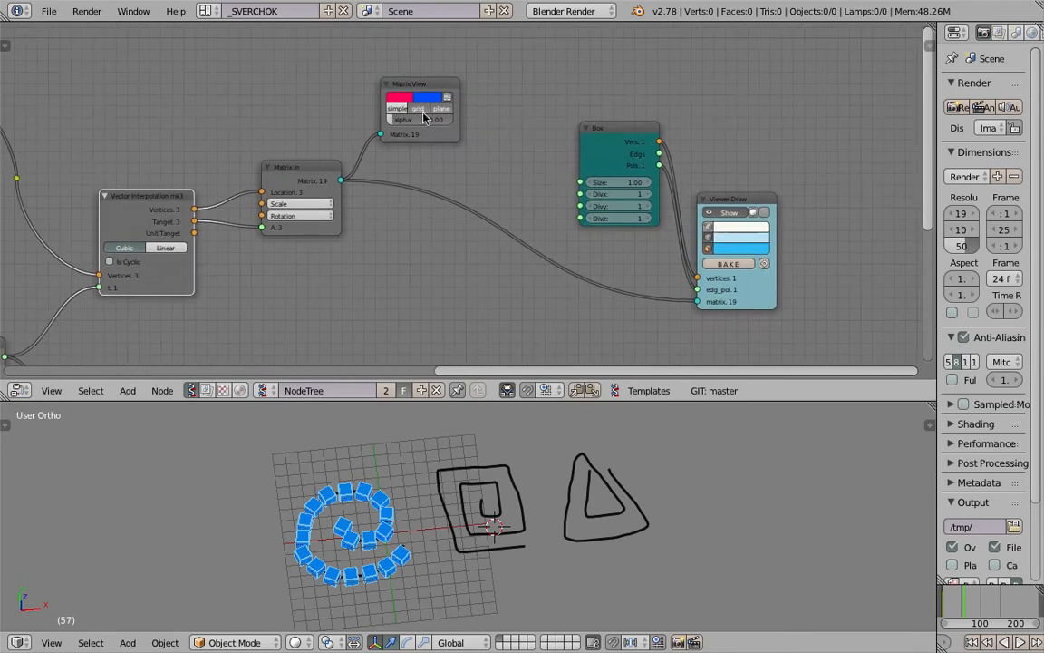
# Rearrange the Matrix View, Box, Viewer Draw and Matrix In nodes to make room after Vector Interpolation
pyautogui.moveTo(447, 91); pyautogui.dragTo(482, 77)
pyautogui.moveTo(597, 128); pyautogui.dragTo(570, 116)
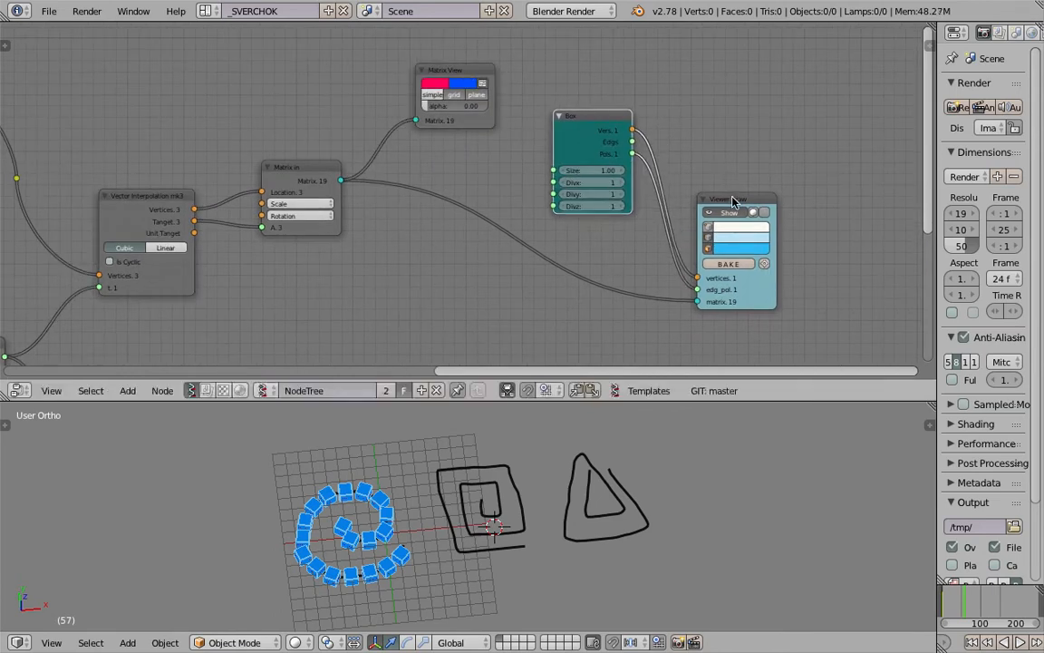
pyautogui.moveTo(734, 201); pyautogui.dragTo(715, 146)
pyautogui.moveTo(306, 170); pyautogui.dragTo(351, 184)
pyautogui.moveTo(456, 75); pyautogui.dragTo(473, 71)
pyautogui.moveTo(307, 186); pyautogui.dragTo(369, 158, button='middle')
pyautogui.moveTo(418, 205); pyautogui.dragTo(440, 158, button='middle')
# Add a List Item node below Matrix In and connect Vector Interpolation's Vertices output to its Data input
pyautogui.scroll(-2, 450, 194)
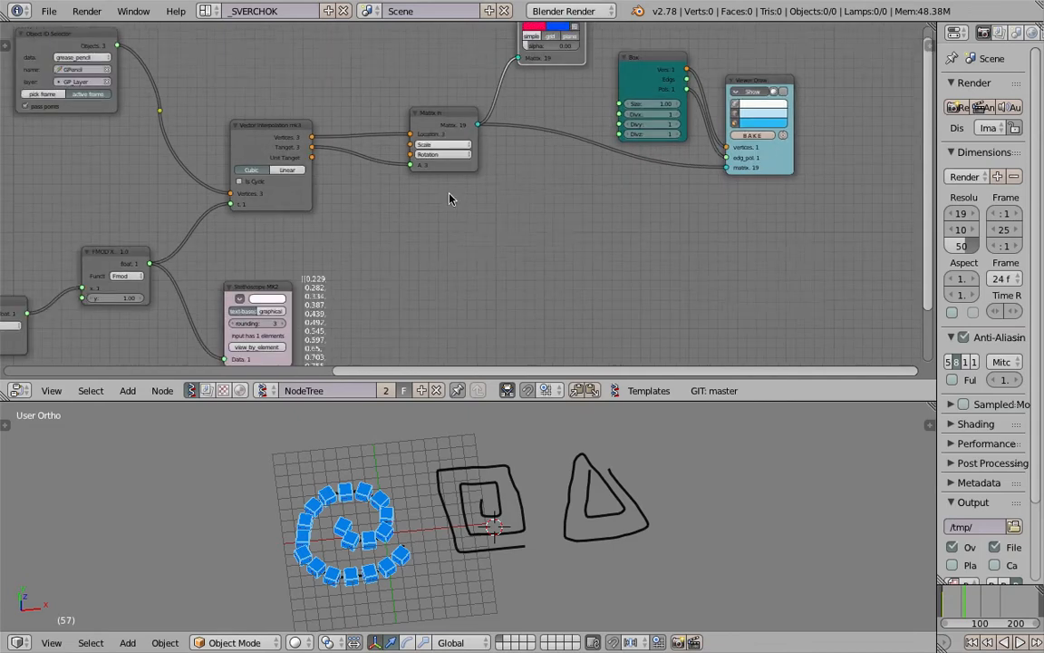
pyautogui.press('space')
pyautogui.write('list item')
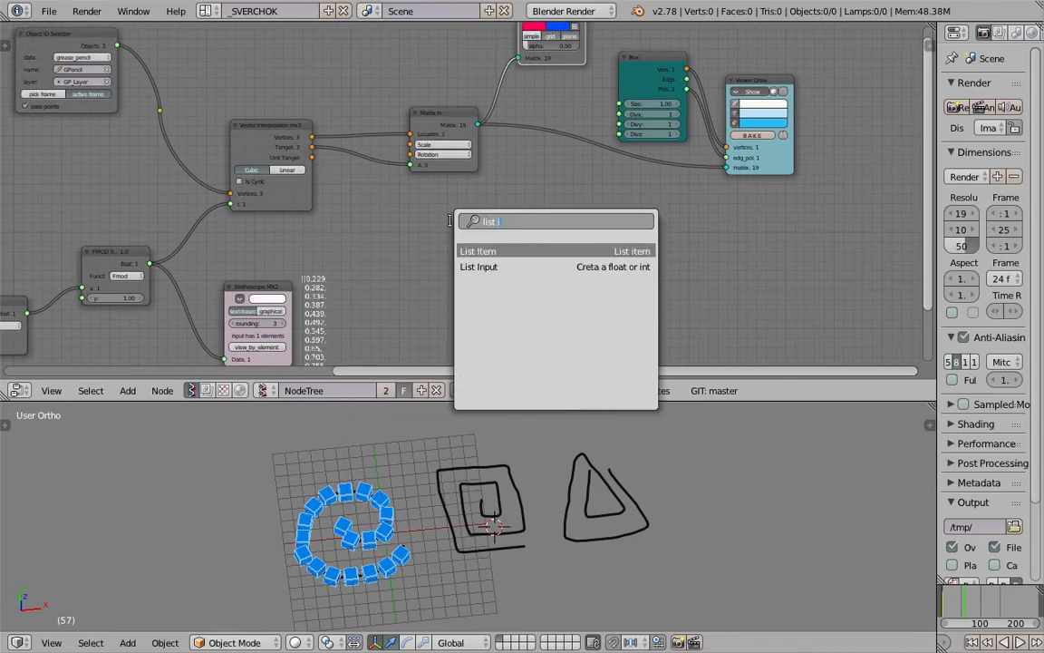
pyautogui.press('Return')
pyautogui.click(433, 226)
pyautogui.scroll(2, 433, 225)
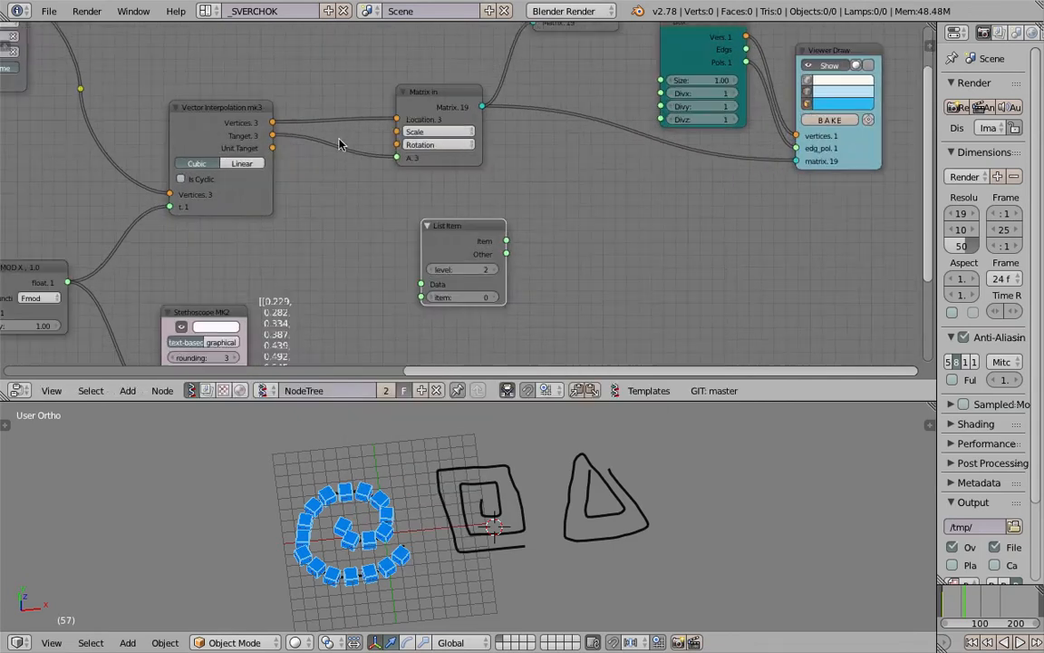
pyautogui.moveTo(274, 124); pyautogui.dragTo(421, 284)
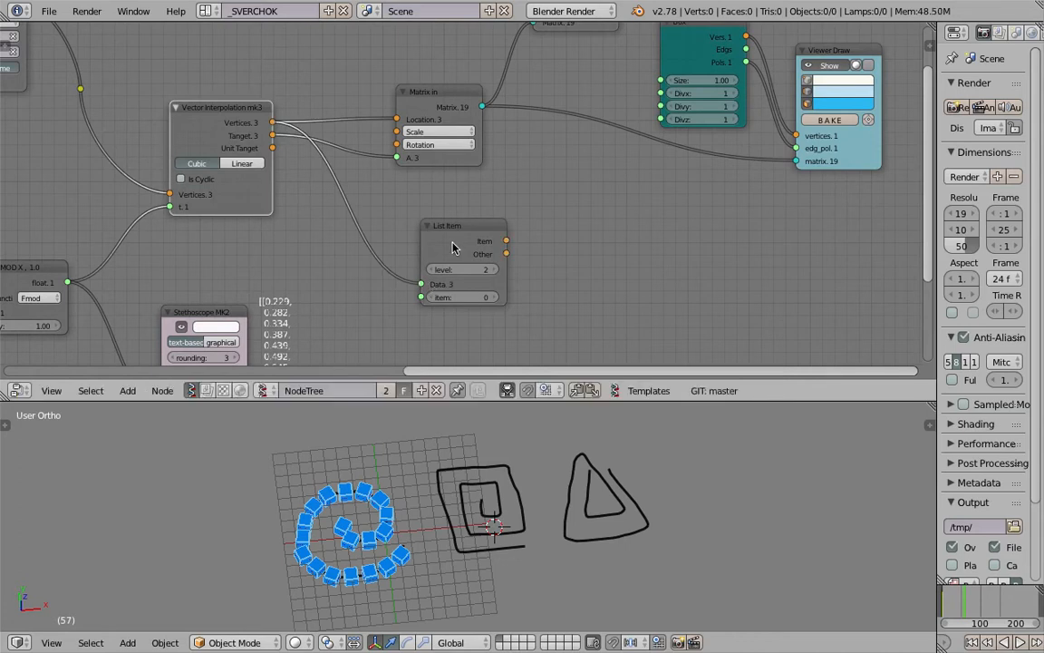
# Duplicate the List Item node below the first and connect Vector Interpolation's Tanget output to the copy's Data input
pyautogui.moveTo(456, 237); pyautogui.dragTo(468, 209)
pyautogui.hotkey('shift', 'd')
pyautogui.moveTo(275, 136); pyautogui.dragTo(434, 355)
pyautogui.moveTo(496, 363); pyautogui.dragTo(459, 327, button='middle')
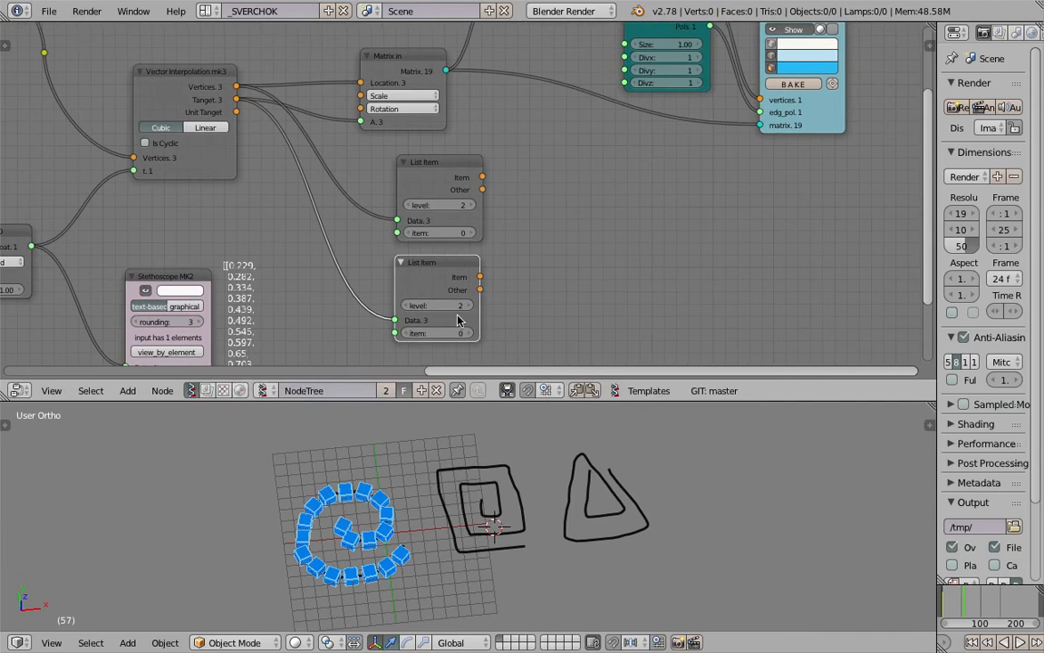
pyautogui.moveTo(442, 162); pyautogui.dragTo(424, 162)
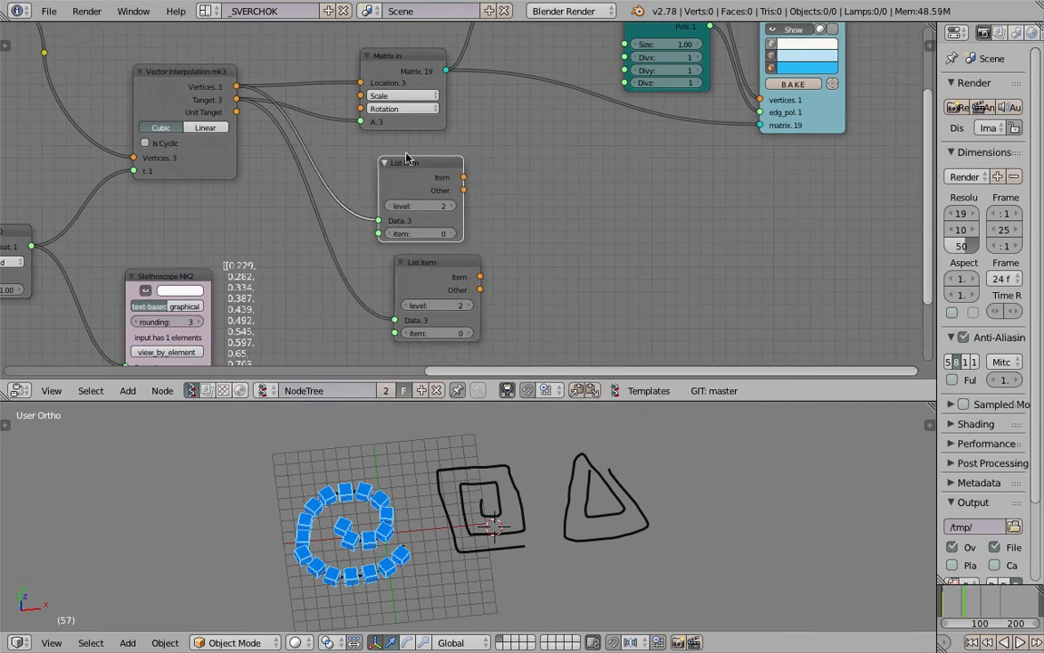
pyautogui.moveTo(420, 148); pyautogui.dragTo(425, 160, button='middle')
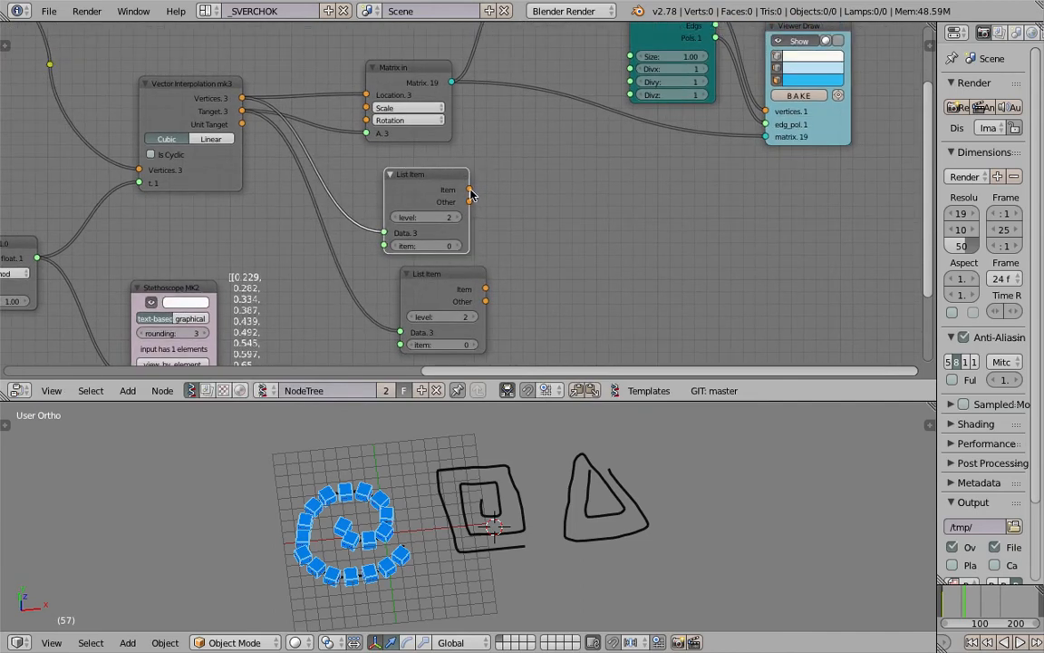
# Connect the upper List Item's Item output to Matrix In's Location, and the lower one's Item output to A
pyautogui.moveTo(470, 193); pyautogui.dragTo(365, 94)
pyautogui.moveTo(486, 288); pyautogui.dragTo(349, 109)
pyautogui.moveTo(439, 191); pyautogui.dragTo(454, 191, button='middle')
# Set the level to 1 on both List Item nodes
pyautogui.scroll(1, 436, 242)
pyautogui.moveTo(411, 221); pyautogui.dragTo(418, 179, button='middle')
pyautogui.moveTo(453, 172); pyautogui.dragTo(435, 172)
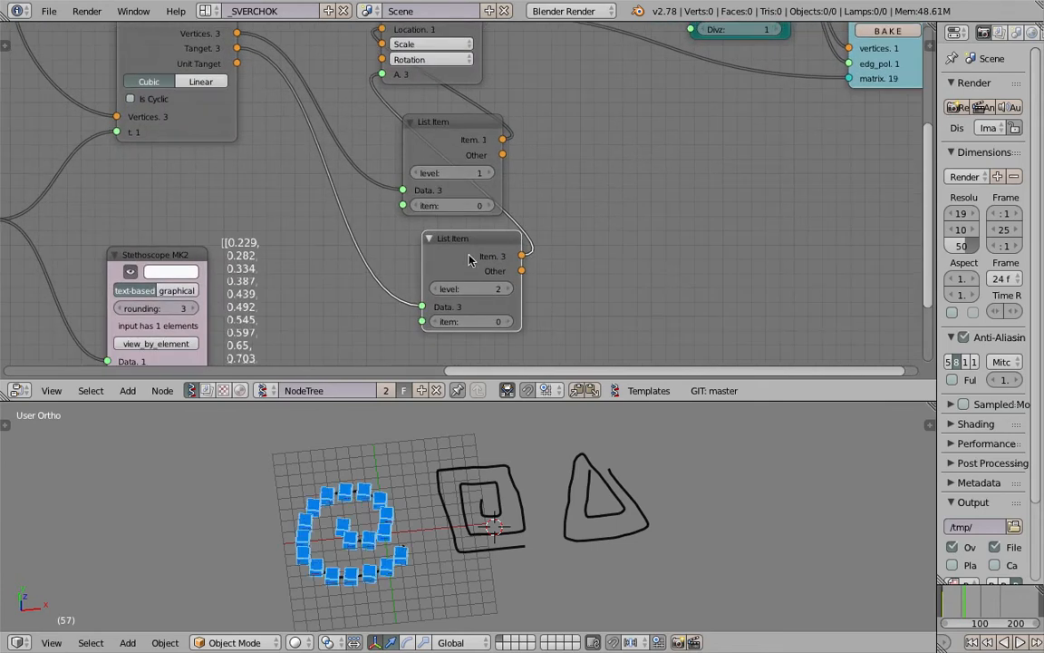
pyautogui.click(443, 290)
# Place both List Item nodes between Vector Interpolation and Matrix In so their links run cleanly
pyautogui.moveTo(460, 249); pyautogui.dragTo(346, 245)
pyautogui.moveTo(416, 123); pyautogui.dragTo(319, 123)
pyautogui.scroll(-1, 488, 128)
pyautogui.moveTo(488, 128); pyautogui.dragTo(455, 173, button='middle')
pyautogui.moveTo(422, 104); pyautogui.dragTo(492, 148)
pyautogui.moveTo(543, 142); pyautogui.dragTo(502, 180, button='middle')
# Arrange the Matrix View, Box and Viewer Draw nodes in a row after Matrix In
pyautogui.moveTo(684, 95); pyautogui.dragTo(757, 126)
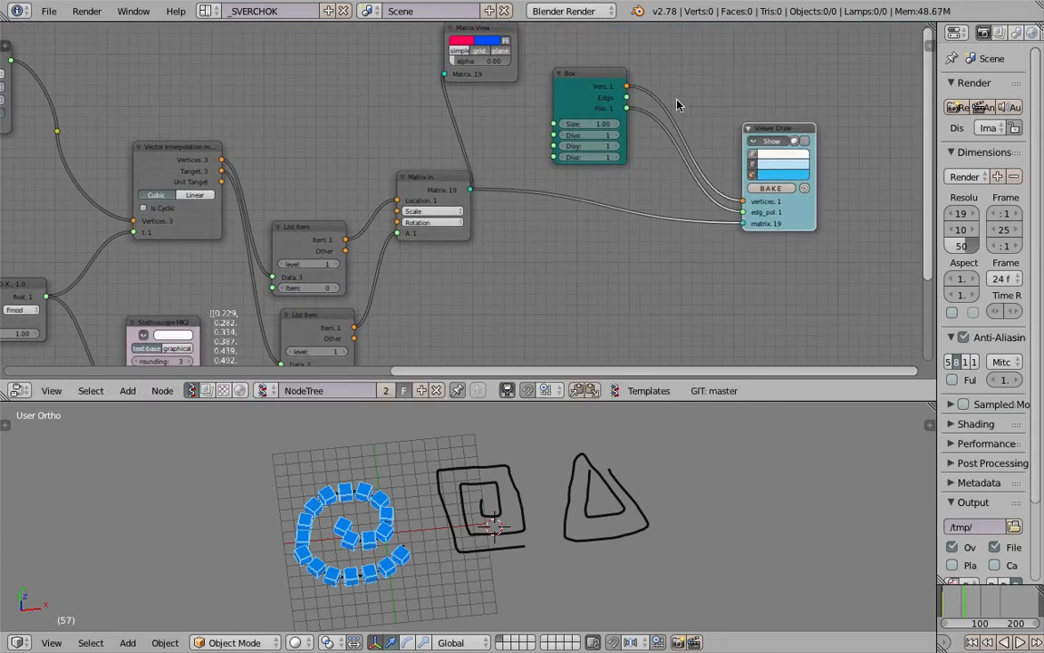
pyautogui.moveTo(563, 75); pyautogui.dragTo(651, 109)
pyautogui.moveTo(497, 34); pyautogui.dragTo(610, 94)
pyautogui.scroll(-2, 559, 205)
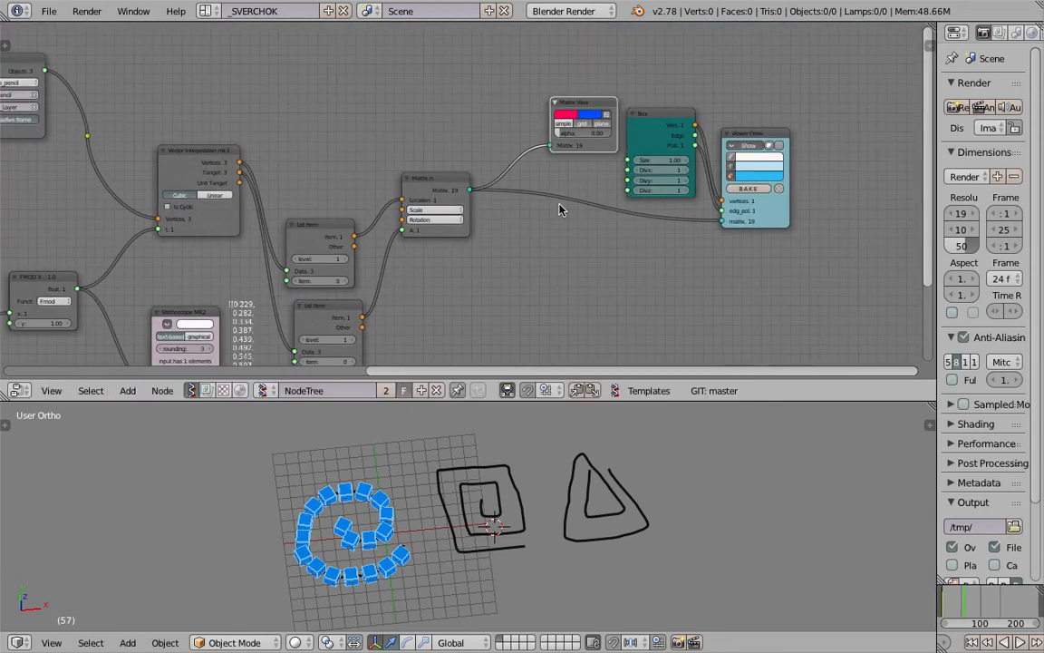
# Move the List Item nodes and everything downstream farther from Vector Interpolation as a group, and enlarge the node editor
pyautogui.scroll(-1, 454, 136)
pyautogui.moveTo(494, 147); pyautogui.dragTo(652, 271)
pyautogui.press('g')
pyautogui.click(734, 184)
pyautogui.moveTo(555, 182); pyautogui.dragTo(525, 258, button='middle')
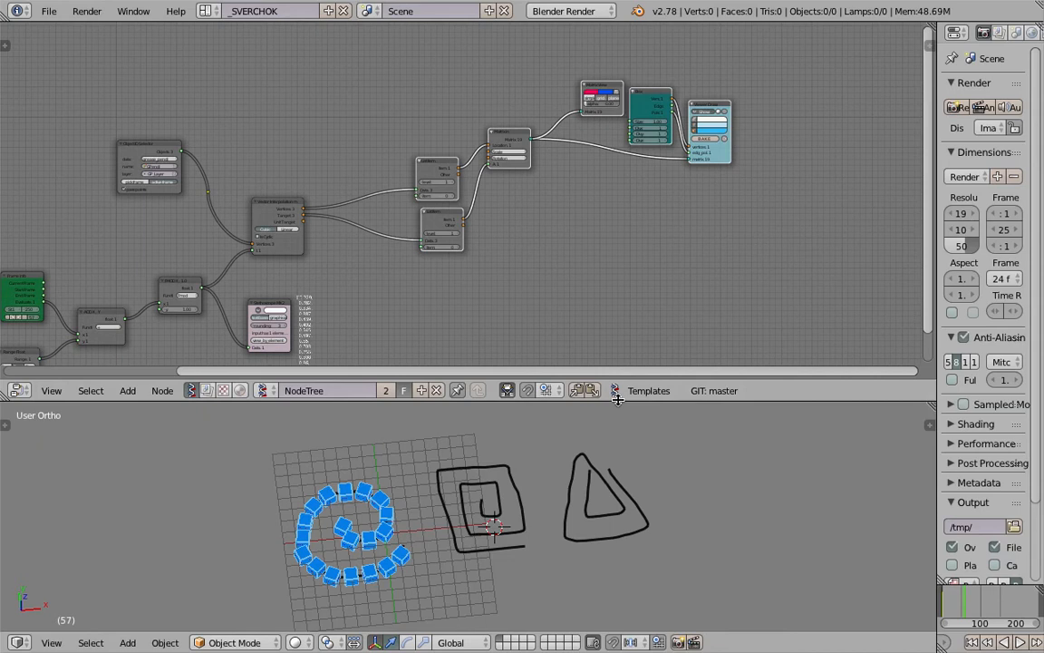
pyautogui.moveTo(616, 401); pyautogui.dragTo(617, 504)
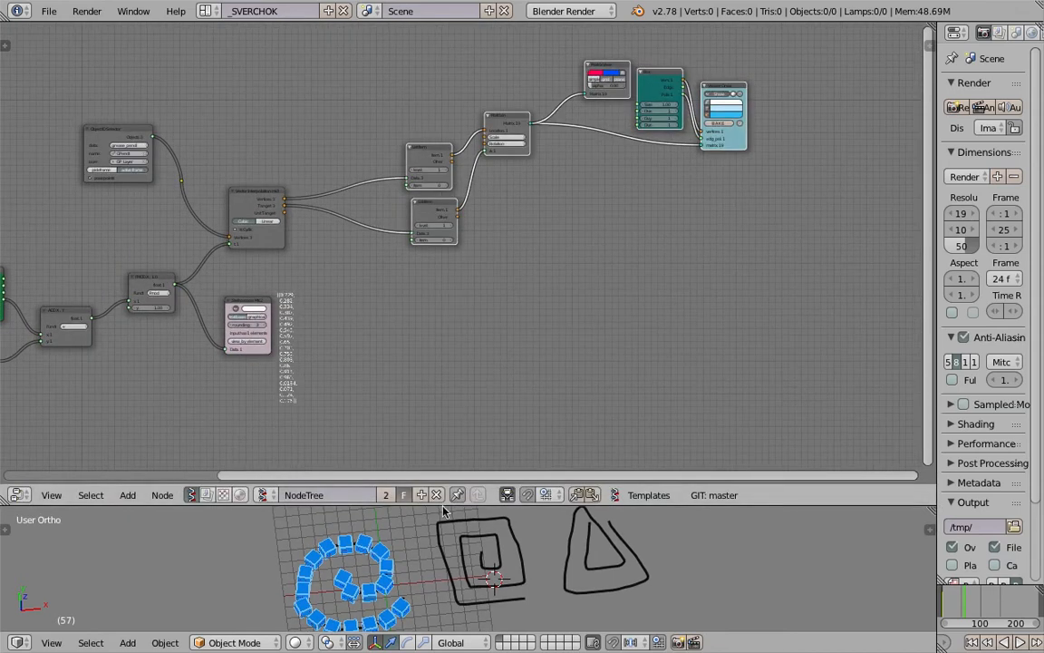
# Set the item index to 1 on both List Item nodes to place the boxes on the square spiral
pyautogui.scroll(2, 449, 273)
pyautogui.scroll(1, 481, 288)
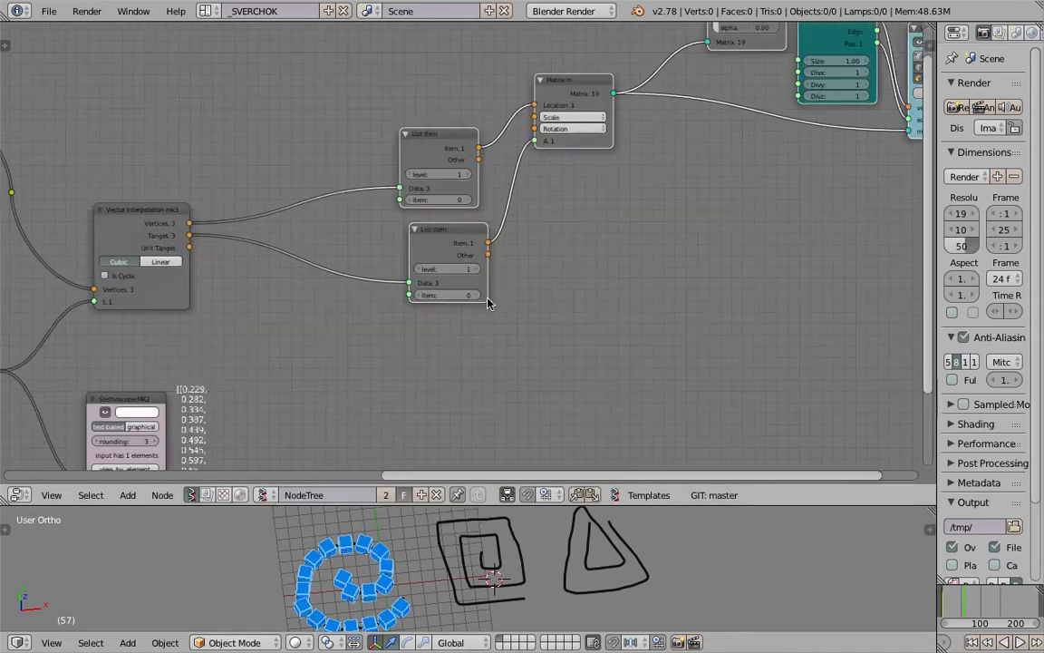
pyautogui.click(473, 295)
pyautogui.click(464, 200)
# Play the animation of the boxes along the square spiral, and save the file
pyautogui.moveTo(515, 543); pyautogui.dragTo(495, 554, button='middle')
pyautogui.hotkey('alt', 'a')
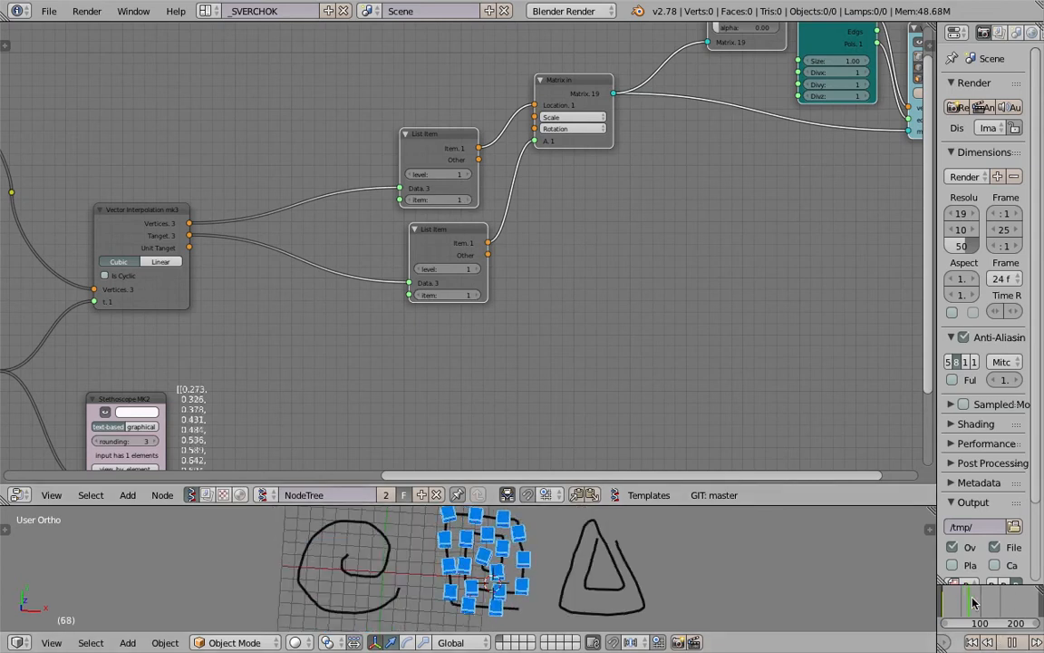
pyautogui.hotkey('alt', 'a')
pyautogui.moveTo(709, 596); pyautogui.dragTo(723, 596, button='middle')
pyautogui.hotkey('ctrl', 's')
pyautogui.click(722, 584)
# Set the List Item index back to 0 to place the boxes on the round spiral
pyautogui.moveTo(273, 357); pyautogui.dragTo(312, 248, button='middle')
pyautogui.scroll(-4, 412, 272)
pyautogui.moveTo(428, 265); pyautogui.dragTo(353, 322, button='middle')
pyautogui.scroll(3, 363, 186)
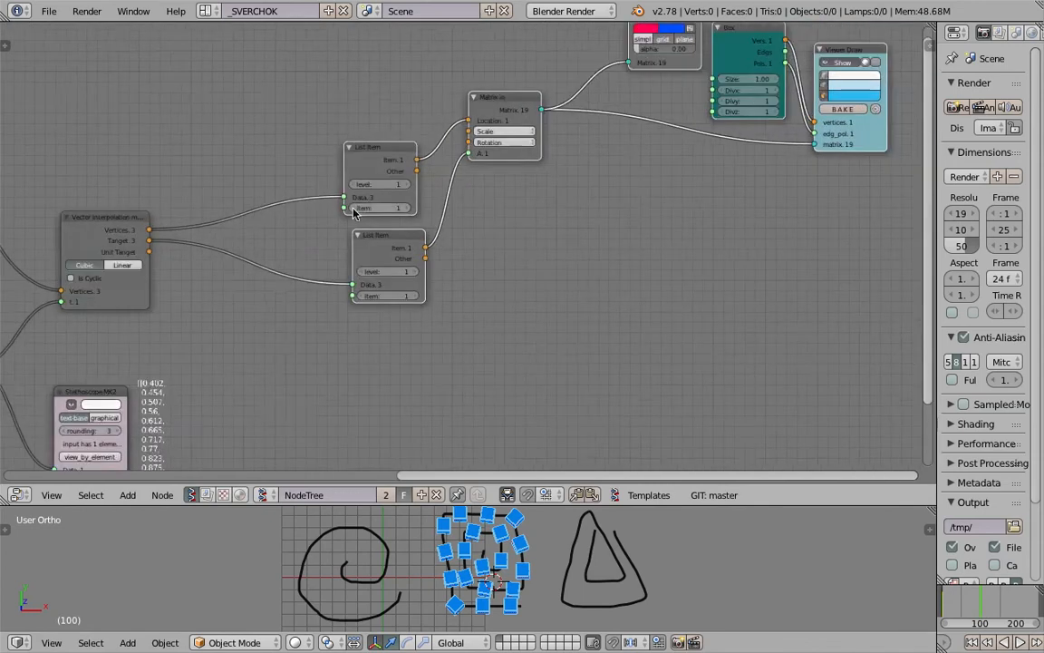
pyautogui.click(353, 208)
pyautogui.scroll(-3, 444, 244)
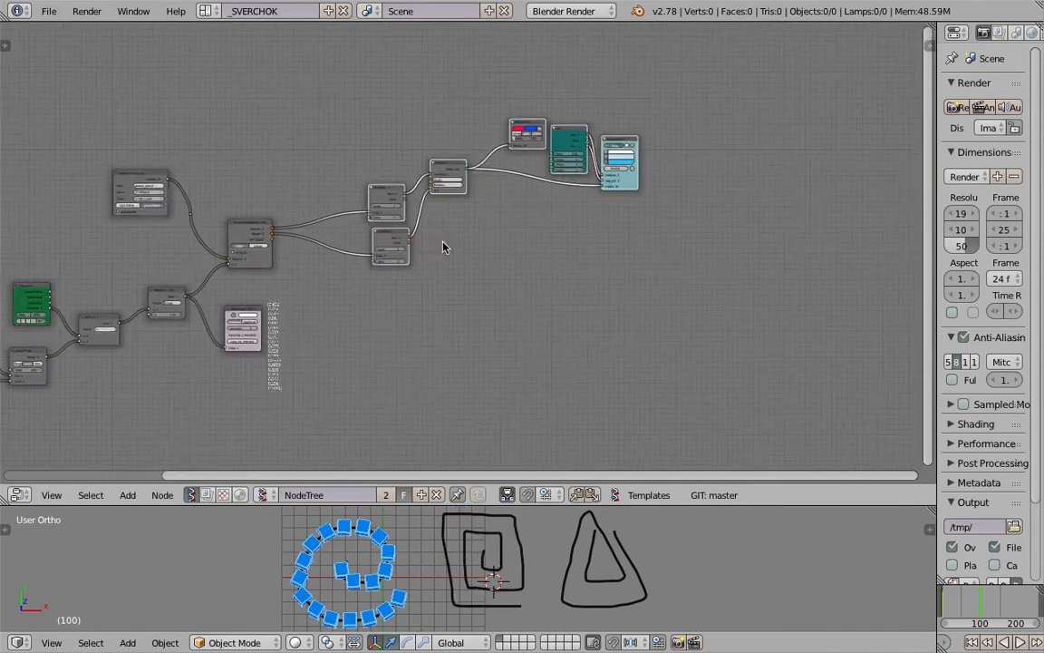
pyautogui.scroll(1, 426, 221)
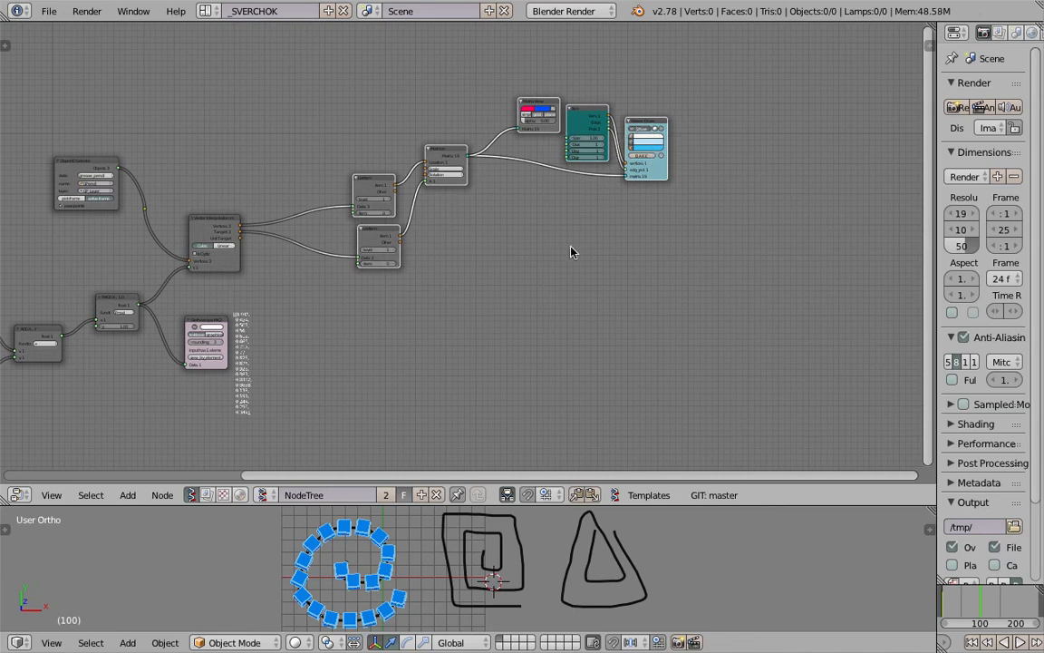
# Duplicate the List Item, Matrix In, Matrix View, Box and Viewer Draw nodes twice, placing each copy below the previous branch
pyautogui.press('a')
pyautogui.press('a')
pyautogui.press('a')
pyautogui.press('b')
pyautogui.moveTo(335, 59); pyautogui.dragTo(660, 289)
pyautogui.scroll(-2, 646, 276)
pyautogui.moveTo(596, 236); pyautogui.dragTo(631, 181, button='middle')
pyautogui.hotkey('shift', 'd')
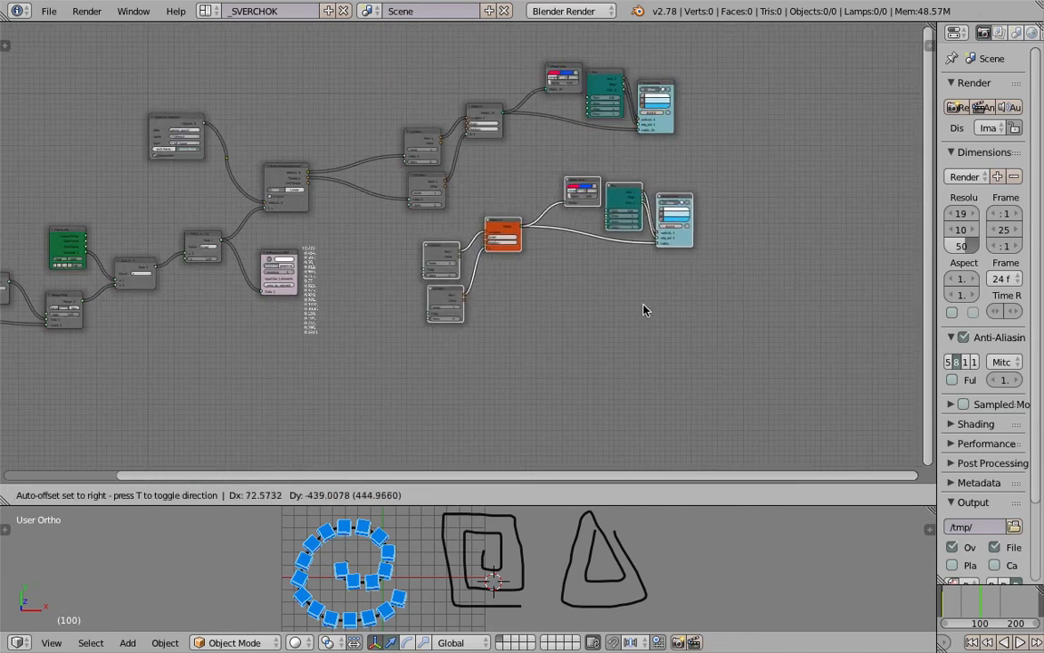
pyautogui.click(641, 310)
pyautogui.hotkey('shift', 'd')
pyautogui.click(616, 385)
# Set the item index to 1 on both List Item nodes of the first copy and to 2 on those of the second copy
pyautogui.scroll(5, 445, 270)
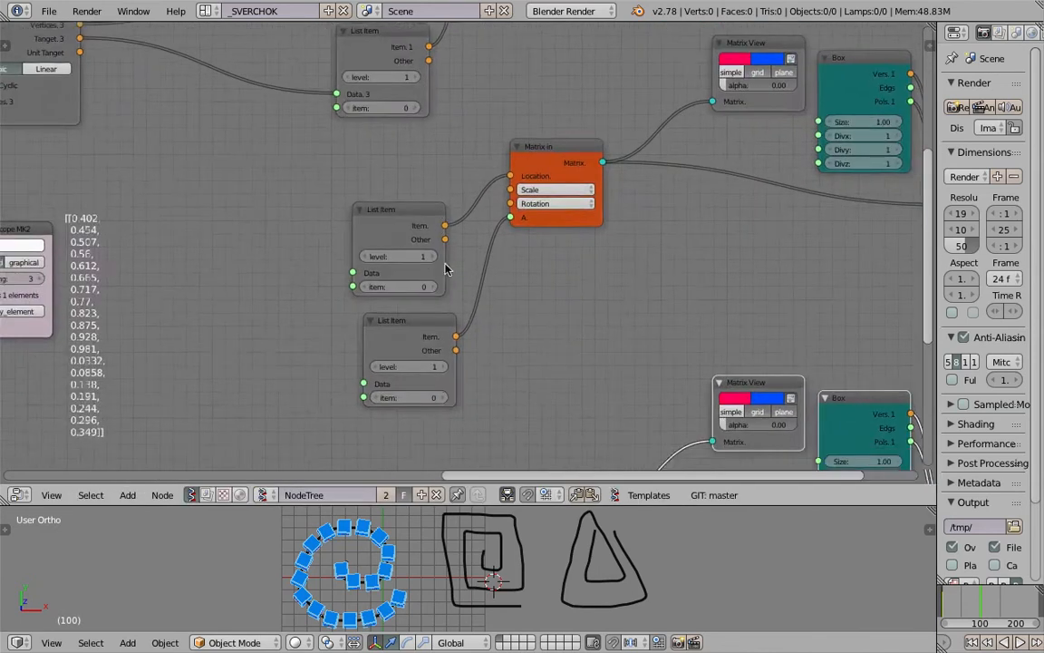
pyautogui.scroll(1, 445, 269)
pyautogui.click(426, 295)
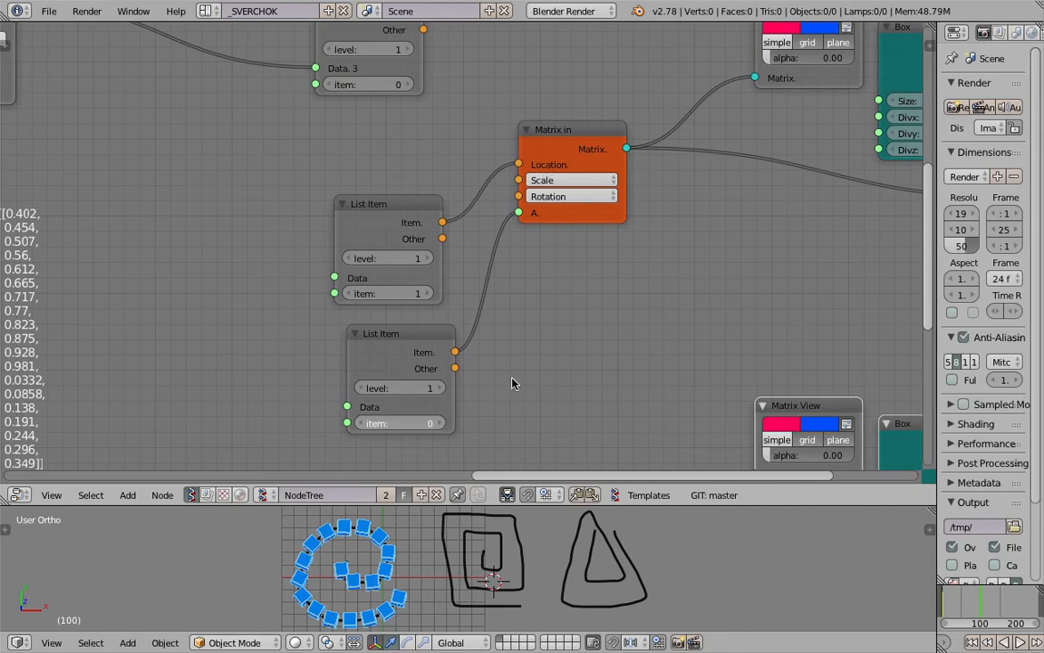
pyautogui.scroll(-2, 513, 381)
pyautogui.moveTo(513, 382); pyautogui.dragTo(505, 166, button='middle')
pyautogui.moveTo(497, 255); pyautogui.dragTo(502, 139, button='middle')
pyautogui.click(445, 289)
pyautogui.click(445, 289)
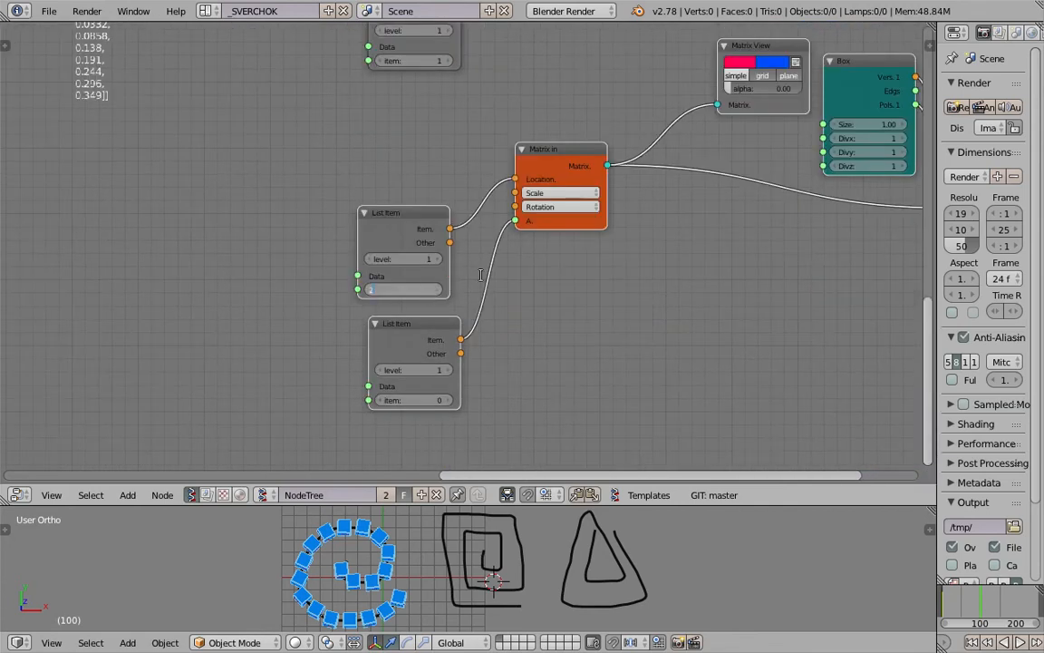
pyautogui.click(497, 348)
# Add reroute points on the Vertices and Target links leaving Vector Interpolation, and move both points down toward the copied branches
pyautogui.scroll(-3, 462, 308)
pyautogui.scroll(-2, 308, 185)
pyautogui.moveTo(329, 280); pyautogui.dragTo(395, 463, button='middle')
pyautogui.moveTo(370, 119); pyautogui.dragTo(405, 213, button='middle')
pyautogui.scroll(3, 408, 220)
pyautogui.scroll(-1, 453, 258)
pyautogui.scroll(-2, 517, 273)
pyautogui.scroll(1, 495, 277)
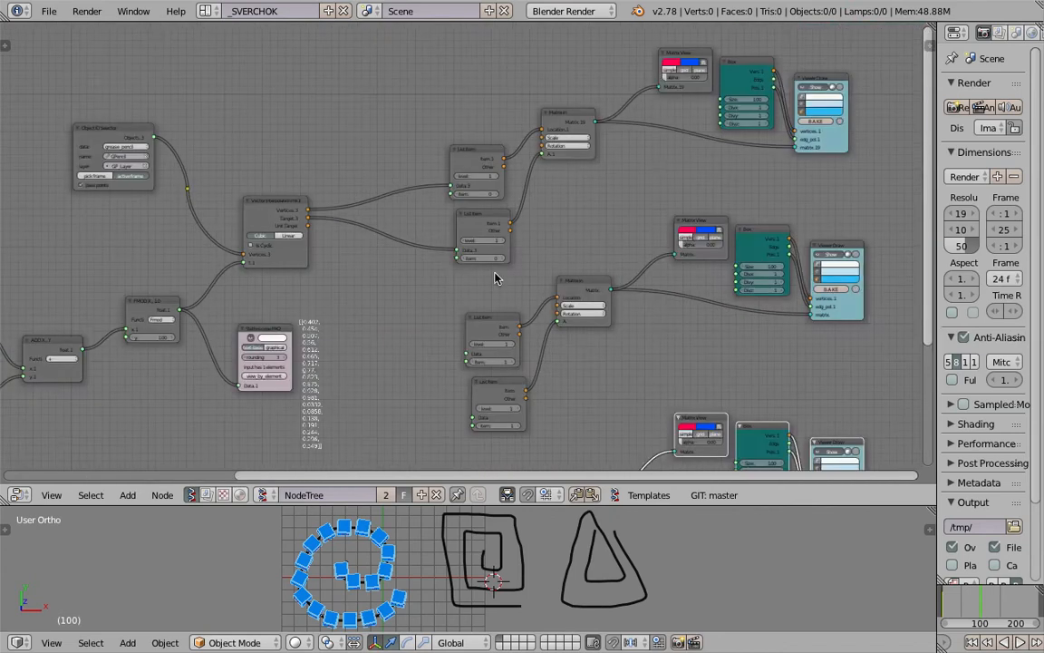
pyautogui.moveTo(408, 242); pyautogui.dragTo(426, 228, button='middle')
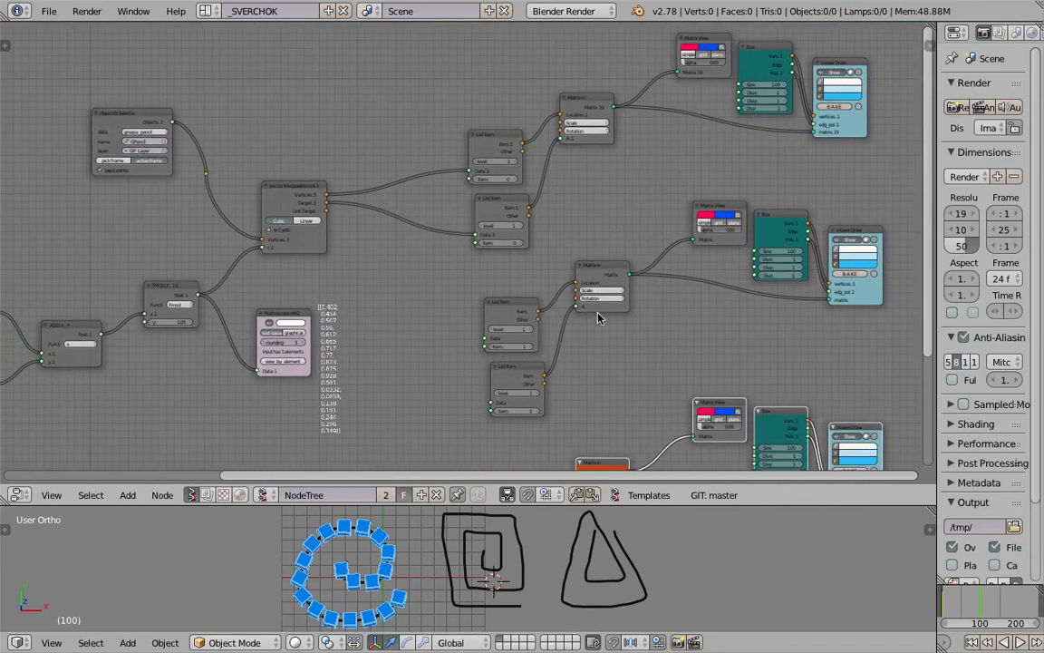
pyautogui.moveTo(397, 140); pyautogui.dragTo(410, 149, button='middle')
pyautogui.scroll(1, 438, 173)
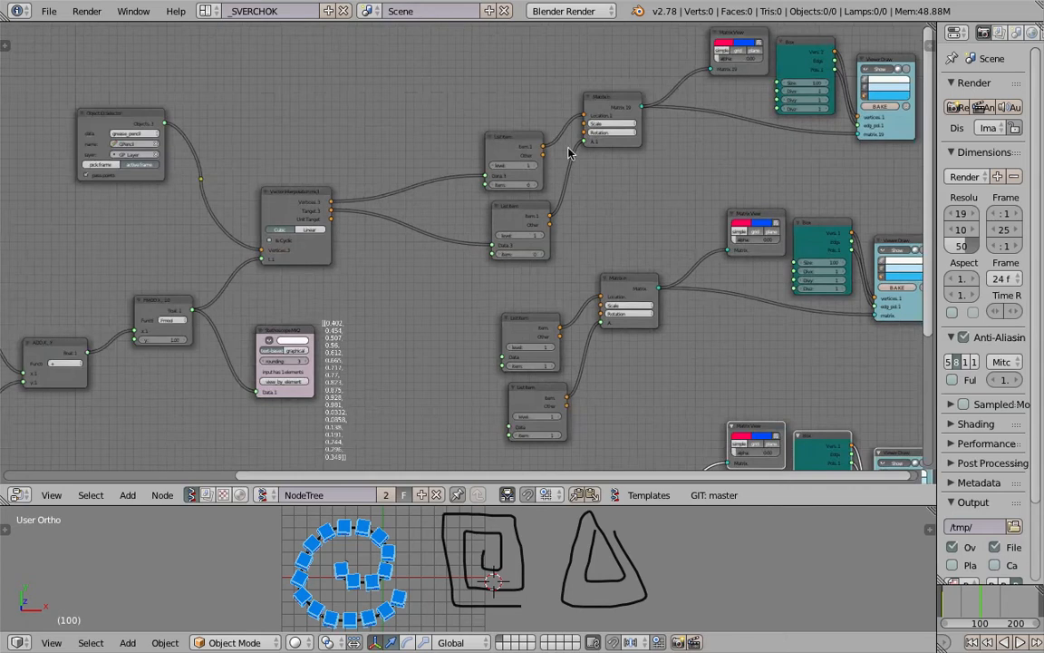
pyautogui.scroll(1, 360, 171)
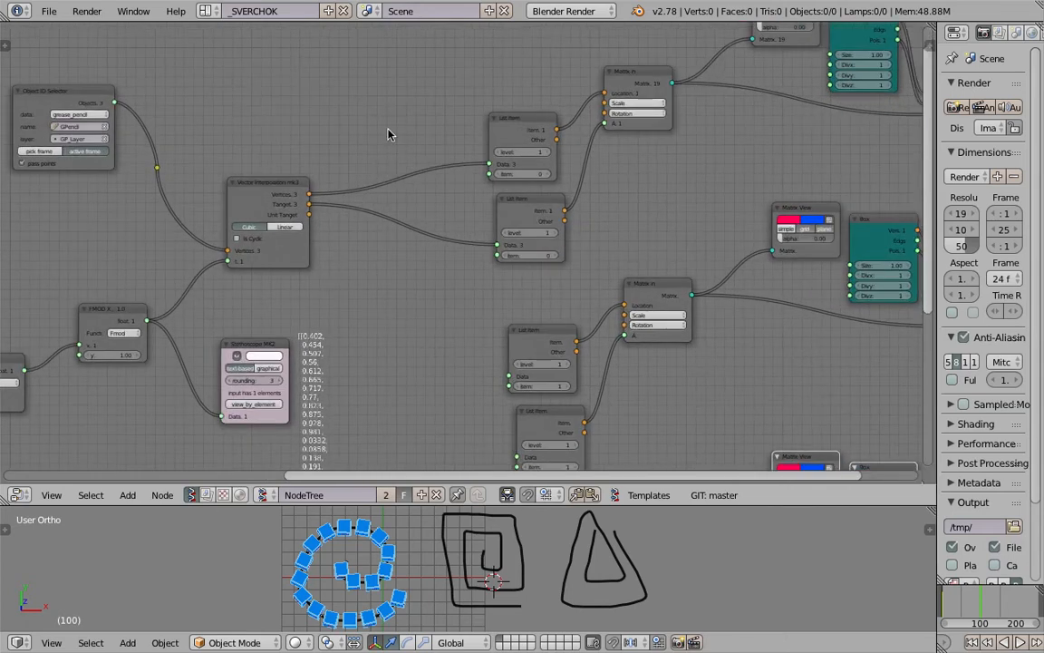
pyautogui.keyDown('shift'); pyautogui.moveTo(408, 209); pyautogui.dragTo(408, 209, button='right'); pyautogui.keyUp('shift')
pyautogui.rightClick(389, 189)
pyautogui.rightClick(386, 211)
pyautogui.press('g')
pyautogui.click(396, 392)
pyautogui.rightClick(385, 187)
pyautogui.press('g')
pyautogui.click(403, 341)
# Link the Vertices and Target reroutes to the Data inputs of the middle branch's two List Item nodes
pyautogui.moveTo(451, 346); pyautogui.dragTo(444, 202, button='middle')
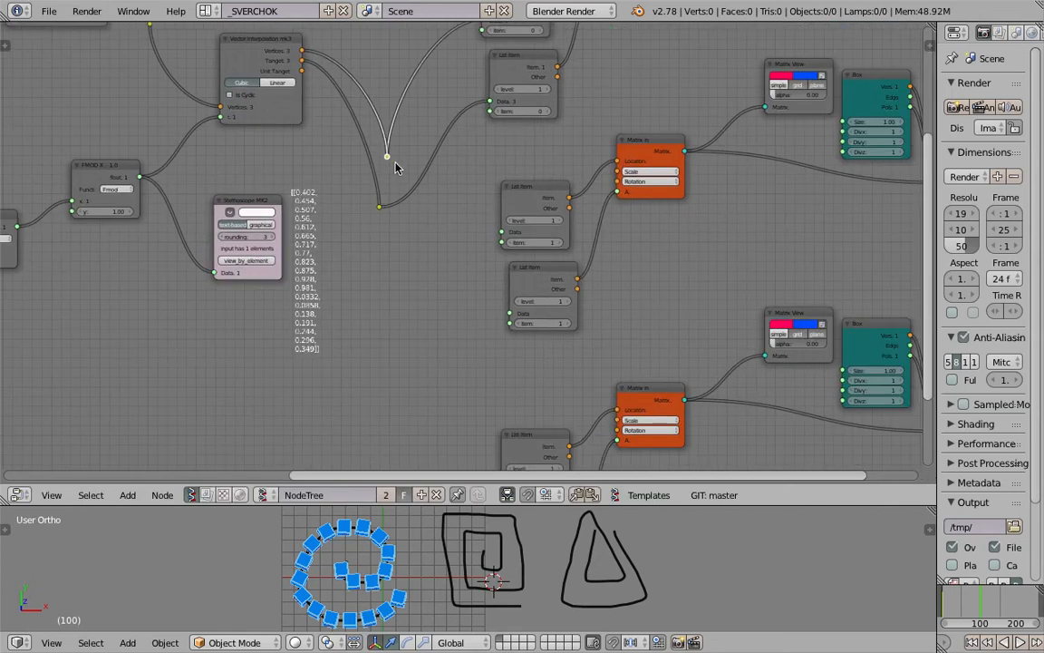
pyautogui.moveTo(387, 157); pyautogui.dragTo(505, 237)
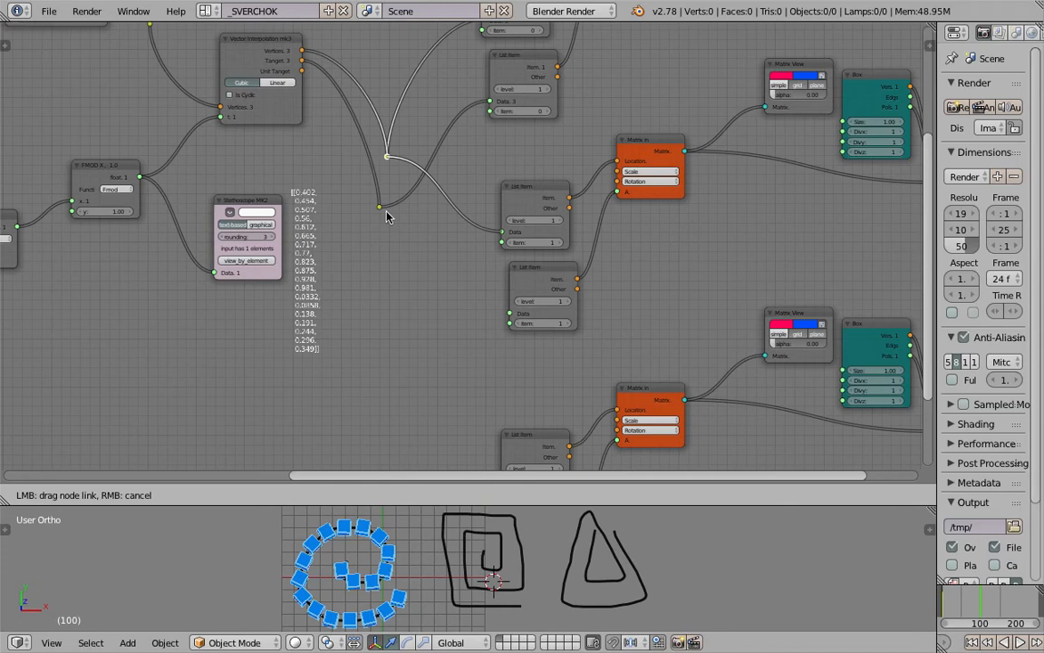
pyautogui.moveTo(380, 210); pyautogui.dragTo(509, 313)
pyautogui.moveTo(432, 321); pyautogui.dragTo(439, 280, button='middle')
# Link the Vertices and Target reroutes to the Data inputs of the lowest branch's two List Item nodes, and save the file
pyautogui.scroll(-1, 431, 221)
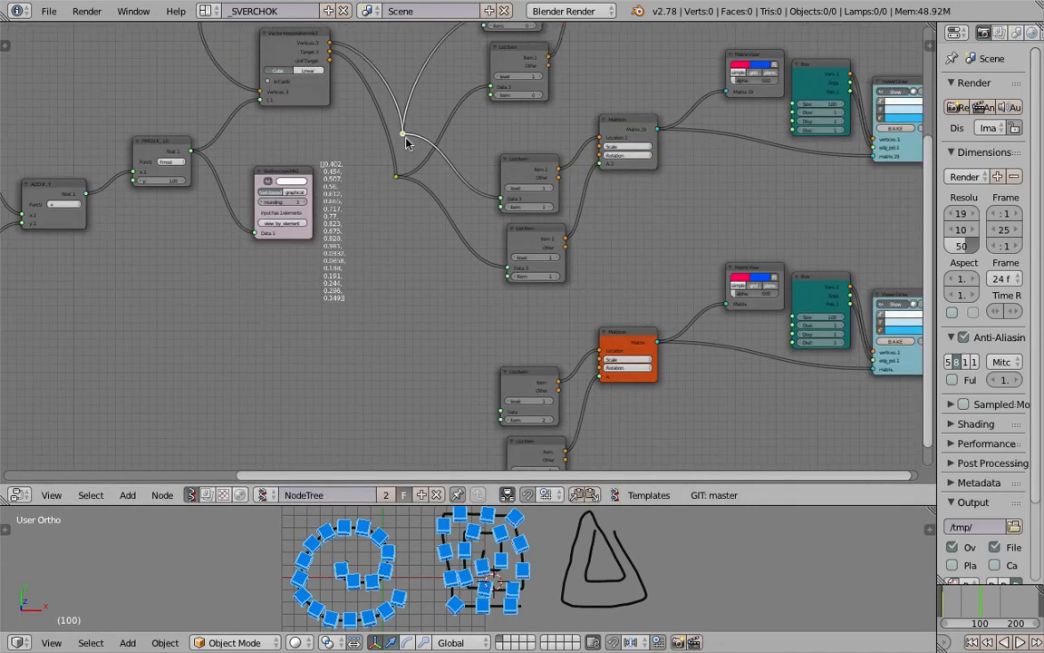
pyautogui.moveTo(405, 142); pyautogui.dragTo(501, 412)
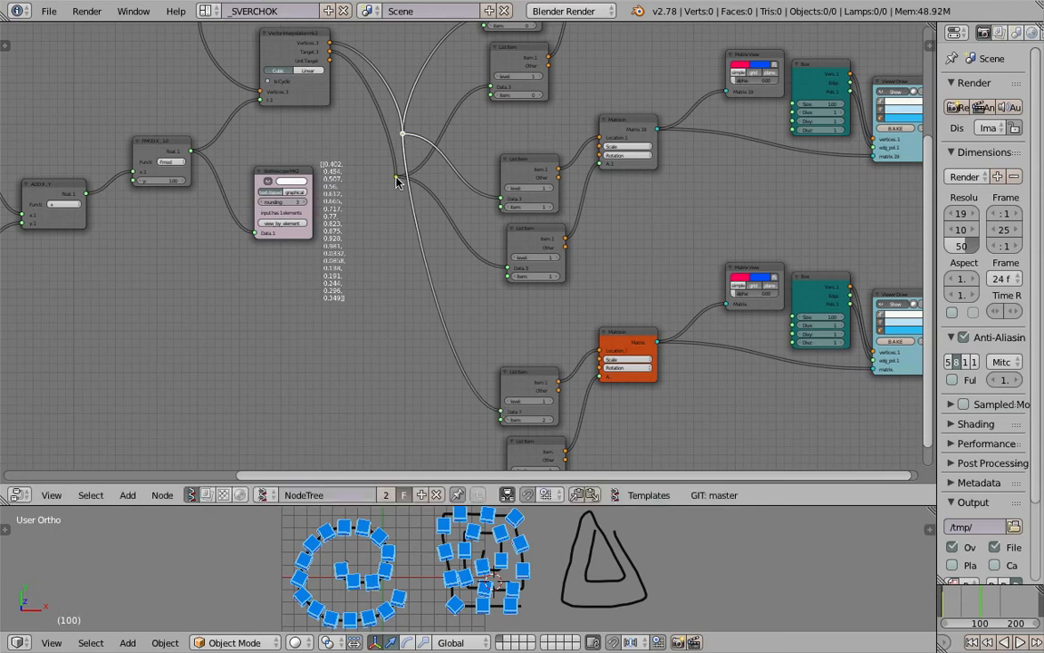
pyautogui.moveTo(397, 179); pyautogui.dragTo(509, 479)
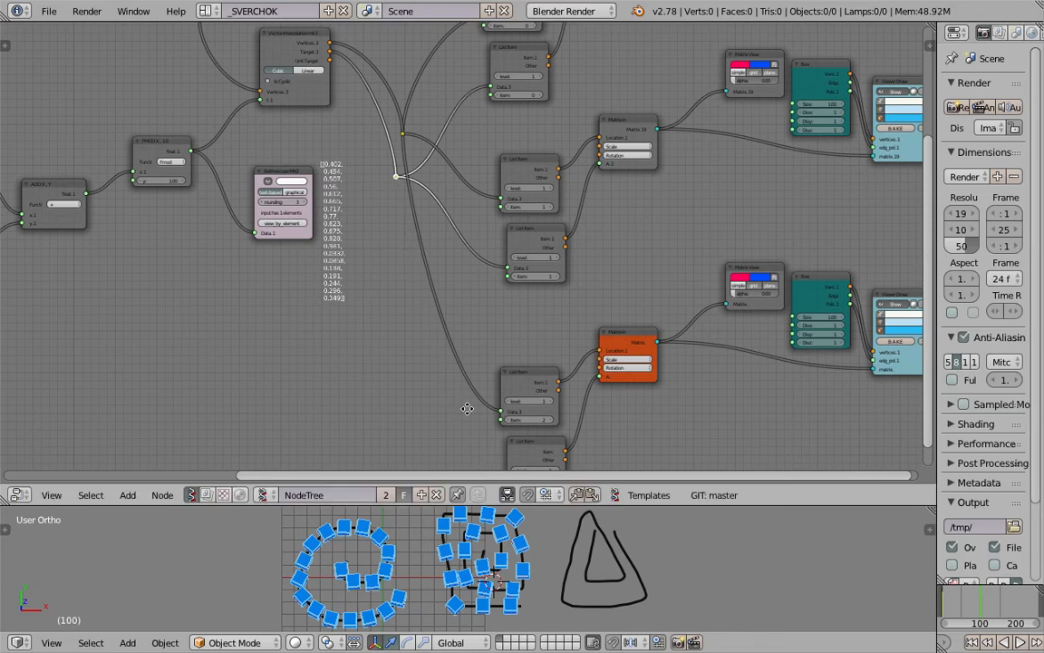
pyautogui.moveTo(468, 408); pyautogui.dragTo(469, 326, button='middle')
pyautogui.moveTo(396, 96); pyautogui.dragTo(506, 396)
pyautogui.moveTo(413, 127); pyautogui.dragTo(435, 297, button='middle')
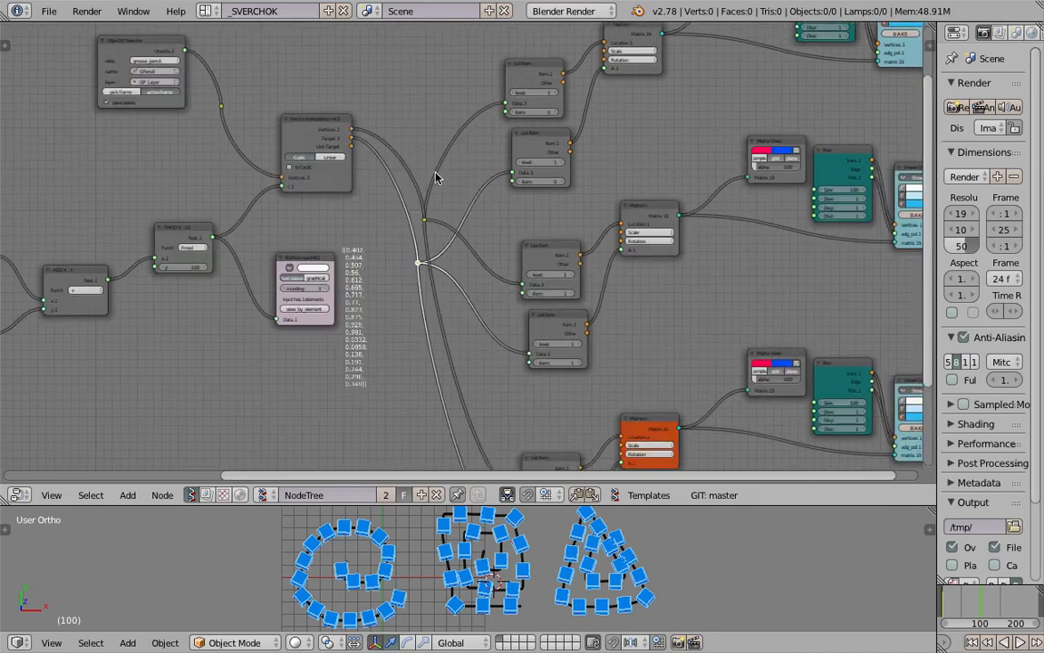
pyautogui.hotkey('ctrl', 's')
pyautogui.press('Return')
# Set the Node Editor theme's noodle curving to 0 in the user preferences, and close the preferences window
pyautogui.moveTo(312, 180); pyautogui.dragTo(401, 209, button='middle')
pyautogui.click(48, 10)
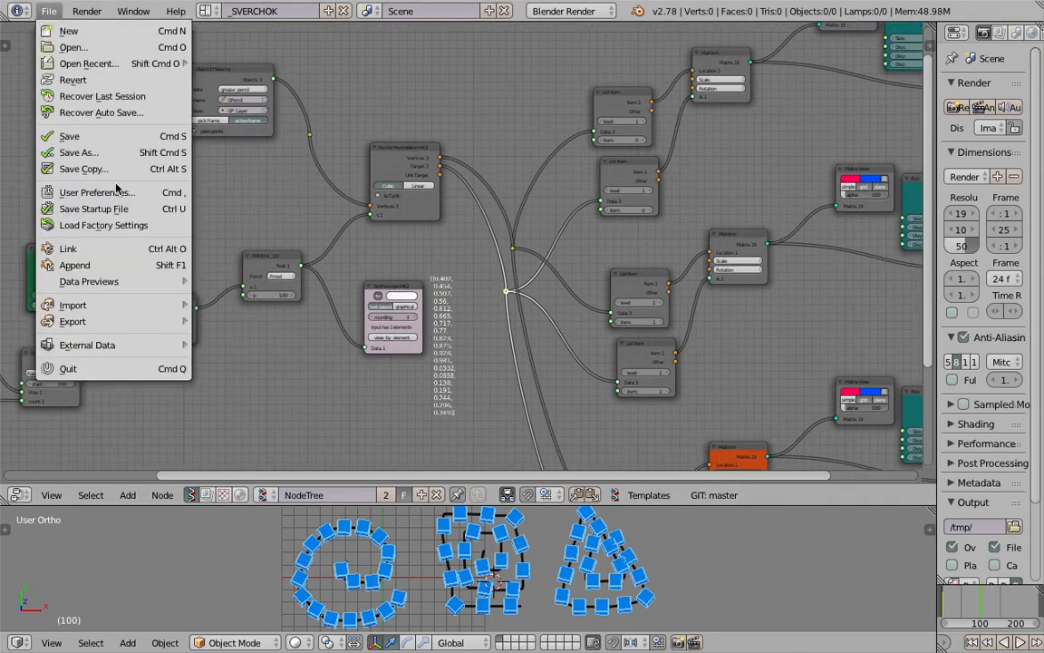
pyautogui.click(97, 192)
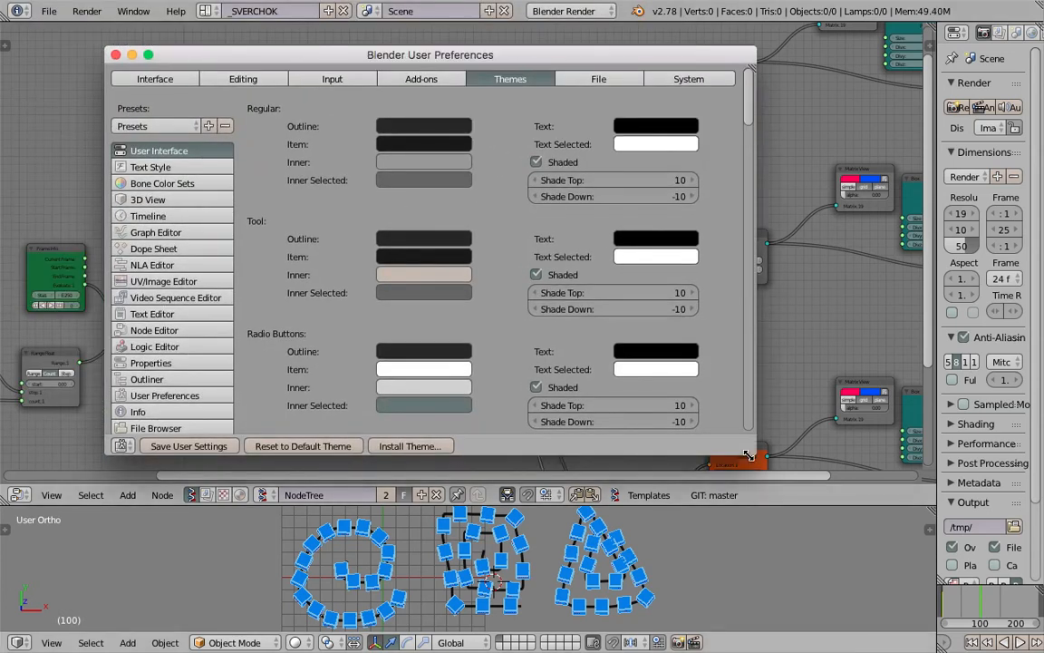
pyautogui.moveTo(754, 455); pyautogui.dragTo(845, 543)
pyautogui.click(170, 331)
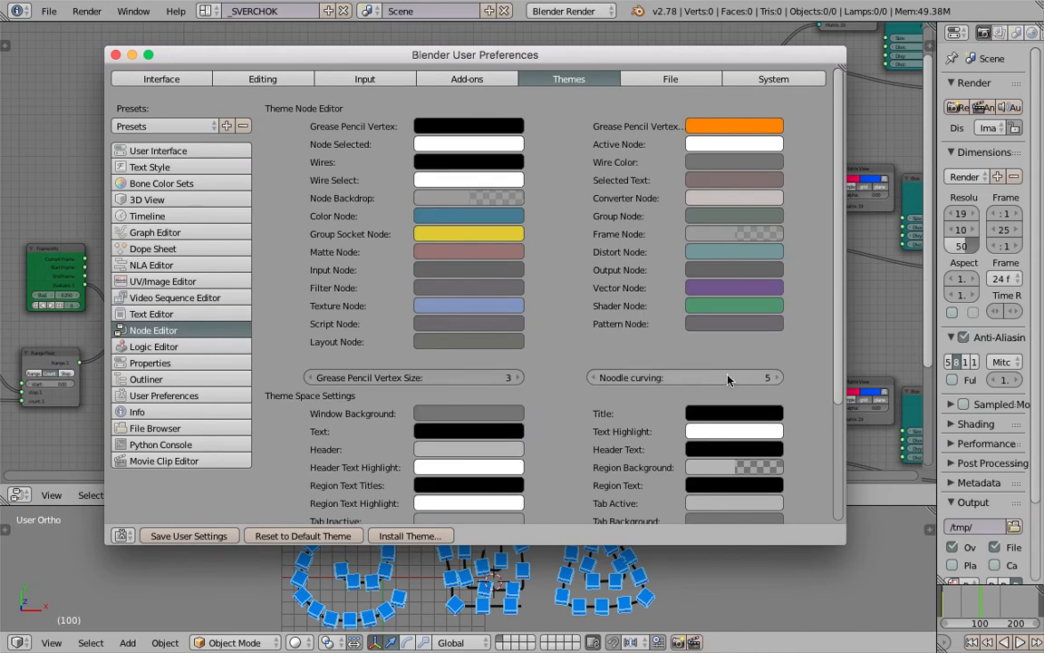
pyautogui.moveTo(680, 54); pyautogui.dragTo(433, 106)
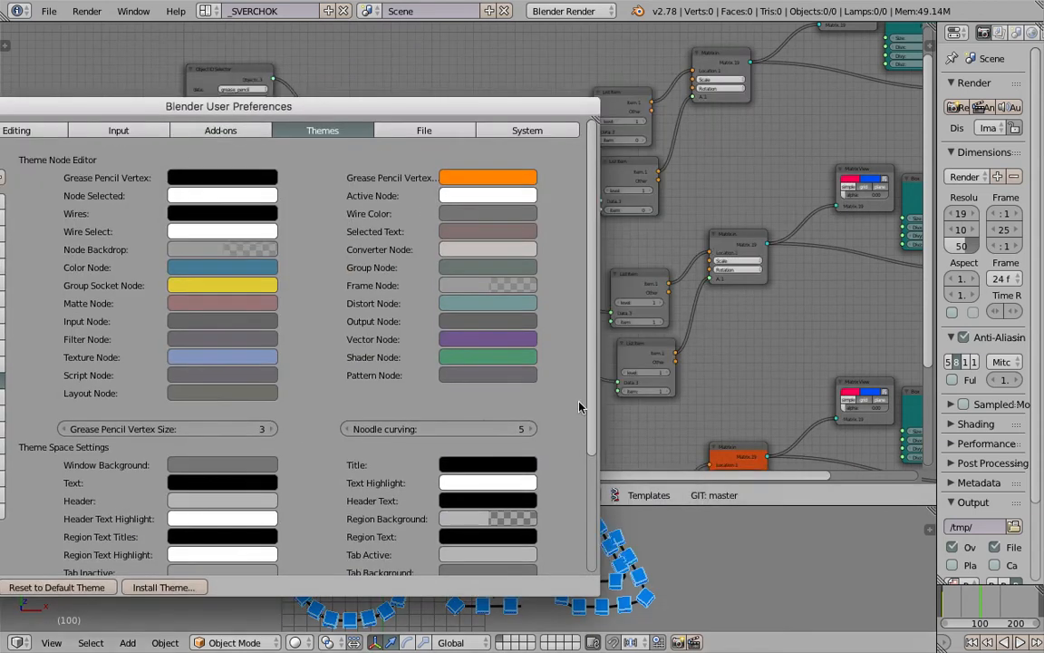
pyautogui.moveTo(454, 429); pyautogui.dragTo(376, 428)
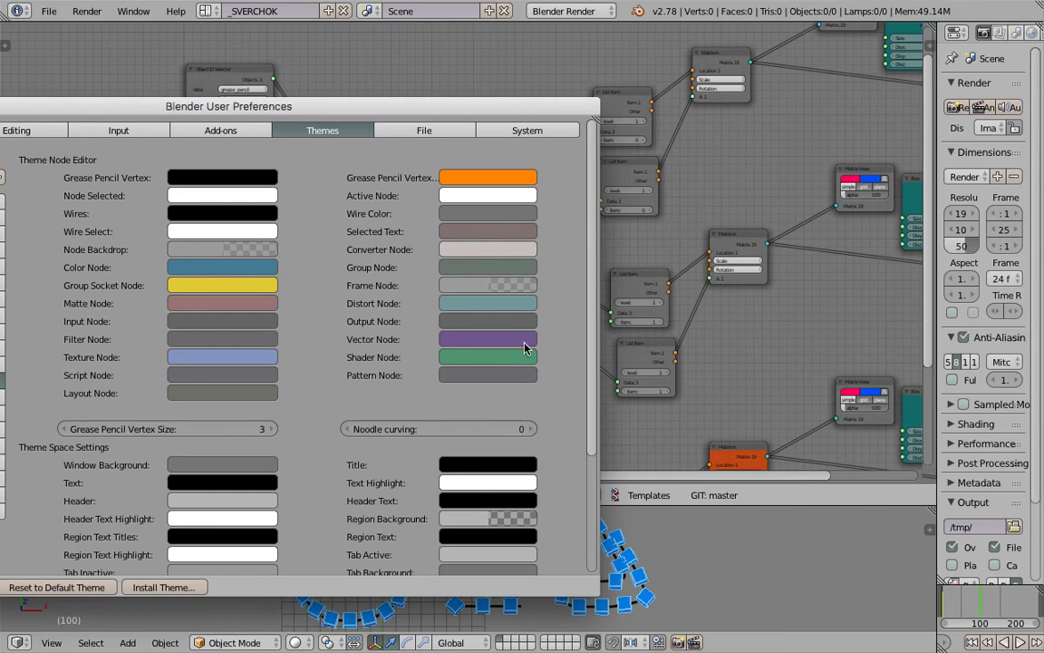
pyautogui.moveTo(93, 106); pyautogui.dragTo(294, 110)
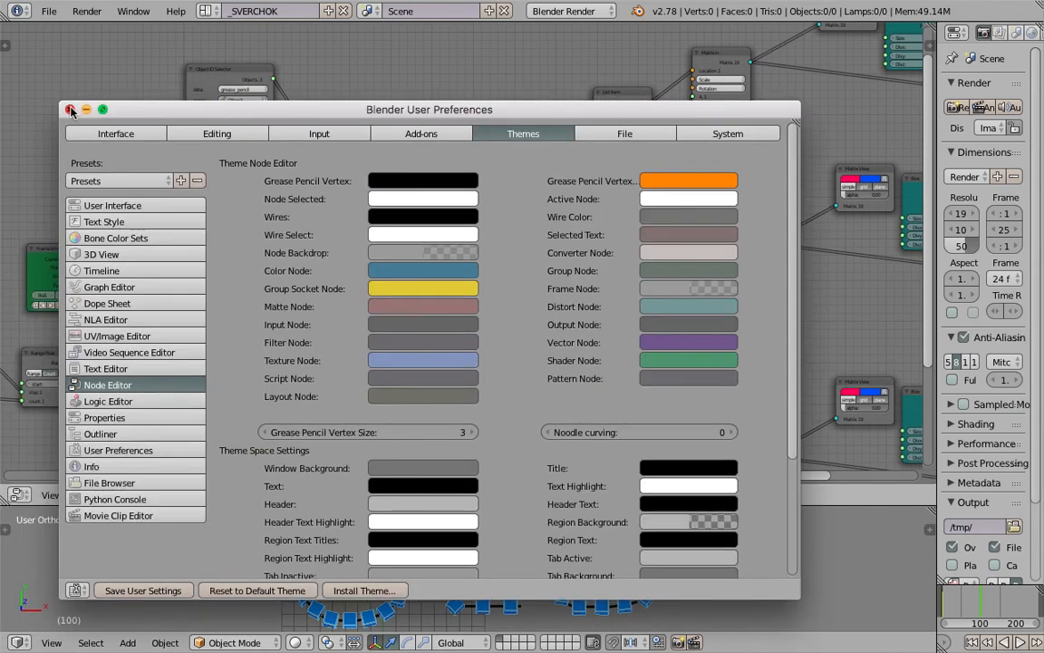
pyautogui.click(70, 110)
# Move the Target reroute well below the Vertices reroute to separate the two sets of links
pyautogui.moveTo(580, 222); pyautogui.dragTo(406, 197, button='middle')
pyautogui.rightClick(339, 229)
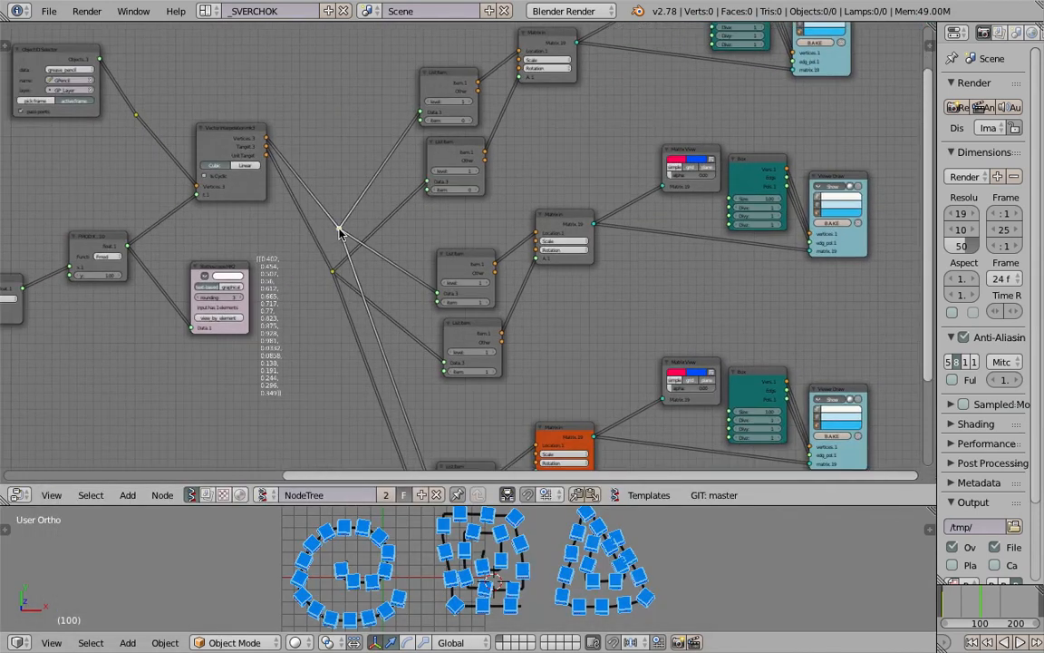
pyautogui.moveTo(331, 272); pyautogui.dragTo(346, 417, button='right')
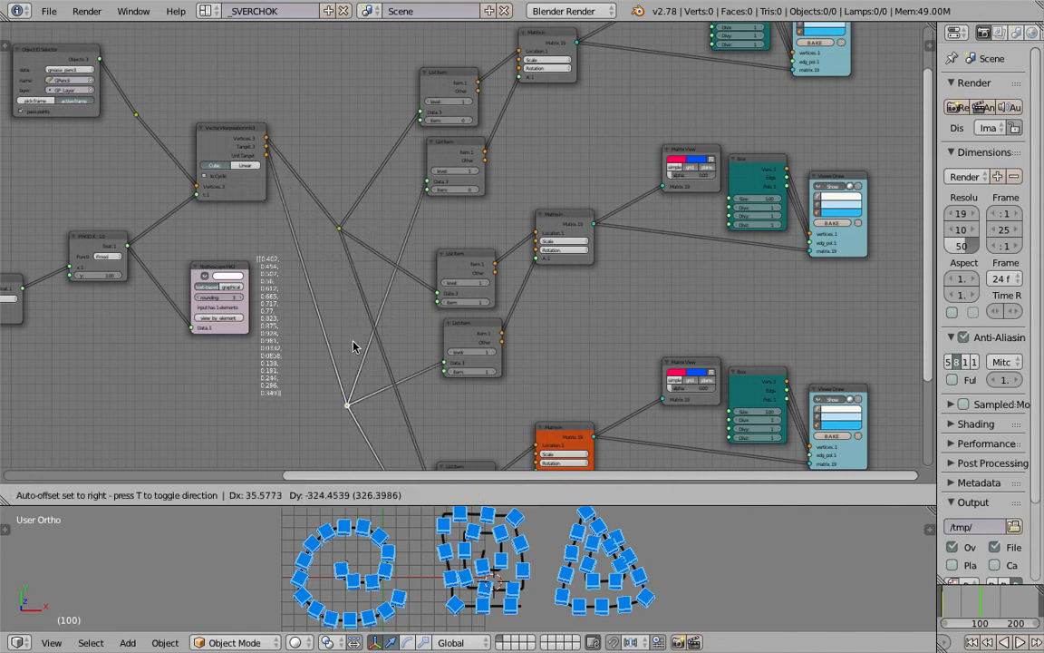
pyautogui.moveTo(340, 234)
pyautogui.mouseDown(button='right')
pyautogui.moveTo(368, 244)
pyautogui.moveTo(376, 218)
pyautogui.moveTo(350, 234)
pyautogui.mouseUp(button='right')
pyautogui.moveTo(382, 182); pyautogui.dragTo(387, 117, button='middle')
pyautogui.scroll(-6, 625, 199)
pyautogui.moveTo(599, 175); pyautogui.dragTo(624, 211, button='middle')
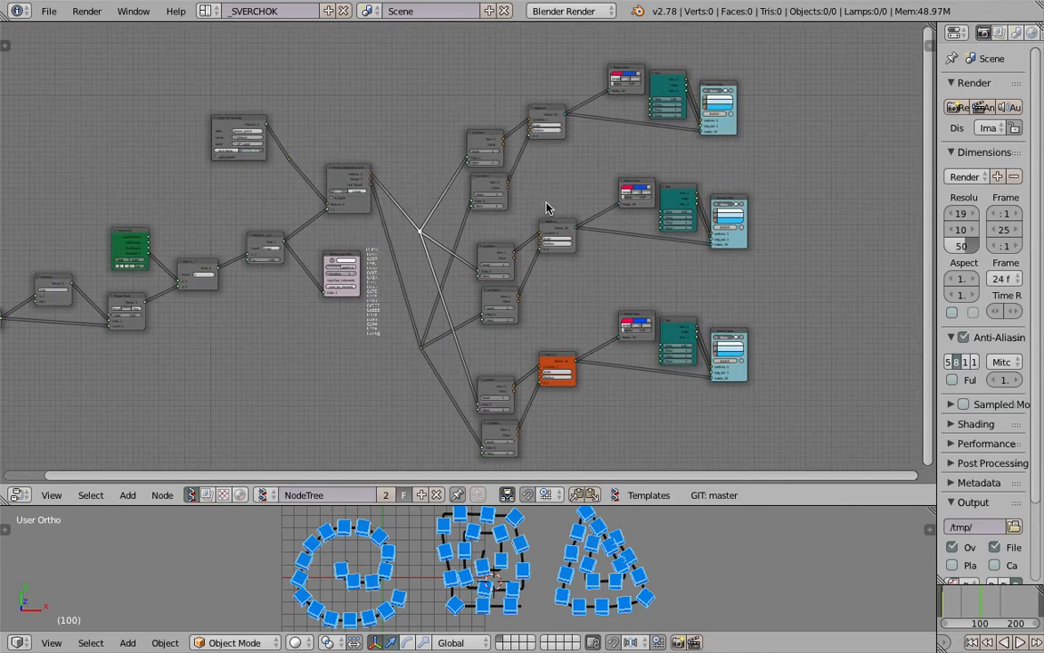
# Reposition the Object ID Selector, lower Vector Interpolation to the Vertices reroute's height, and delete the Stethoscope node
pyautogui.scroll(1, 521, 209)
pyautogui.moveTo(407, 187); pyautogui.dragTo(445, 193, button='middle')
pyautogui.moveTo(266, 121); pyautogui.dragTo(244, 157, button='right')
pyautogui.moveTo(305, 186); pyautogui.dragTo(609, 148, button='middle')
pyautogui.scroll(1, 589, 210)
pyautogui.moveTo(505, 210); pyautogui.dragTo(169, 216, button='middle')
pyautogui.scroll(2, 413, 233)
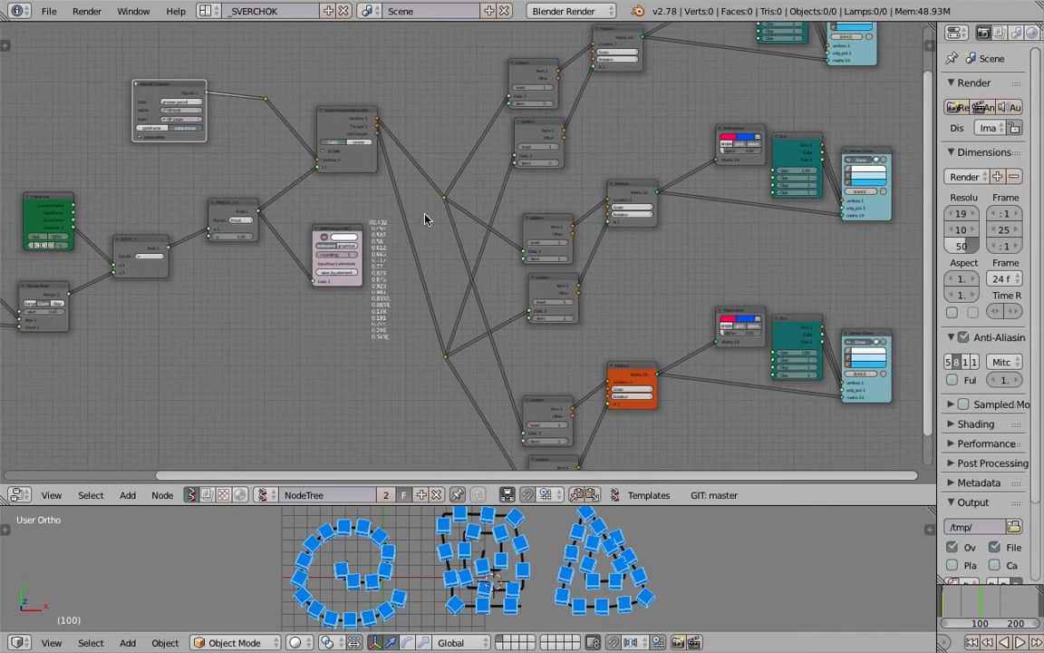
pyautogui.moveTo(349, 121); pyautogui.dragTo(341, 195, button='right')
pyautogui.rightClick(339, 234)
pyautogui.press('x')
# Move the Object ID Selector and the reroute on its link closer to Vector Interpolation, and save over the file
pyautogui.rightClick(267, 100)
pyautogui.press('g')
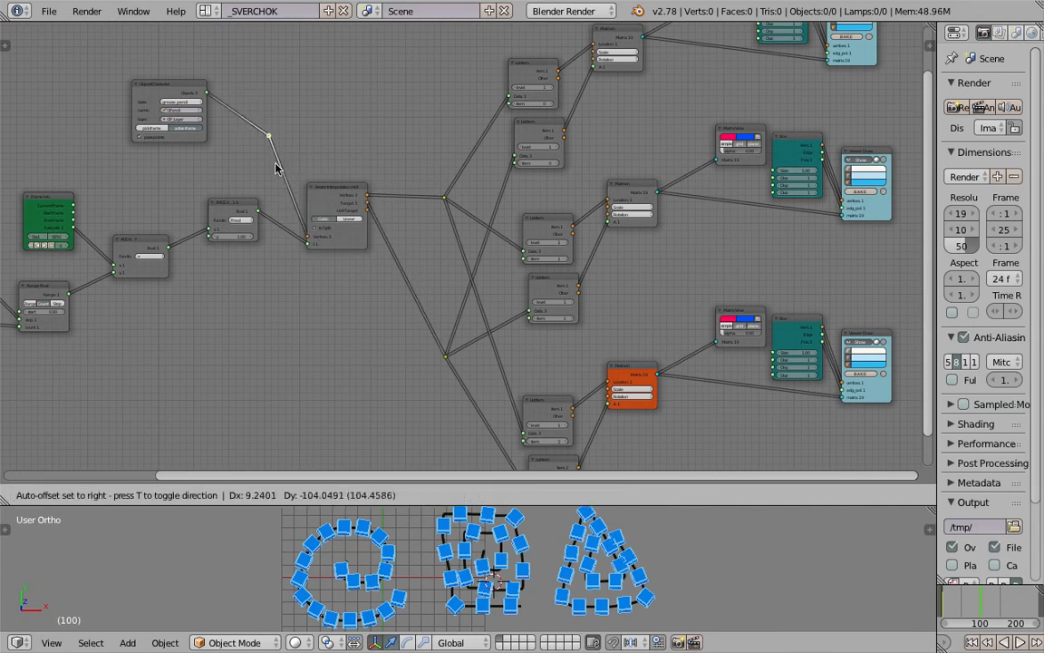
pyautogui.click(269, 171)
pyautogui.rightClick(196, 93)
pyautogui.press('g')
pyautogui.click(232, 84)
pyautogui.hotkey('ctrl', 's')
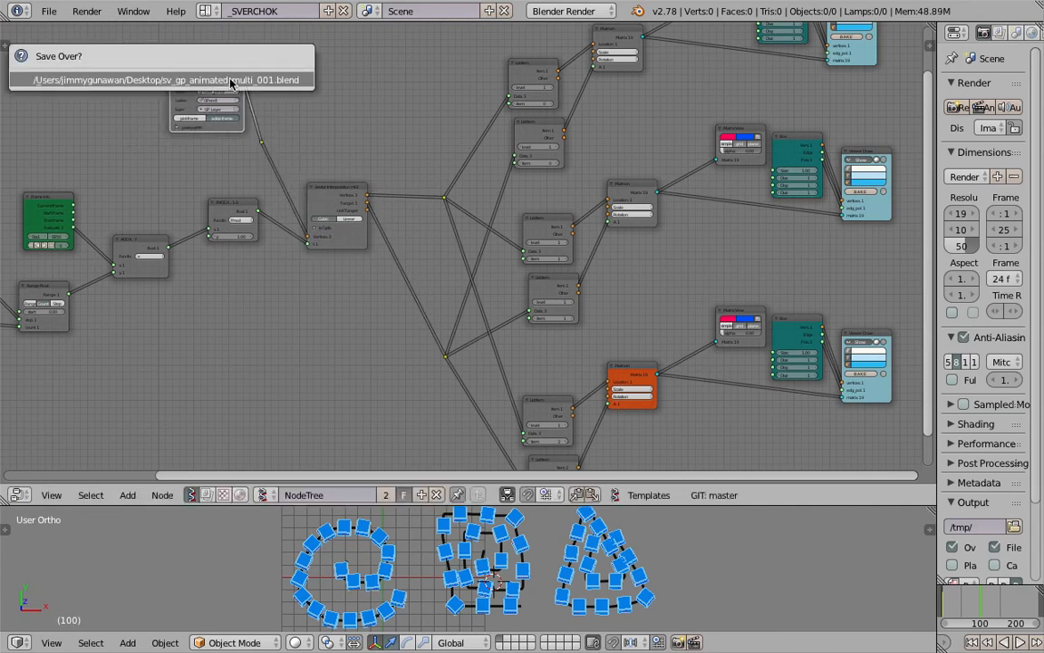
# Add another reroute on each Vector Interpolation output link and move the points roughly level with the existing Vertices and Target reroutes
pyautogui.rightClick(443, 195)
pyautogui.press('g')
pyautogui.click(435, 170)
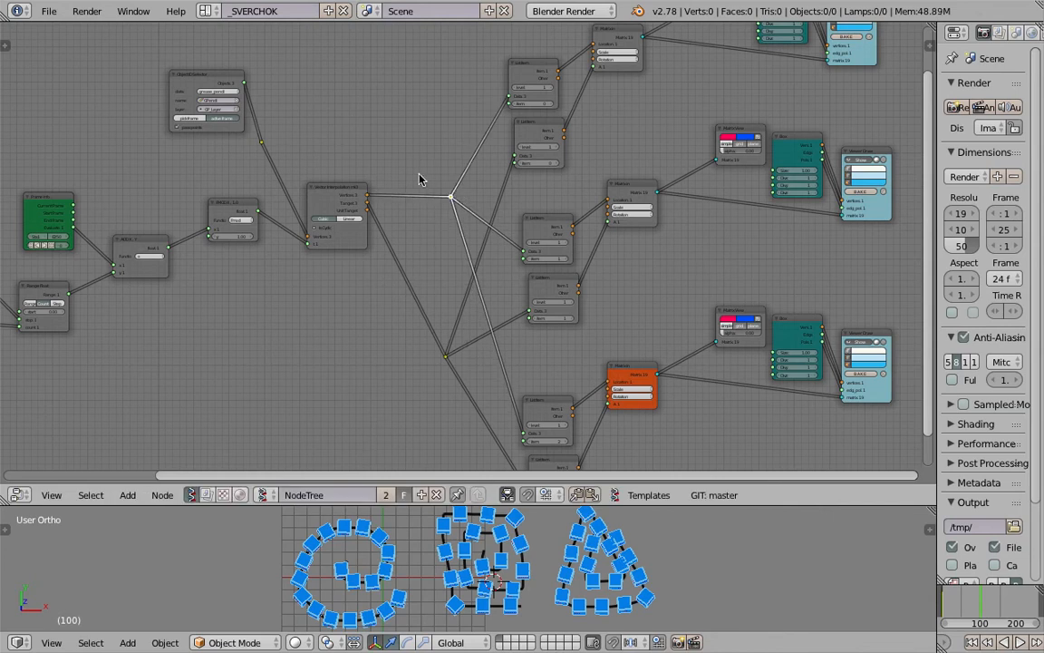
pyautogui.keyDown('shift'); pyautogui.moveTo(413, 275); pyautogui.dragTo(414, 301, button='right'); pyautogui.keyUp('shift')
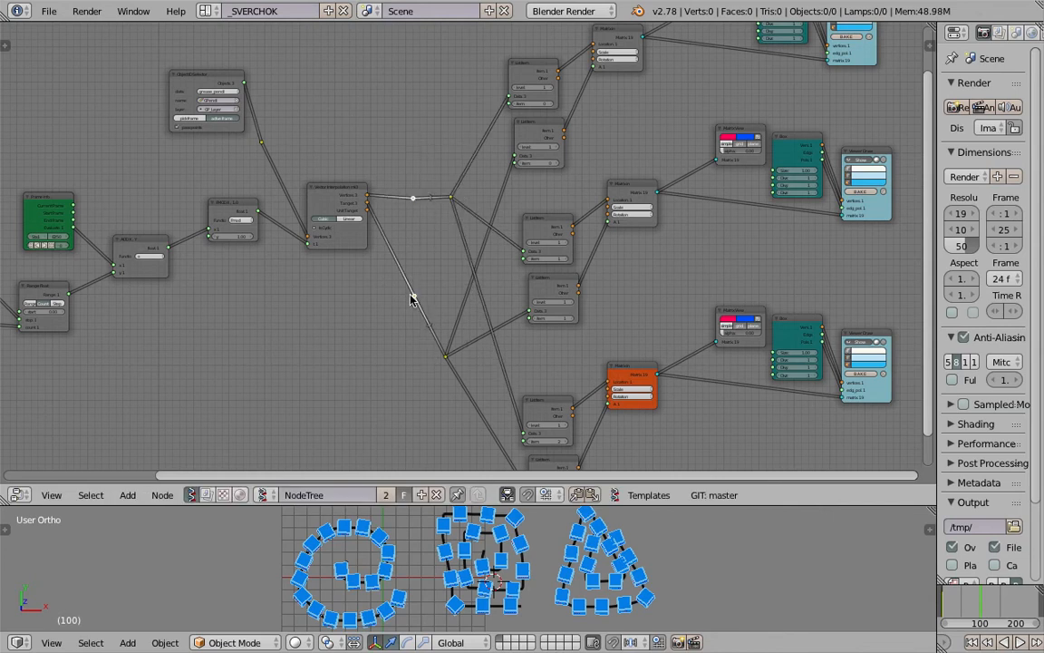
pyautogui.press('g')
pyautogui.click(404, 357)
pyautogui.rightClick(414, 199)
pyautogui.press('g')
pyautogui.click(390, 196)
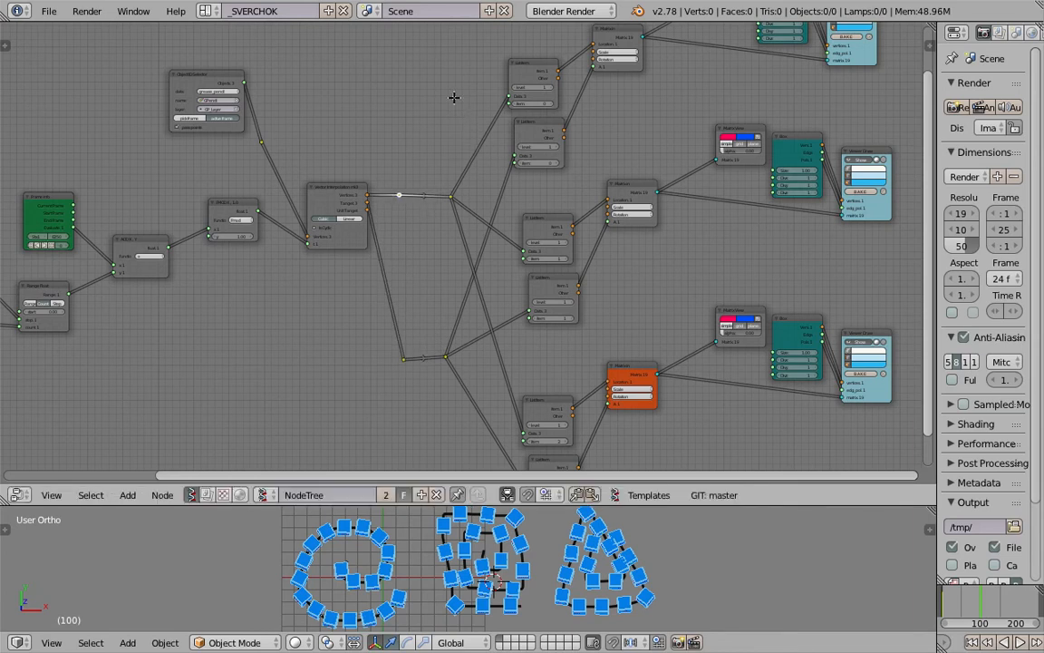
# Insert a further reroute pair on the links fanning out to the List Item nodes, and align each with its incoming link
pyautogui.keyDown('shift'); pyautogui.moveTo(464, 432); pyautogui.dragTo(464, 432, button='right'); pyautogui.keyUp('shift')
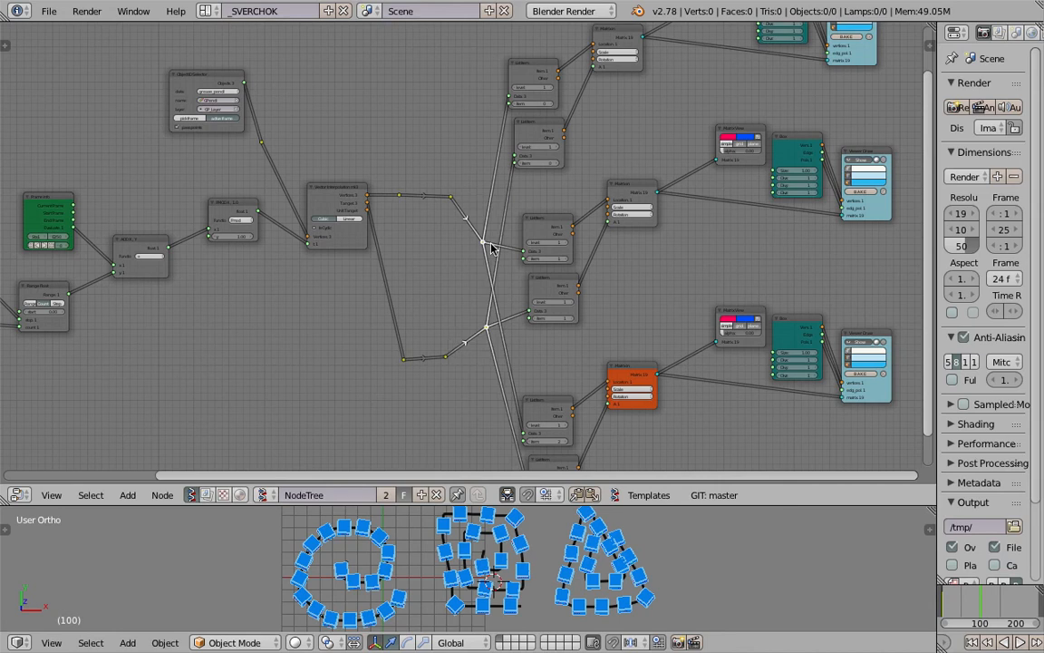
pyautogui.press('g')
pyautogui.click(490, 253)
pyautogui.rightClick(486, 328)
pyautogui.press('g')
pyautogui.click(485, 364)
# Set the face colour of the middle branch's Viewer Draw node to green
pyautogui.scroll(-4, 544, 299)
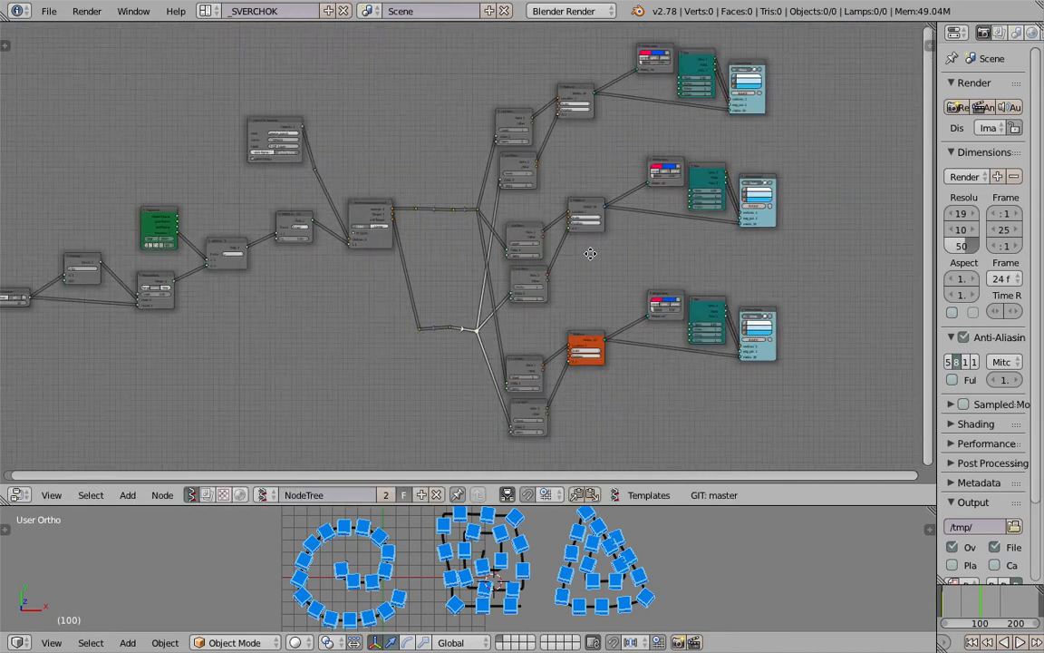
pyautogui.moveTo(588, 250); pyautogui.dragTo(624, 211, button='middle')
pyautogui.moveTo(770, 227); pyautogui.dragTo(473, 269, button='middle')
pyautogui.scroll(4, 474, 269)
pyautogui.moveTo(511, 172); pyautogui.dragTo(516, 182, button='middle')
pyautogui.scroll(1, 517, 184)
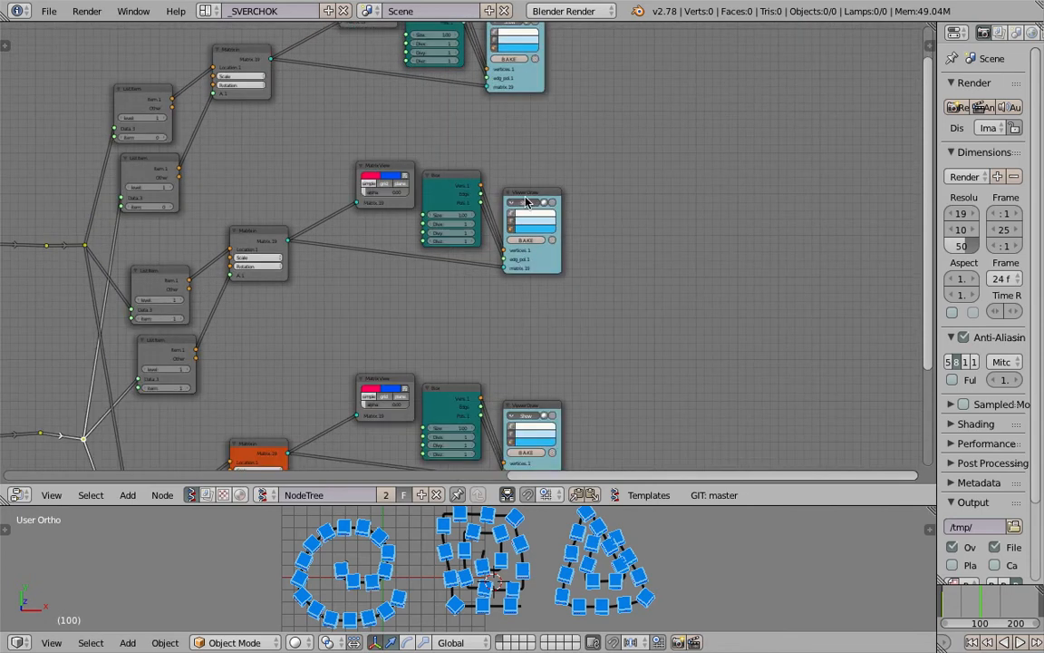
pyautogui.click(531, 232)
# Set the face colour of the lowest branch's Viewer Draw node to pink
pyautogui.moveTo(547, 143); pyautogui.dragTo(526, 141)
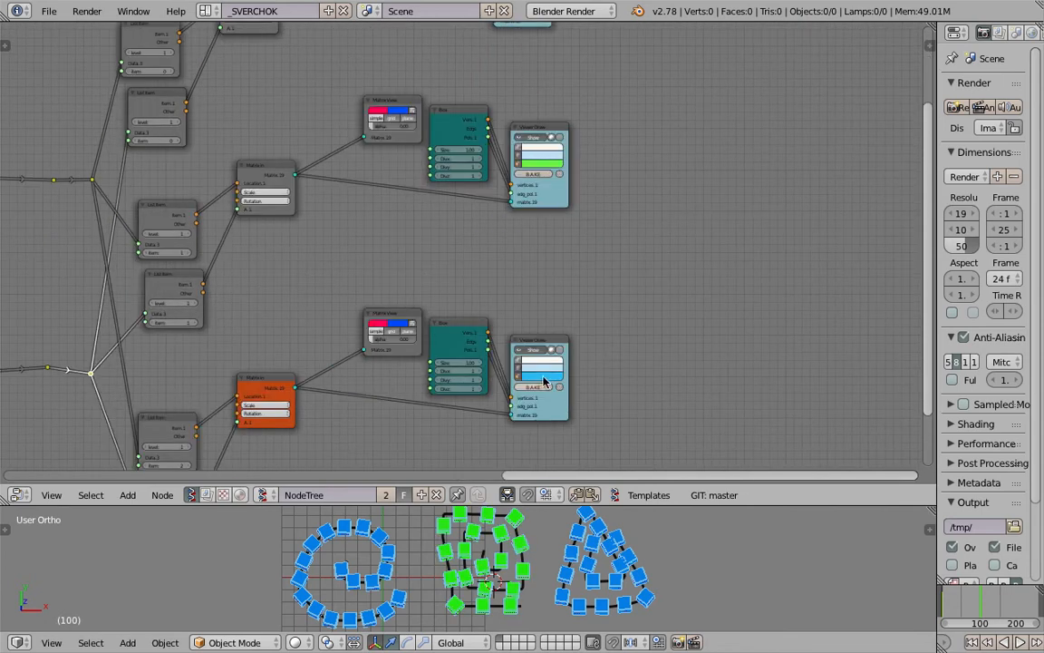
pyautogui.click(545, 382)
pyautogui.click(564, 311)
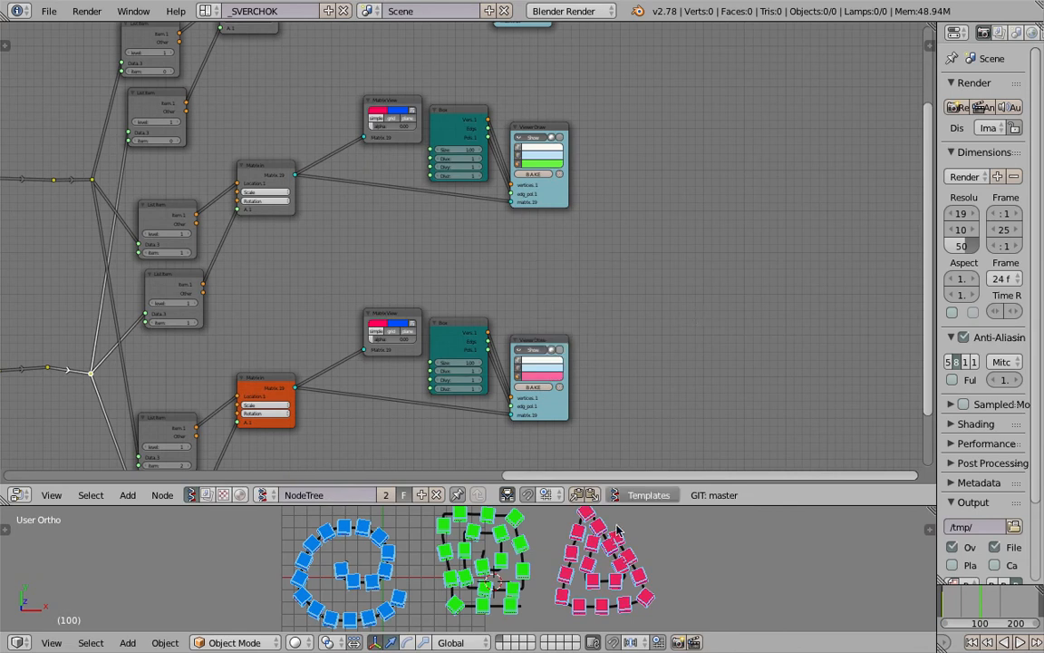
# Enlarge the 3D view and play the animation of the boxes along all three strokes
pyautogui.keyDown('shift'); pyautogui.moveTo(634, 517); pyautogui.dragTo(636, 498, button='middle'); pyautogui.keyUp('shift')
pyautogui.moveTo(656, 504); pyautogui.dragTo(676, 375)
pyautogui.moveTo(638, 481); pyautogui.dragTo(720, 437, button='middle')
pyautogui.scroll(2, 663, 488)
pyautogui.scroll(-2, 709, 481)
pyautogui.hotkey('alt', 'a')
pyautogui.click(754, 461)
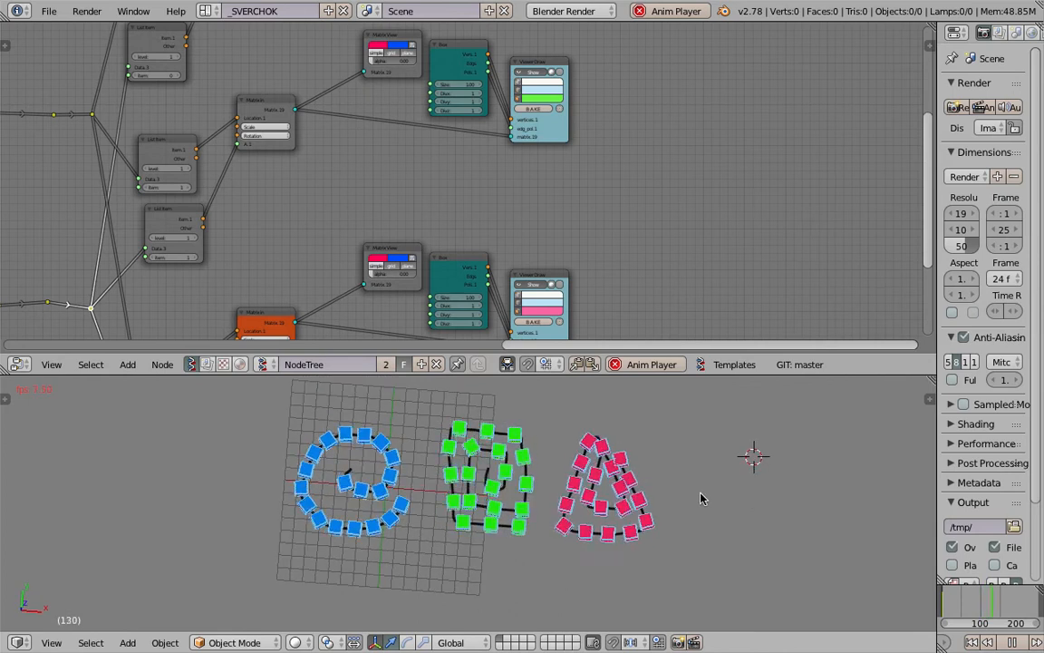
# Stop the playback and set the A Number node's integer to 23
pyautogui.press('Escape')
pyautogui.hscroll(-6, 312, 158)
pyautogui.hscroll(-10, 313, 158)
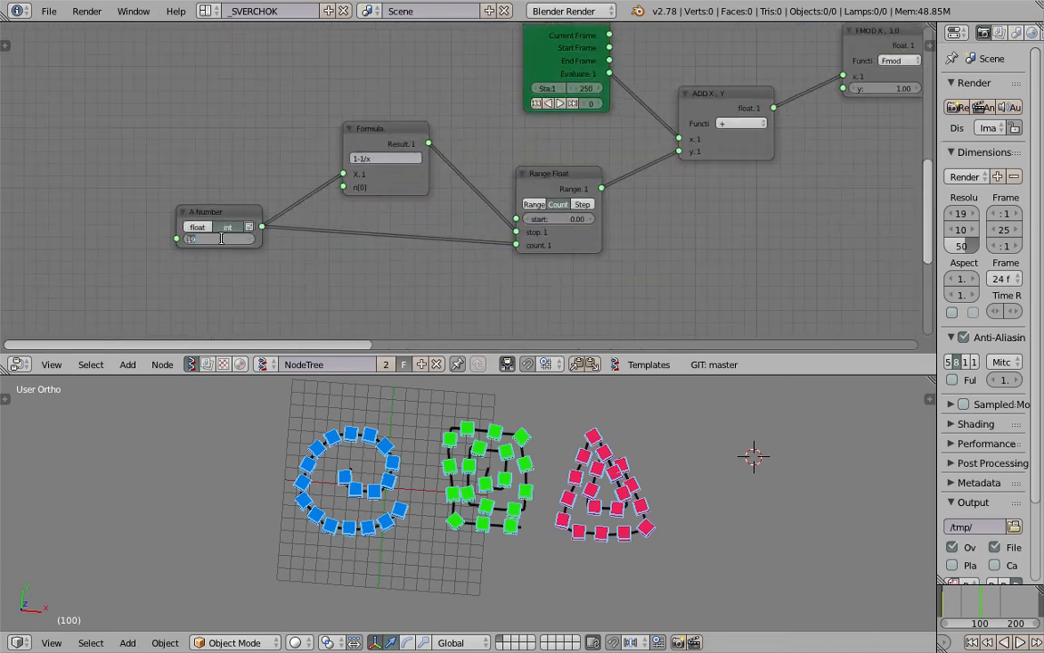
pyautogui.press('Return')
pyautogui.moveTo(217, 239)
pyautogui.mouseDown()
pyautogui.moveTo(272, 238)
pyautogui.moveTo(231, 244)
pyautogui.mouseUp()
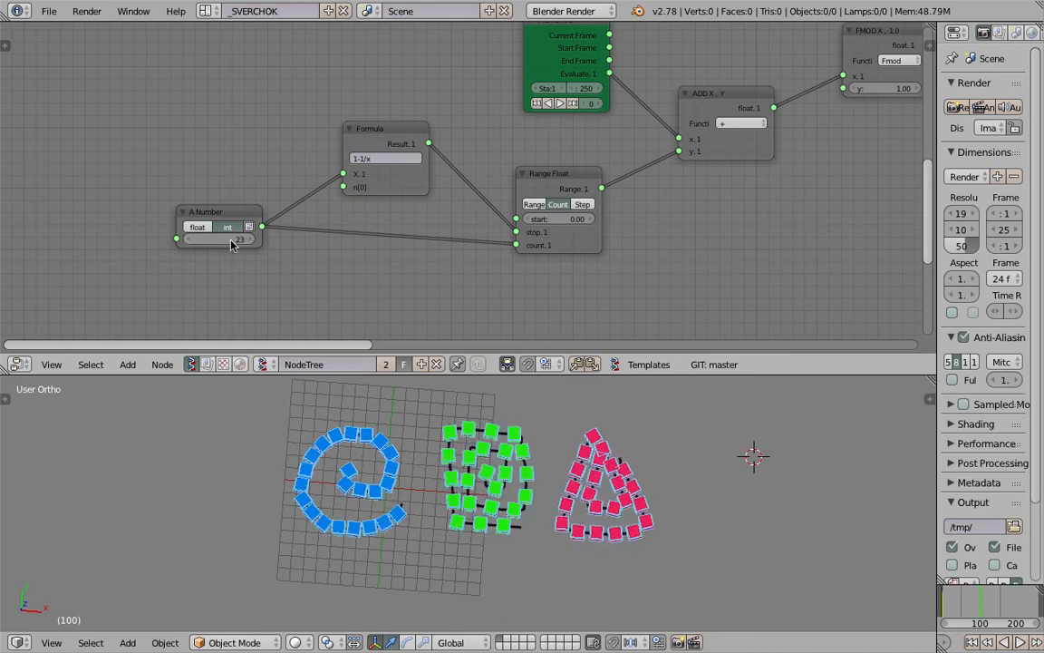
pyautogui.scroll(1, 505, 508)
pyautogui.moveTo(505, 507); pyautogui.dragTo(544, 440, button='middle')
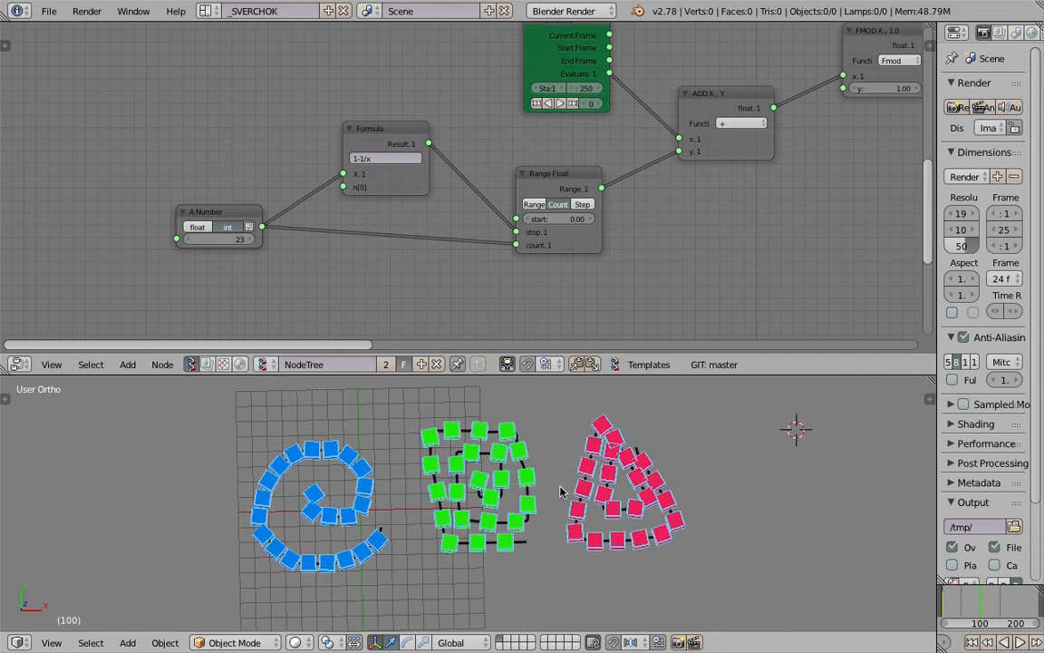
# Move the A Number node farther from the Formula node and save the file
pyautogui.moveTo(219, 217); pyautogui.dragTo(86, 221)
pyautogui.moveTo(246, 209); pyautogui.dragTo(350, 196, button='middle')
pyautogui.hotkey('ctrl', 's')
pyautogui.click(350, 194)
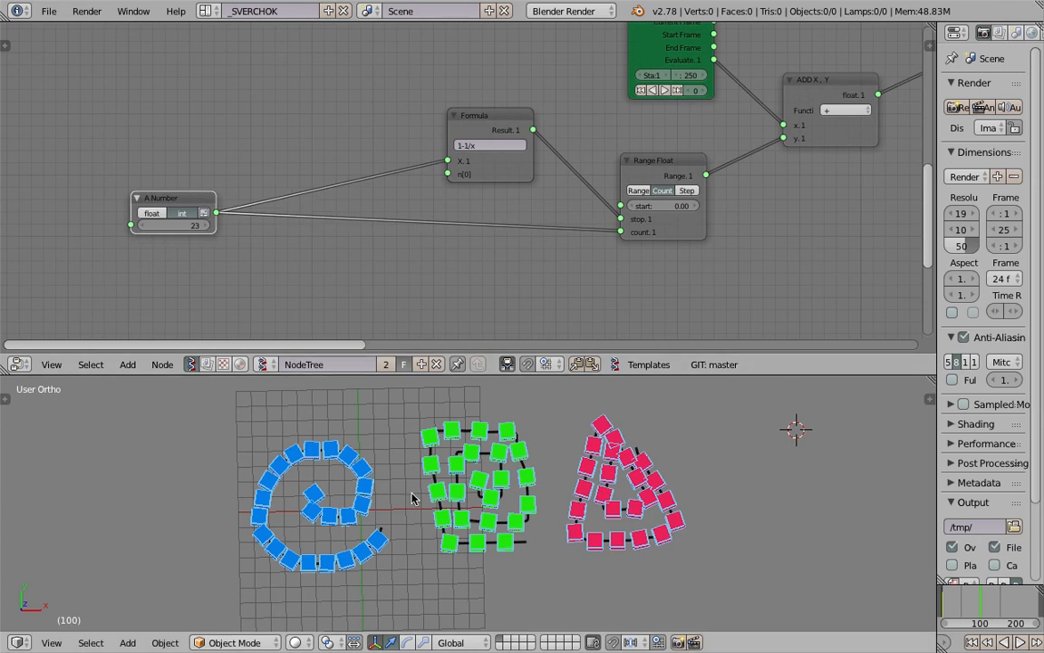
# Insert a shared reroute on the A Number node's links to Formula and Range Float, and reposition A Number
pyautogui.moveTo(566, 511); pyautogui.dragTo(577, 507, button='middle')
pyautogui.moveTo(330, 197); pyautogui.dragTo(347, 191, button='middle')
pyautogui.keyDown('shift'); pyautogui.moveTo(340, 204); pyautogui.dragTo(338, 241); pyautogui.keyUp('shift')
pyautogui.moveTo(258, 230); pyautogui.dragTo(335, 185, button='middle')
pyautogui.moveTo(265, 155); pyautogui.dragTo(219, 160)
# Add a List Input node below A Number with a list length of 3 and set each integer to 3
pyautogui.hotkey('shift', 'a')
pyautogui.click(306, 226)
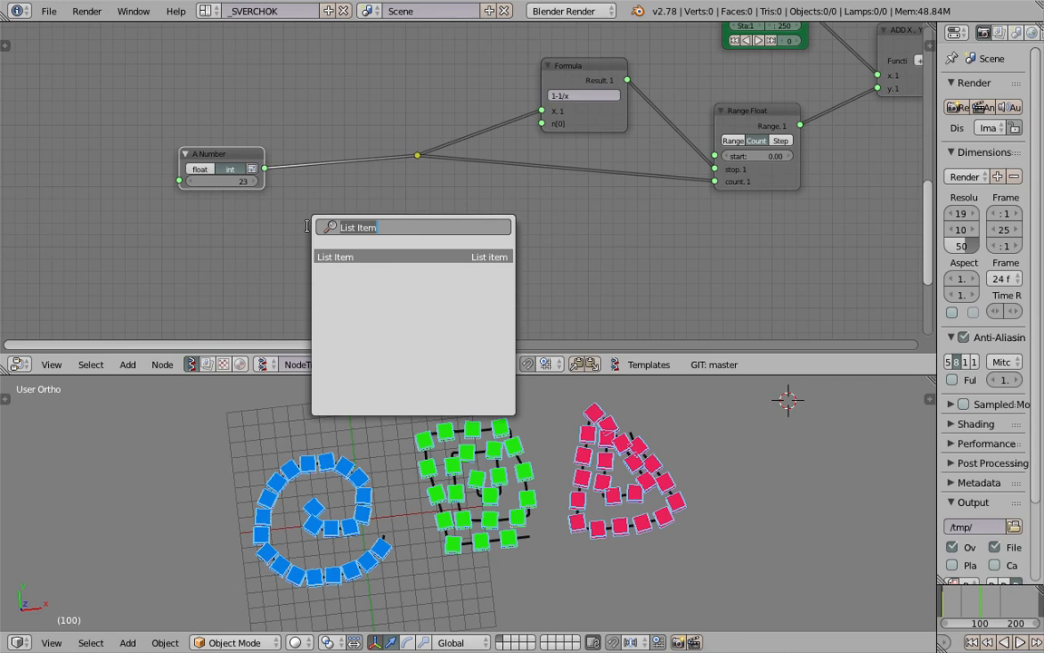
pyautogui.write('list i')
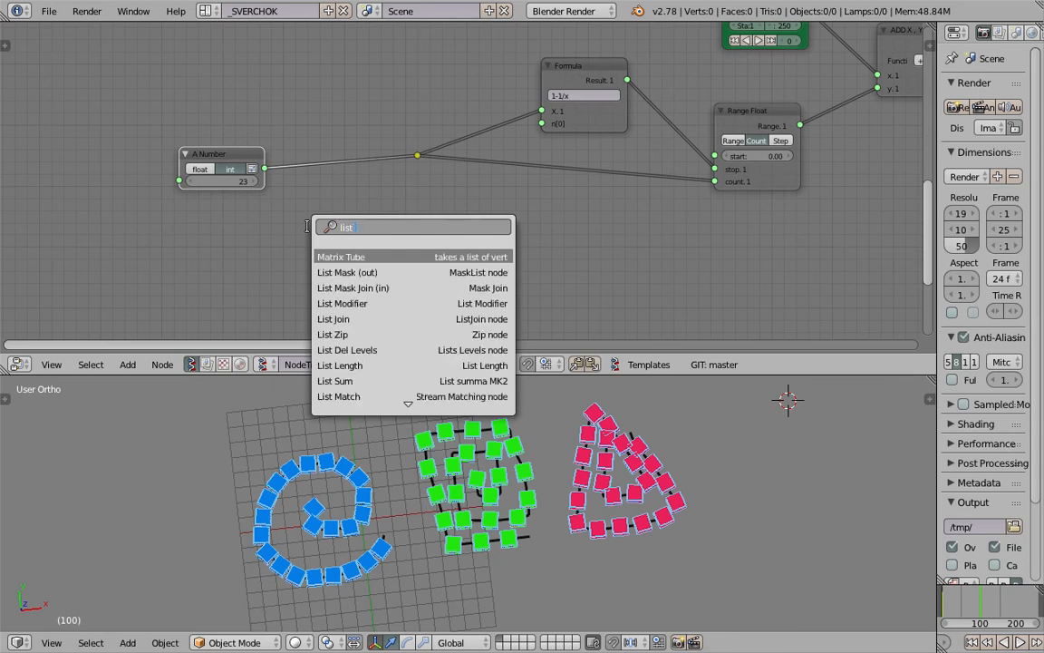
pyautogui.press('Down')
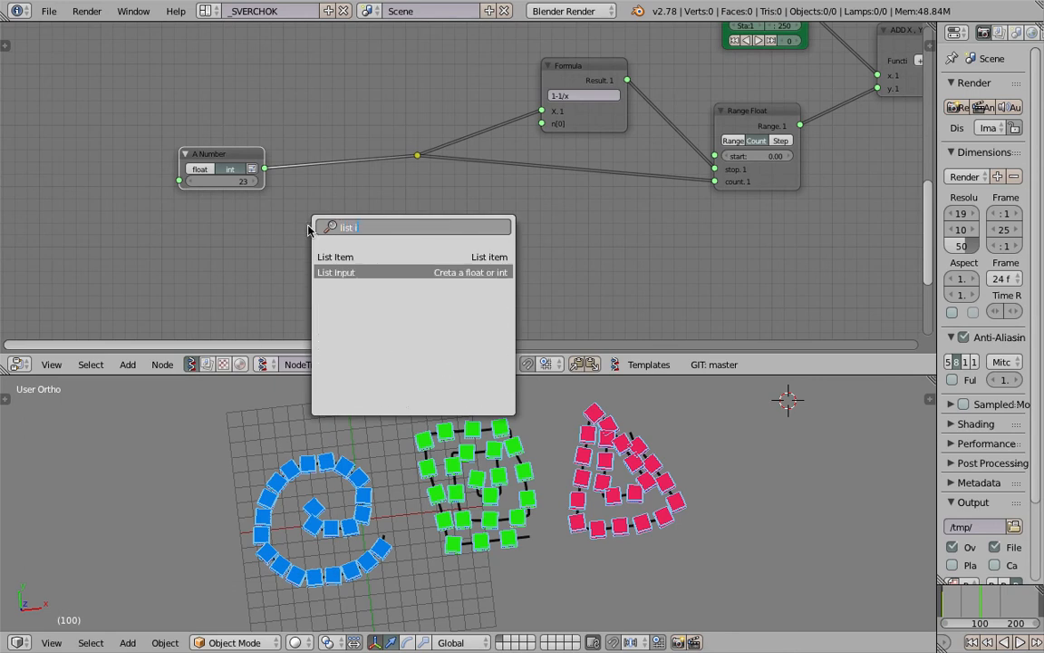
pyautogui.press('Return')
pyautogui.click(313, 223)
pyautogui.click(358, 248)
pyautogui.click(359, 248)
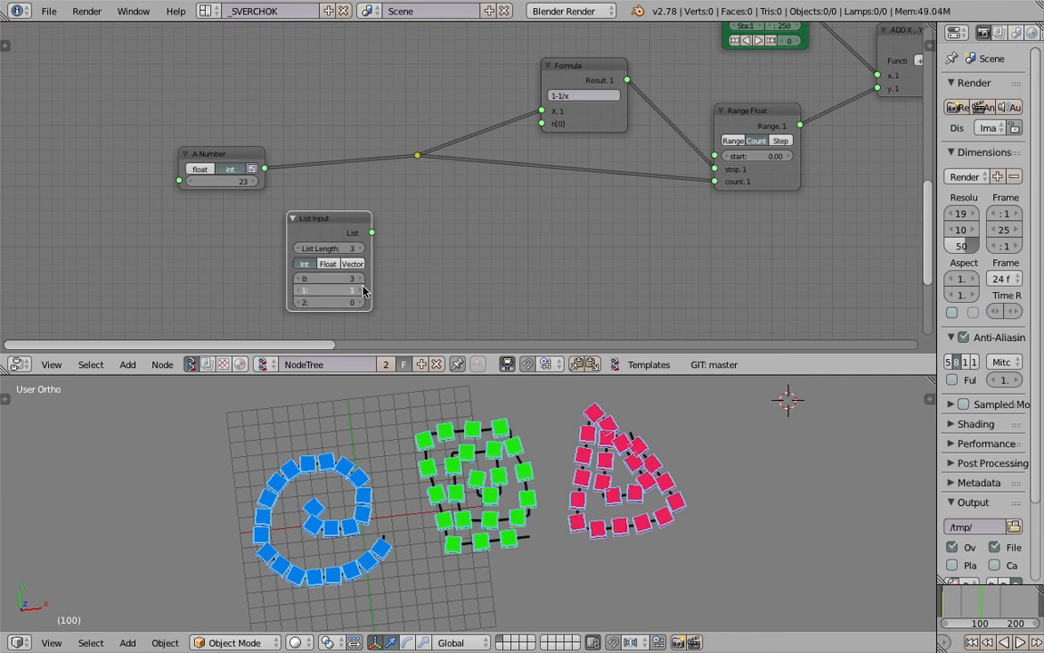
# Link the List Input node's output to the reroute in place of A Number, and give each stroke a different list value
pyautogui.moveTo(371, 232); pyautogui.dragTo(382, 228)
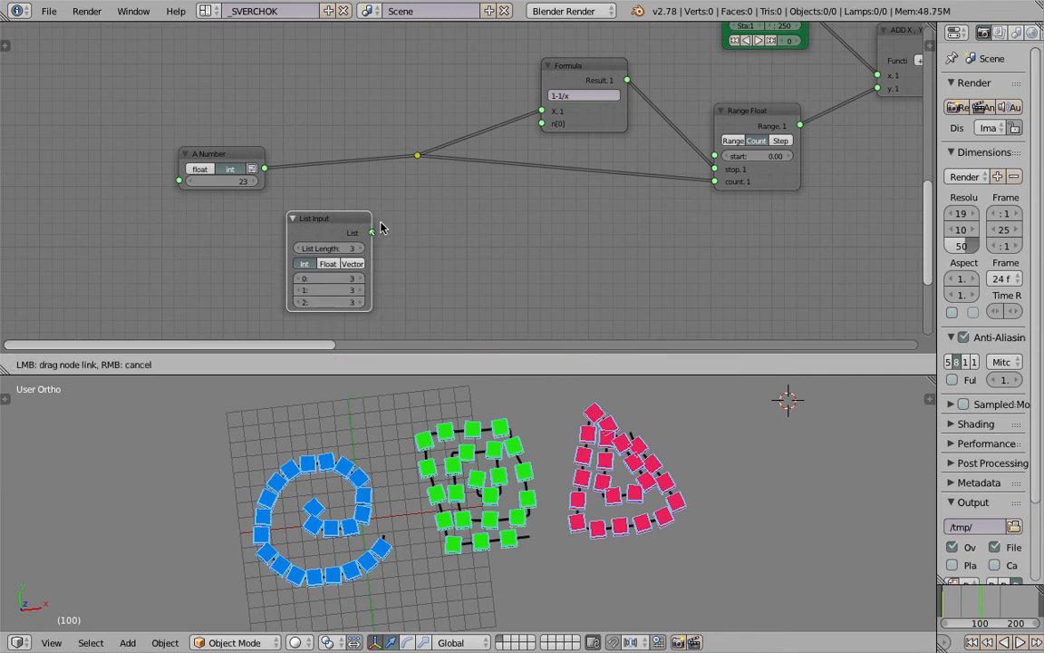
pyautogui.moveTo(405, 164); pyautogui.dragTo(417, 155)
pyautogui.moveTo(346, 270); pyautogui.dragTo(363, 223)
pyautogui.scroll(-2, 638, 487)
pyautogui.moveTo(638, 487); pyautogui.dragTo(611, 481, button='middle')
pyautogui.scroll(-4, 645, 303)
# Spread out the middle branch by moving its Viewer Draw and Box nodes away from the Matrix View node
pyautogui.moveTo(752, 256); pyautogui.dragTo(535, 196, button='middle')
pyautogui.moveTo(790, 166)
pyautogui.mouseDown(button='middle')
pyautogui.moveTo(272, 363)
pyautogui.moveTo(127, 398)
pyautogui.mouseUp(button='middle')
pyautogui.moveTo(541, 169); pyautogui.dragTo(295, 150, button='middle')
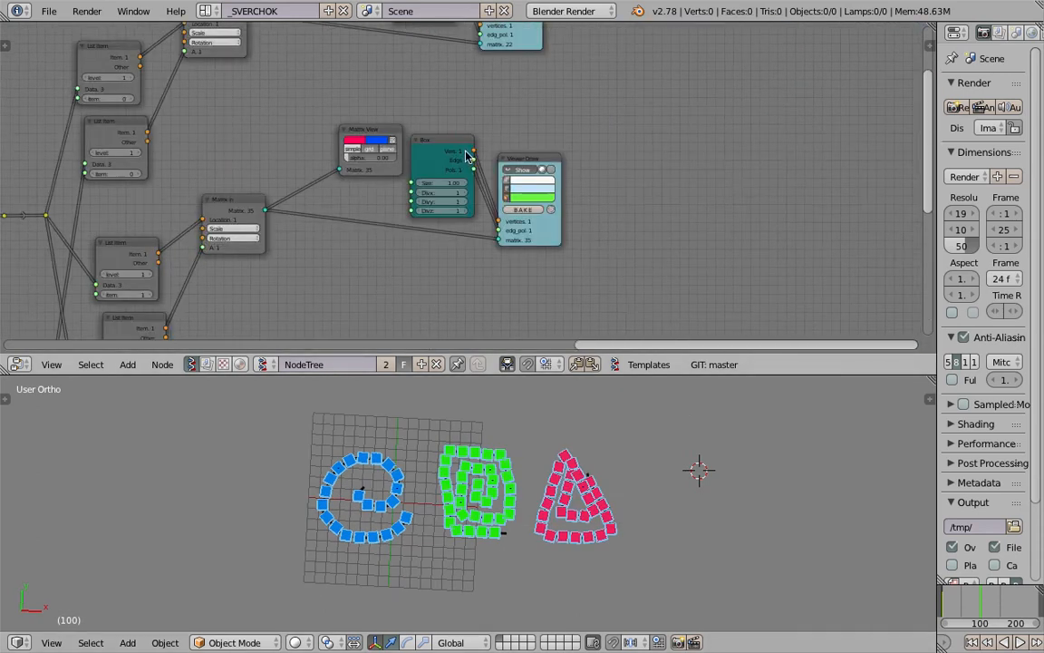
pyautogui.scroll(3, 508, 160)
pyautogui.moveTo(567, 153); pyautogui.dragTo(667, 164)
pyautogui.moveTo(449, 128)
pyautogui.mouseDown()
pyautogui.moveTo(499, 113)
pyautogui.moveTo(508, 124)
pyautogui.mouseUp()
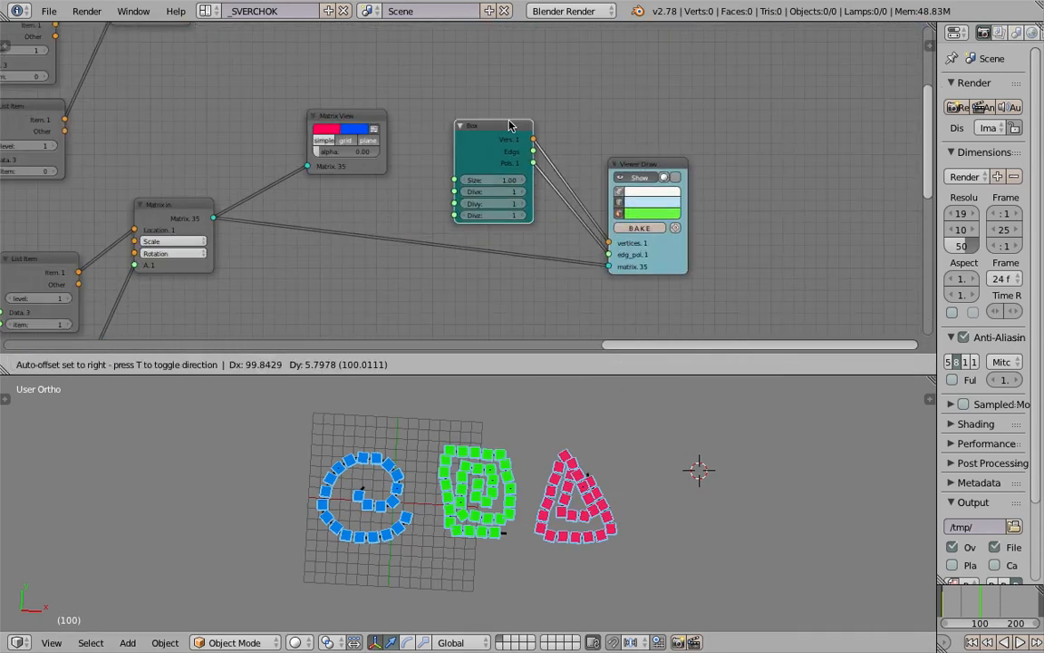
pyautogui.moveTo(502, 130); pyautogui.dragTo(484, 161, button='middle')
# Replace the middle branch's Box node with an IcoSphere node that has 1 subdivision
pyautogui.scroll(4, 484, 162)
pyautogui.press('x')
pyautogui.hotkey('shift', 'a')
pyautogui.click(480, 161)
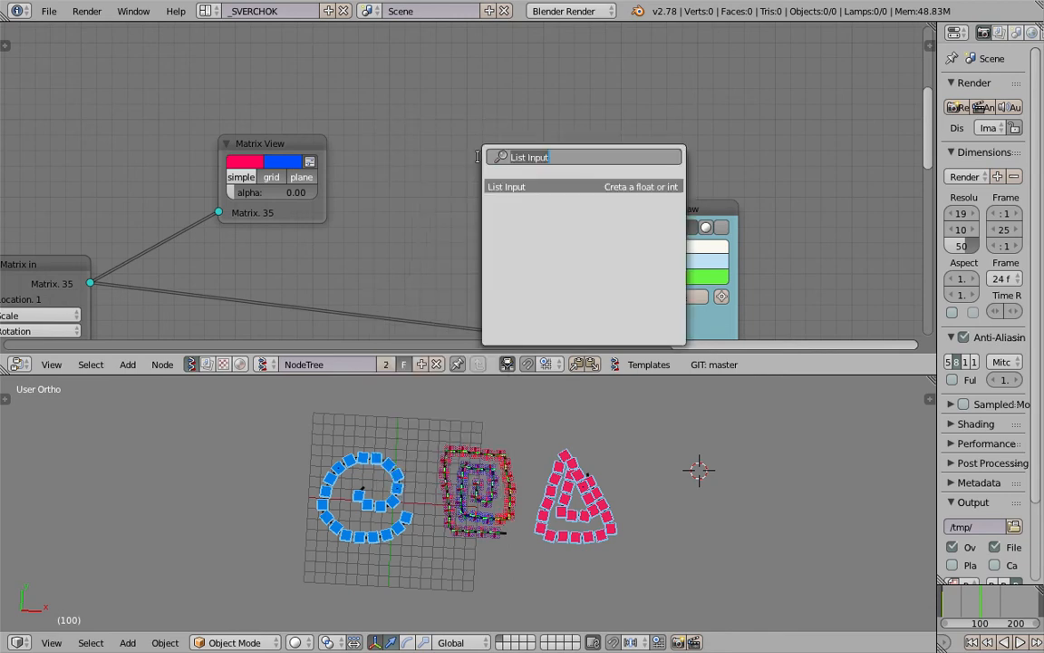
pyautogui.write('ico')
pyautogui.press('Return')
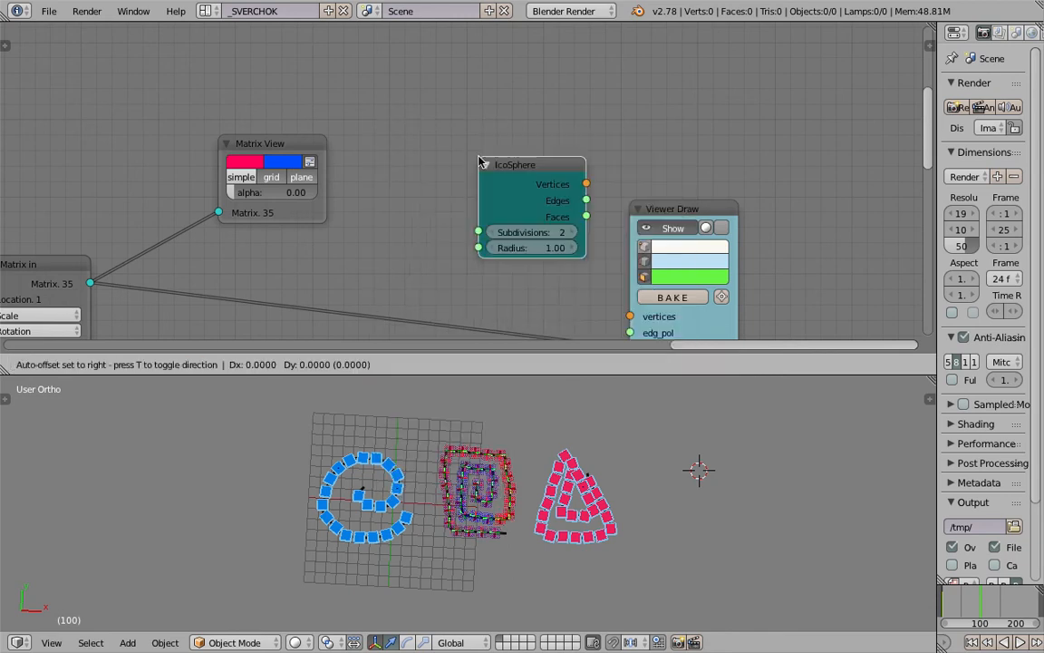
pyautogui.click(464, 202)
pyautogui.click(473, 227)
# Link the IcoSphere node's Vertices and Faces to the vertices and edg_pol inputs of the middle Viewer Draw node
pyautogui.moveTo(549, 174); pyautogui.dragTo(526, 136, button='middle')
pyautogui.moveTo(547, 141); pyautogui.dragTo(608, 278)
pyautogui.moveTo(547, 172); pyautogui.dragTo(599, 292)
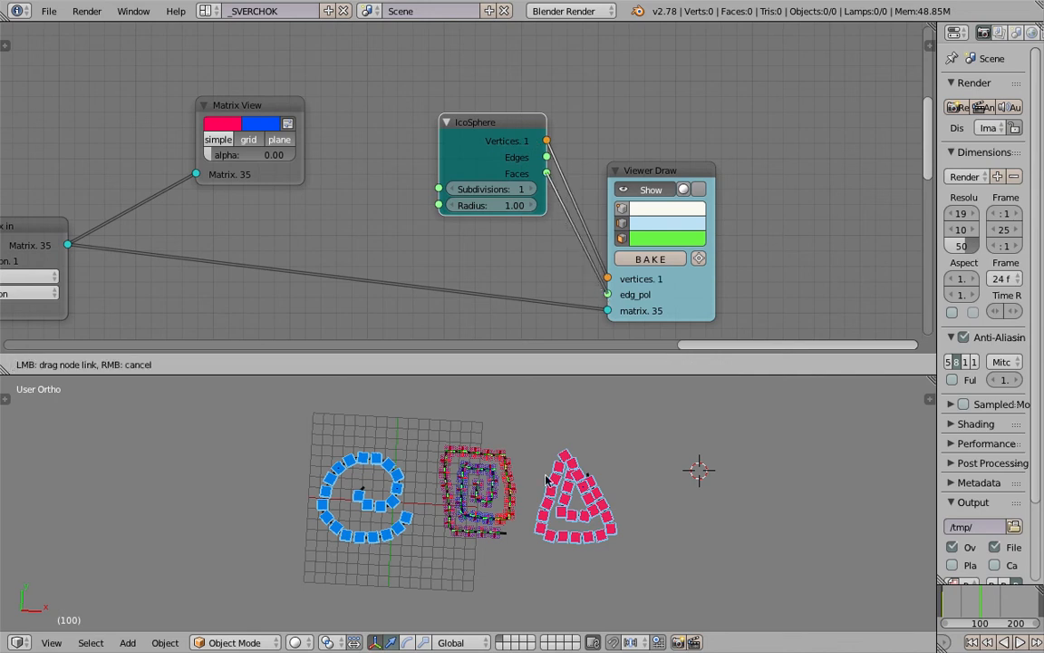
# Set the IcoSphere node's radius to 0.55
pyautogui.scroll(5, 462, 491)
pyautogui.scroll(-1, 472, 493)
pyautogui.moveTo(514, 215); pyautogui.dragTo(505, 207, button='middle')
pyautogui.moveTo(490, 196); pyautogui.dragTo(450, 196)
# Try shaded drawing in the middle branch's Viewer Draw node
pyautogui.click(696, 185)
pyautogui.moveTo(659, 468); pyautogui.dragTo(647, 413, button='middle')
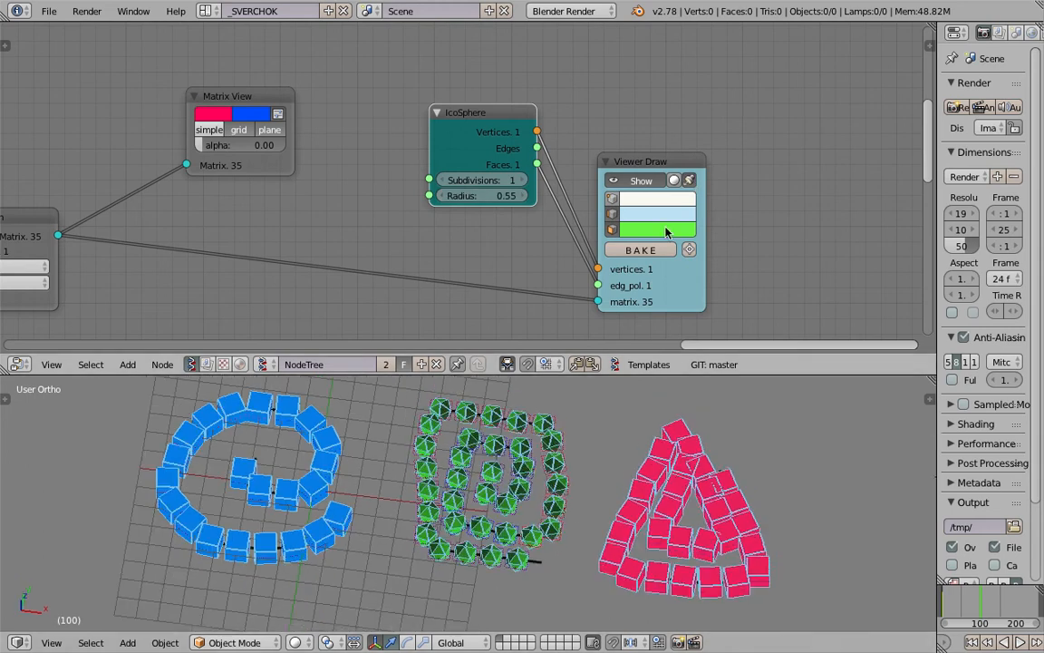
pyautogui.click(690, 186)
# Save the file with the icospheres in place along the middle stroke
pyautogui.hotkey('ctrl', 's')
pyautogui.moveTo(771, 250); pyautogui.dragTo(746, 163, button='middle')
pyautogui.click(746, 271)
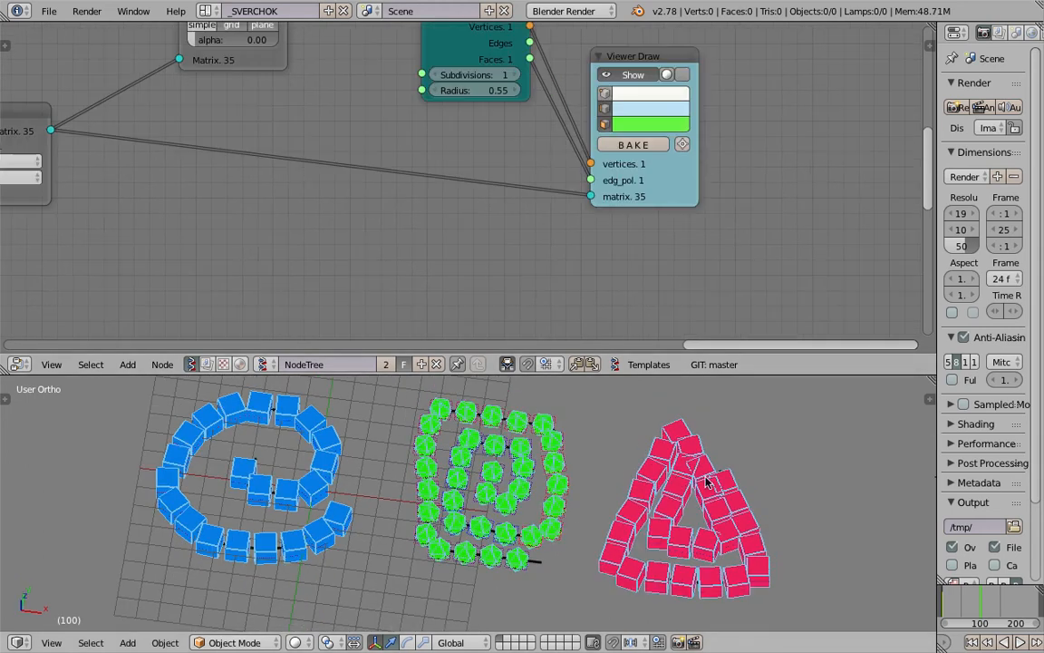
pyautogui.moveTo(708, 482); pyautogui.dragTo(711, 482, button='middle')
pyautogui.hotkey('ctrl', 's')
pyautogui.click(710, 482)
# Spread out the lowest branch's Matrix View, Box and Viewer Draw nodes to make room between them
pyautogui.moveTo(588, 269); pyautogui.dragTo(585, 167, button='middle')
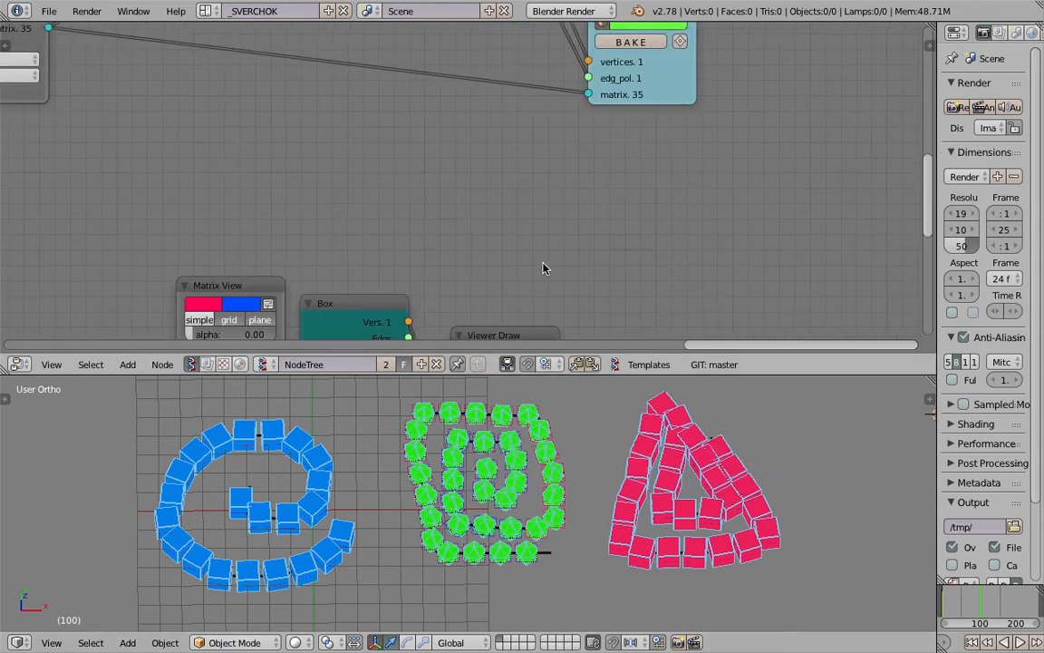
pyautogui.moveTo(417, 304); pyautogui.dragTo(510, 143, button='middle')
pyautogui.moveTo(461, 144); pyautogui.dragTo(477, 125)
pyautogui.moveTo(596, 177); pyautogui.dragTo(631, 182)
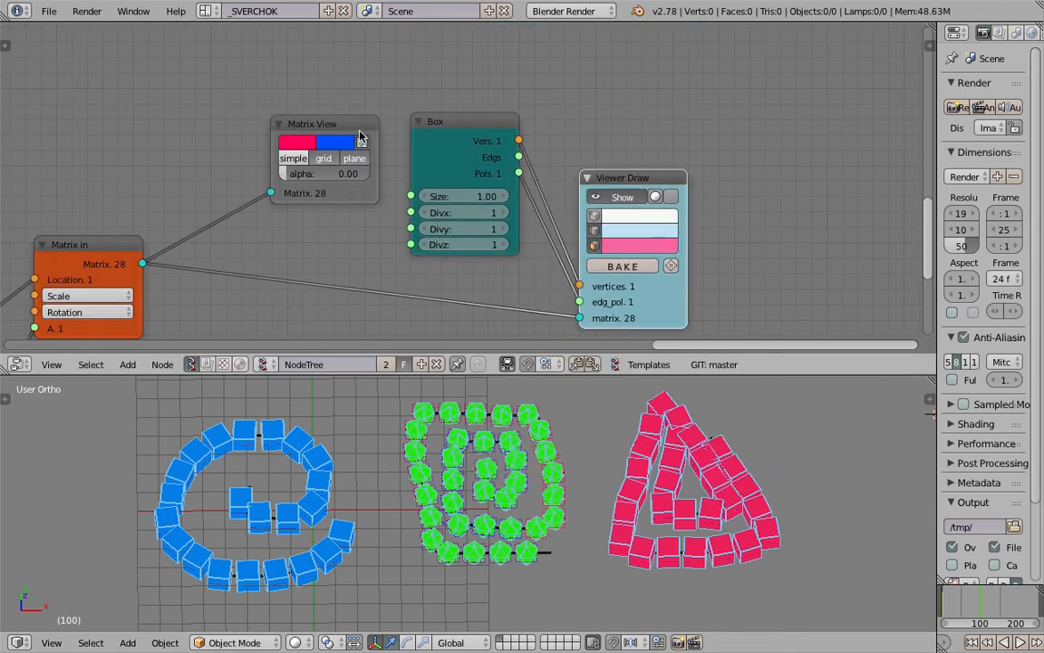
pyautogui.moveTo(355, 129); pyautogui.dragTo(305, 116)
# Replace the lowest branch's Box node with a Ring node placed above the link to Viewer Draw
pyautogui.click(466, 125)
pyautogui.press('x')
pyautogui.hotkey('alt', 'space')
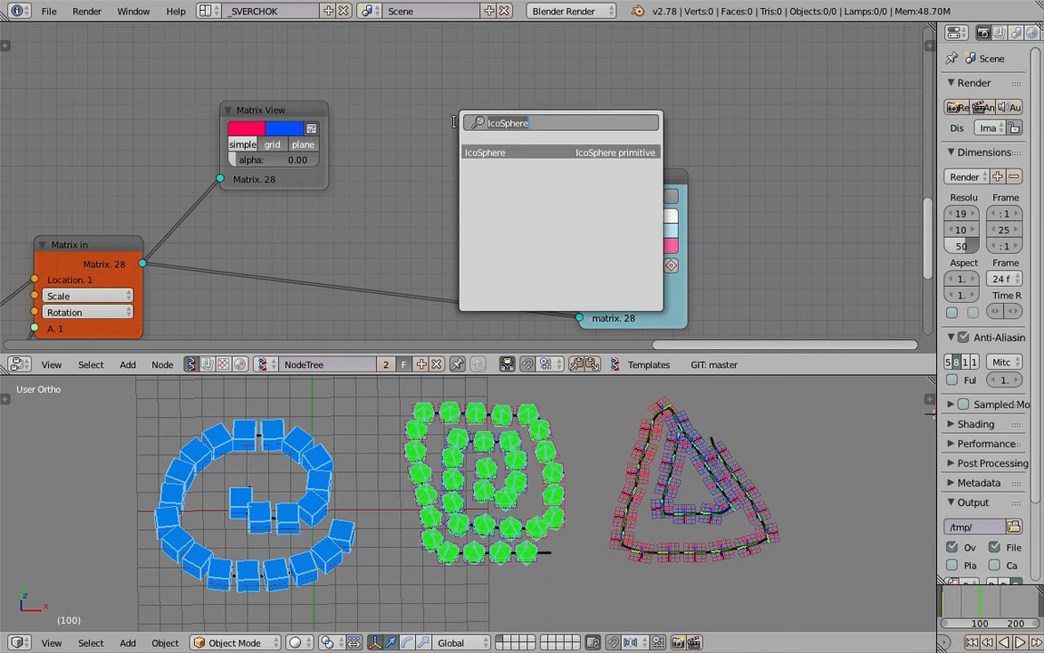
pyautogui.write('cir')
pyautogui.write('ring')
pyautogui.press('Down')
pyautogui.press('Up')
pyautogui.press('Return')
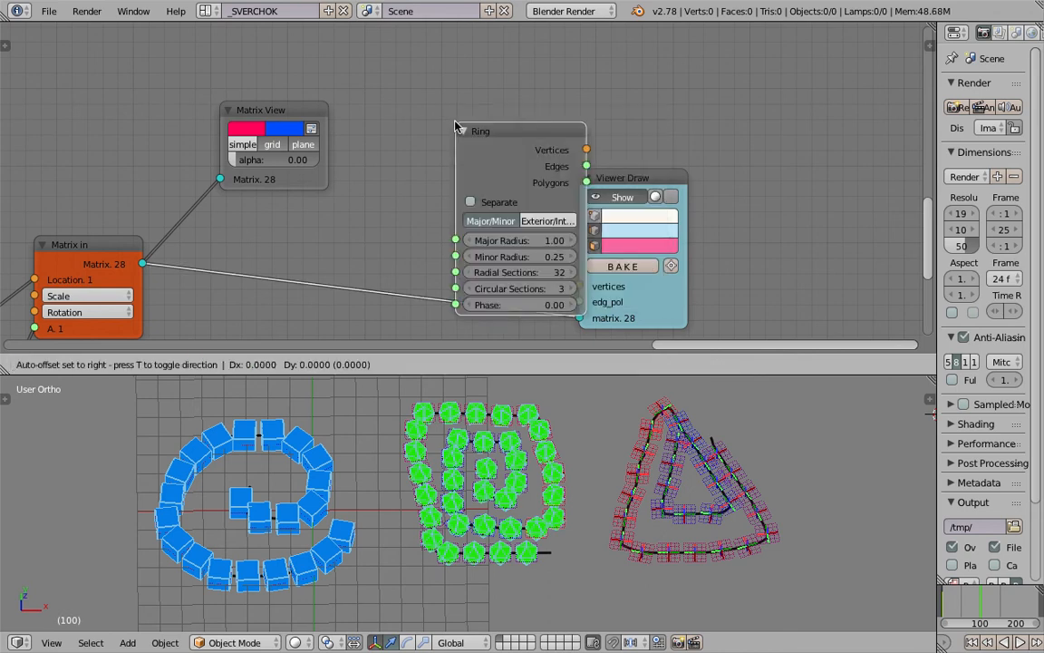
pyautogui.click(390, 56)
# Link the Ring node's Vertices and Polygons to the vertices and edg_pol inputs of the lowest Viewer Draw node
pyautogui.moveTo(517, 80); pyautogui.dragTo(583, 214)
pyautogui.moveTo(580, 284); pyautogui.dragTo(580, 286)
pyautogui.moveTo(518, 95); pyautogui.dragTo(579, 302)
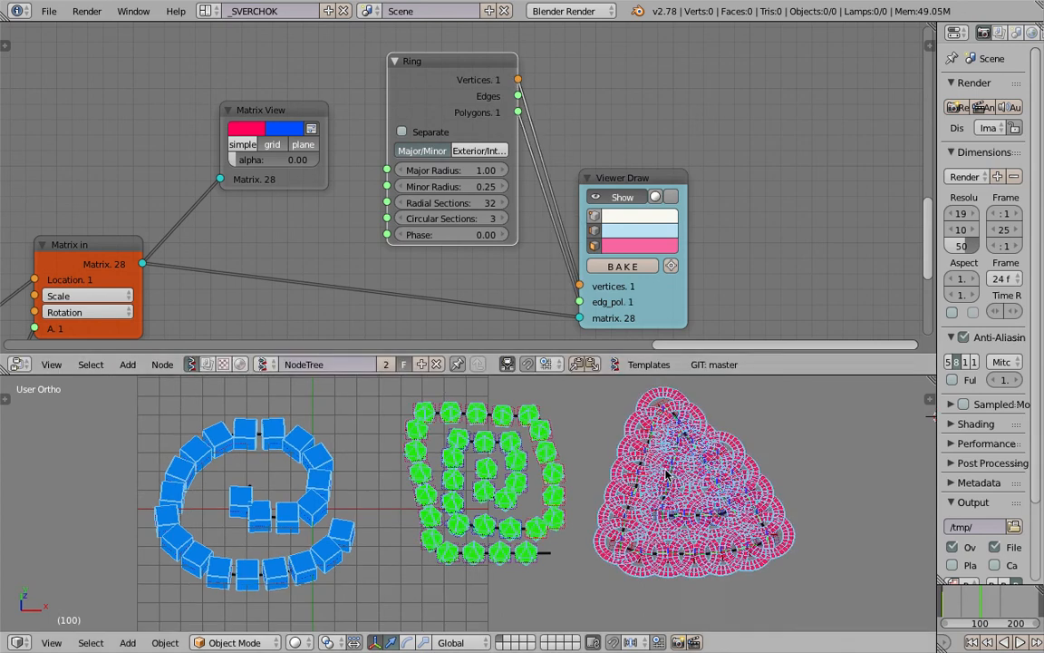
# Set the Ring node to 2 circular sections and 9 radial sections, and reduce its major radius
pyautogui.click(403, 220)
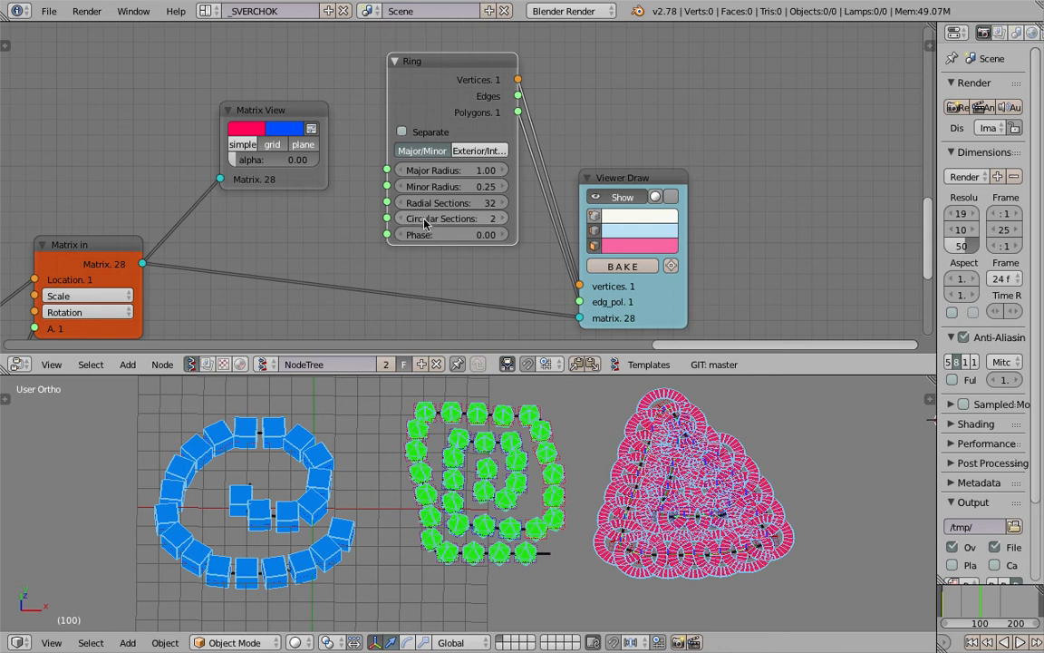
pyautogui.moveTo(456, 208); pyautogui.dragTo(428, 208)
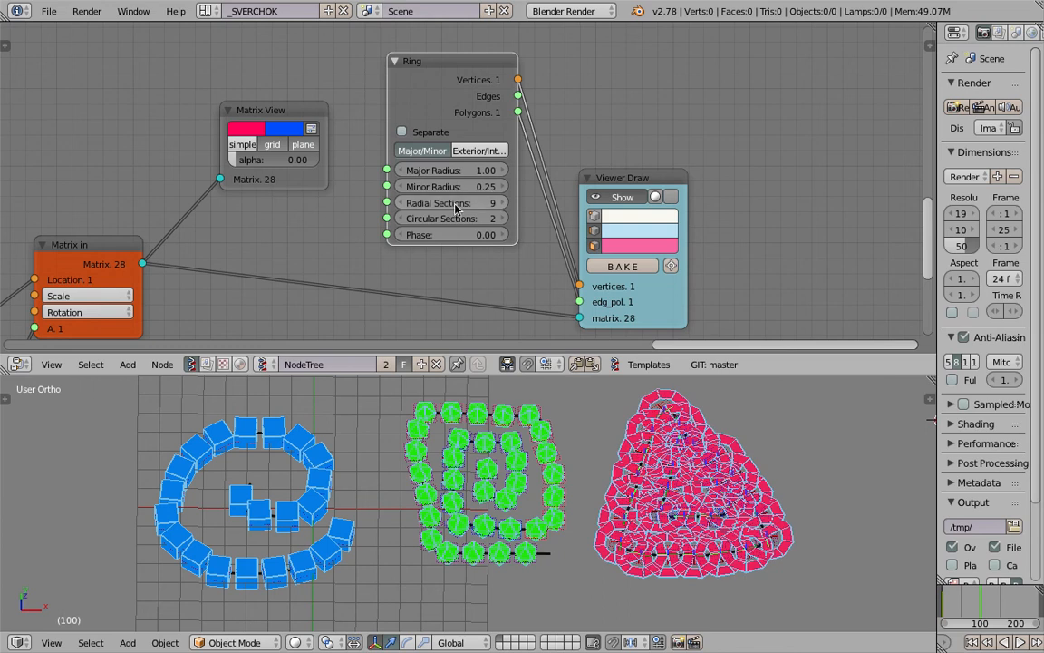
pyautogui.moveTo(471, 174); pyautogui.dragTo(437, 175)
# Switch the Ring node to Exterior/Interior mode with an exterior radius of 0.82 and interior radius of 0.46, and save the file
pyautogui.scroll(2, 481, 150)
pyautogui.click(481, 150)
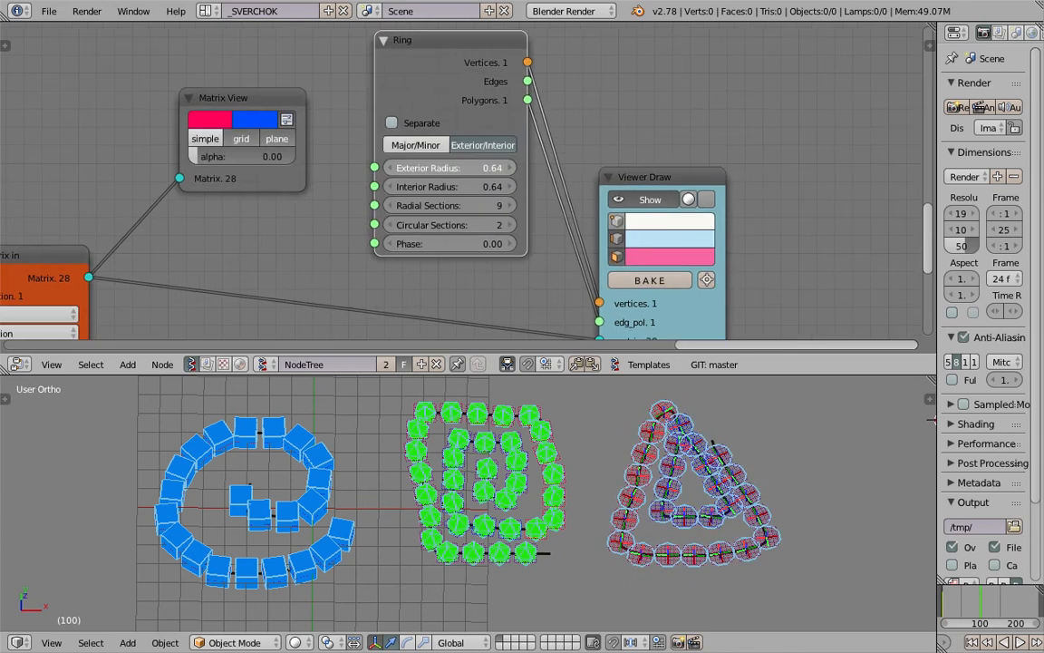
pyautogui.moveTo(487, 168); pyautogui.dragTo(464, 187)
pyautogui.moveTo(604, 426); pyautogui.dragTo(613, 476, button='middle')
pyautogui.hotkey('ctrl', 's')
pyautogui.click(614, 476)
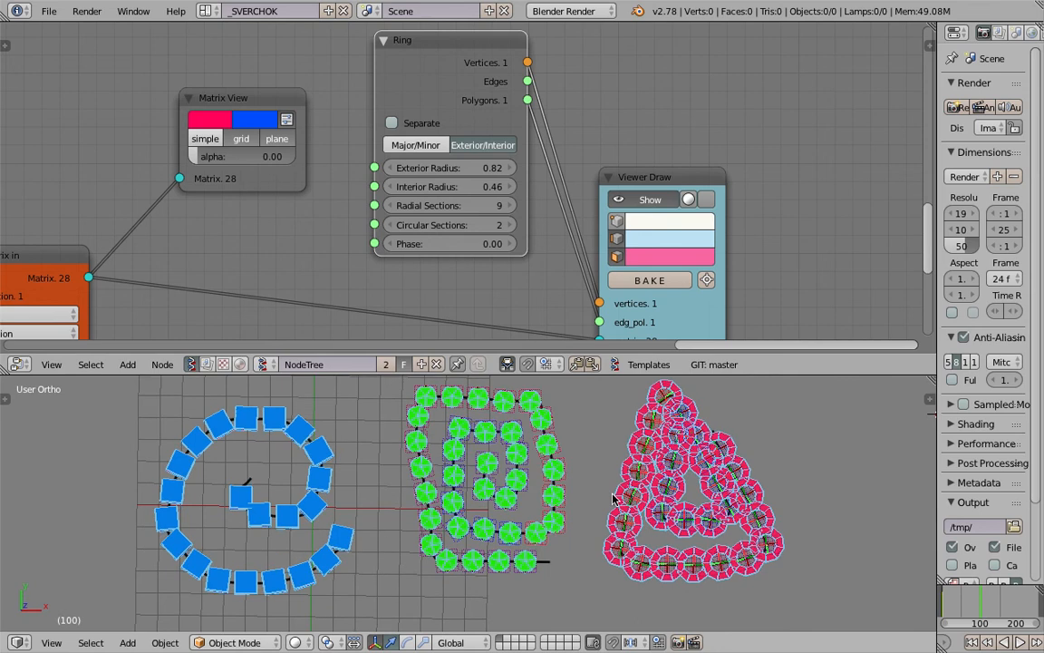
# Play the animation and view the boxes, icospheres and rings along the three strokes from several angles
pyautogui.moveTo(707, 281); pyautogui.dragTo(719, 224, button='middle')
pyautogui.hotkey('alt', 'a')
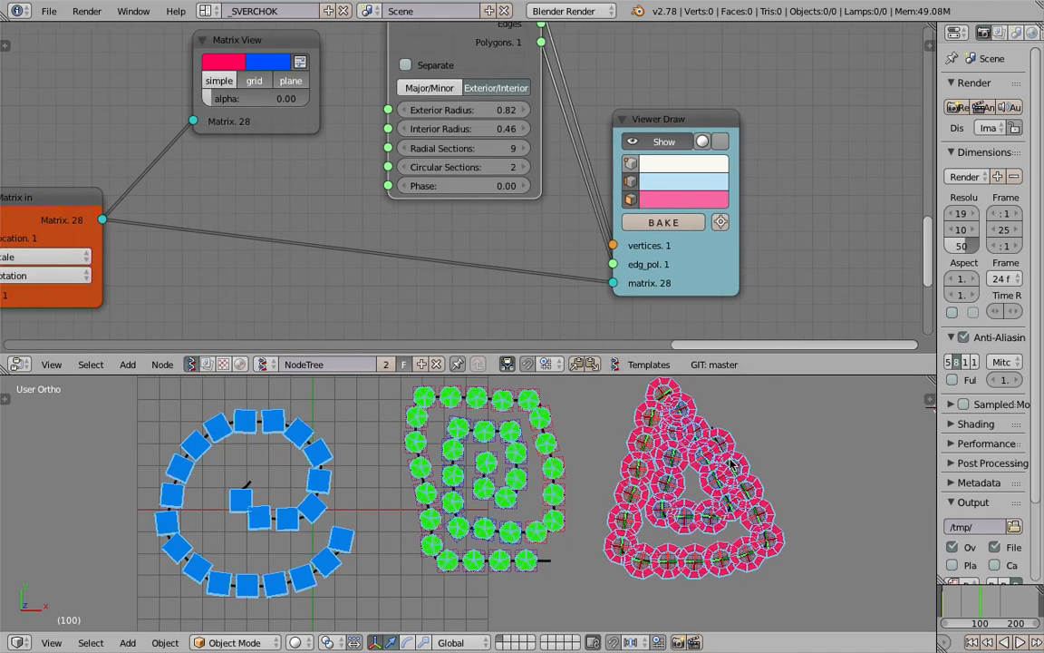
pyautogui.moveTo(592, 466)
pyautogui.mouseDown(button='middle')
pyautogui.moveTo(554, 478)
pyautogui.moveTo(591, 451)
pyautogui.mouseUp(button='middle')
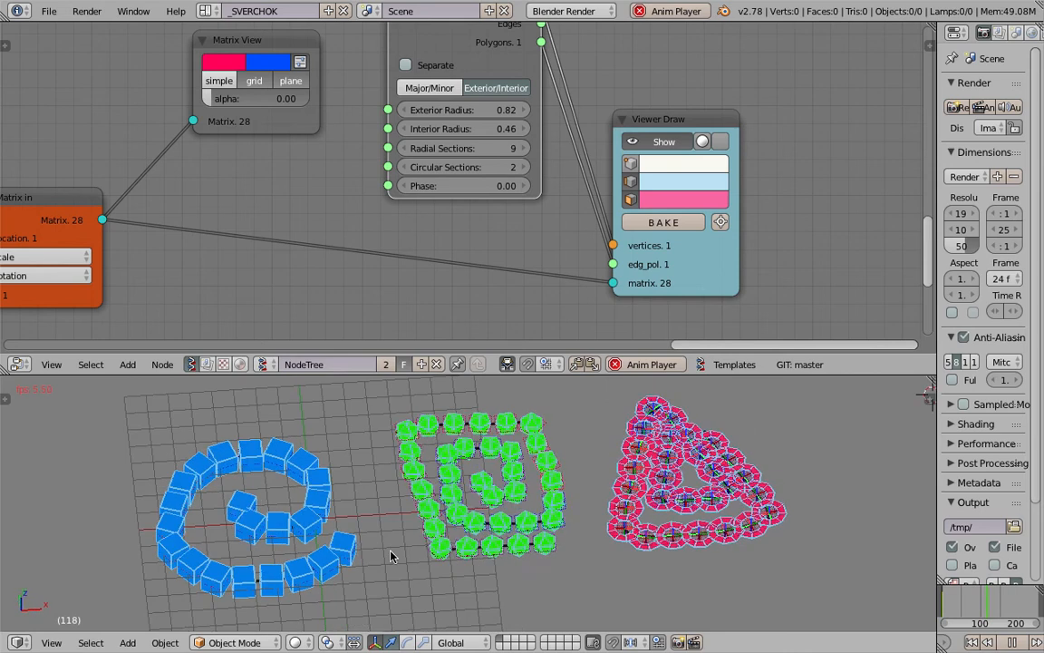
pyautogui.moveTo(279, 539); pyautogui.dragTo(306, 523, button='middle')
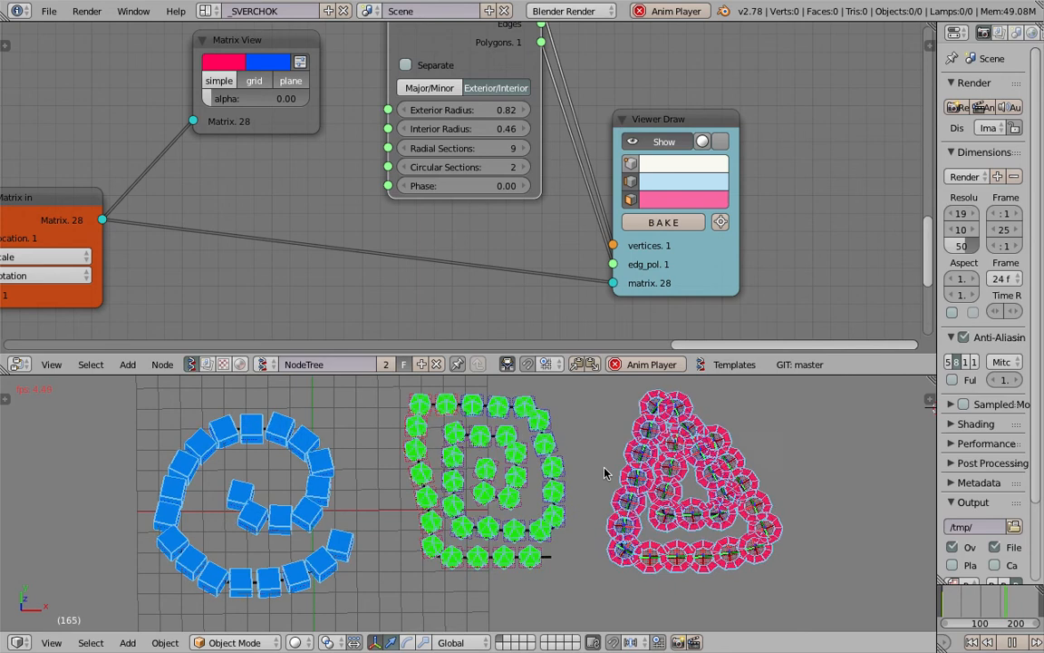
pyautogui.moveTo(541, 520); pyautogui.dragTo(475, 485, button='middle')
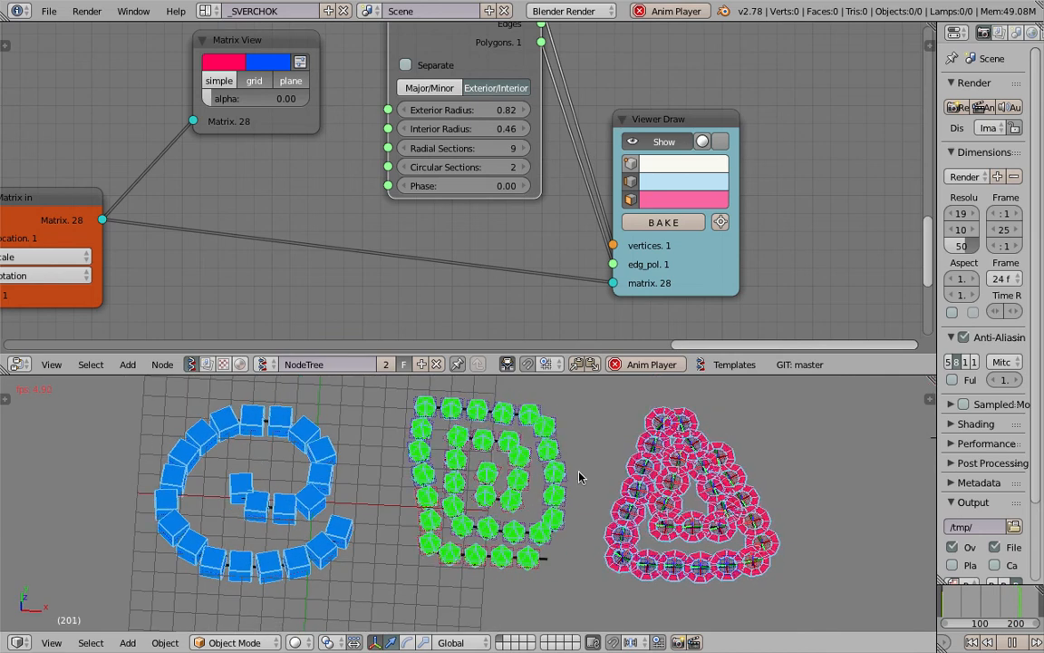
pyautogui.scroll(1, 574, 479)
pyautogui.scroll(-5, 381, 231)
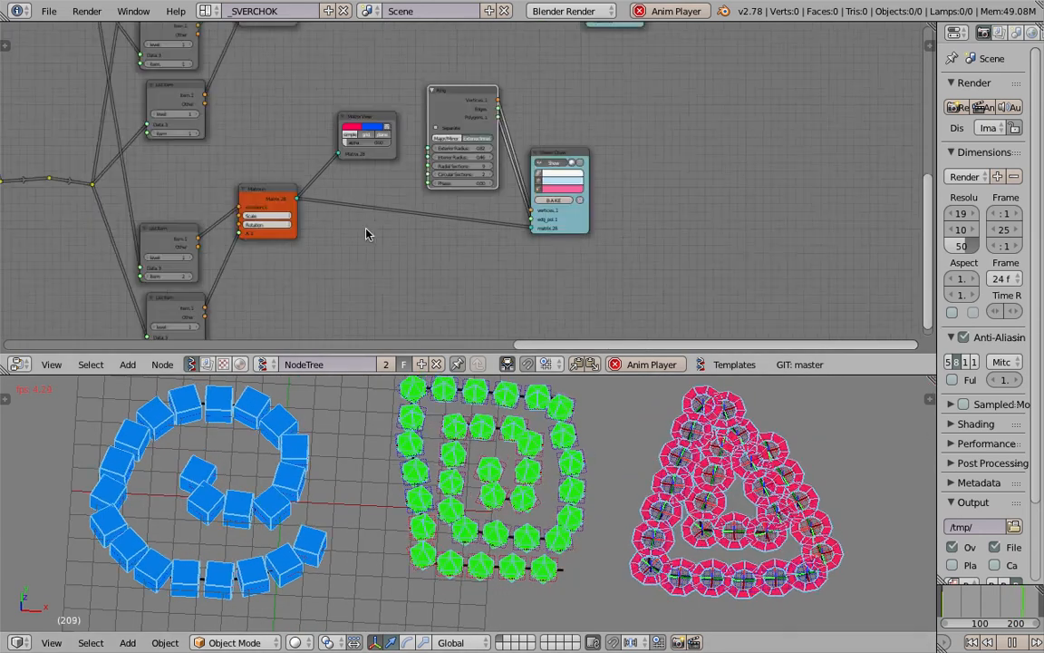
# Show the whole node tree, stop the playback and save the file
pyautogui.moveTo(400, 234); pyautogui.dragTo(396, 164, button='middle')
pyautogui.scroll(-4, 397, 167)
pyautogui.scroll(-2, 426, 172)
pyautogui.scroll(-2, 444, 192)
pyautogui.press('Escape')
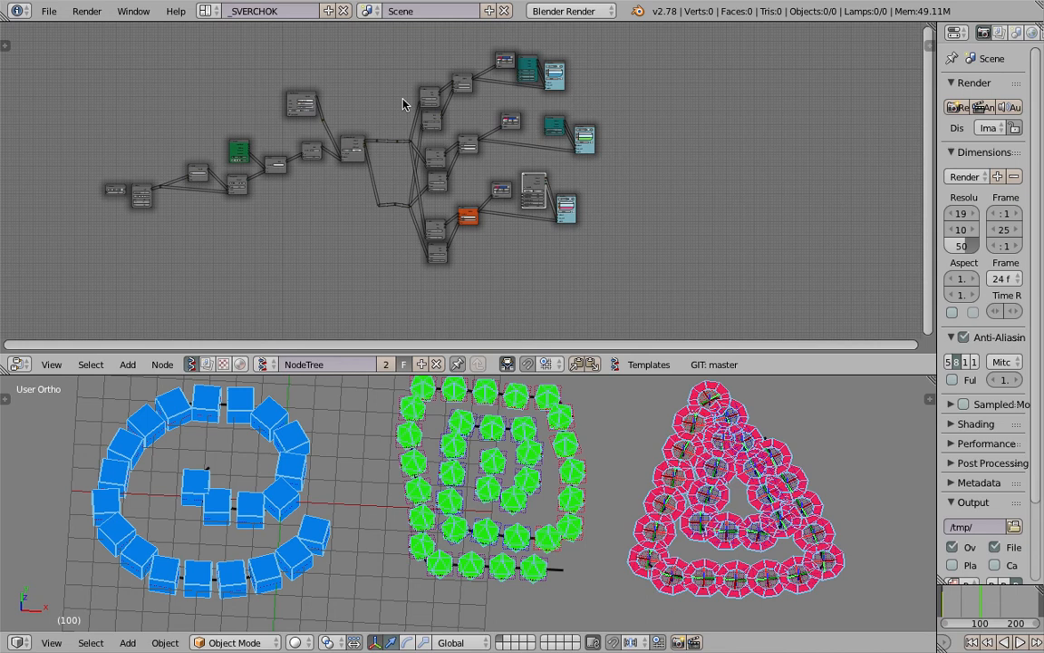
pyautogui.scroll(2, 481, 175)
pyautogui.scroll(2, 562, 426)
pyautogui.hotkey('ctrl', 's')
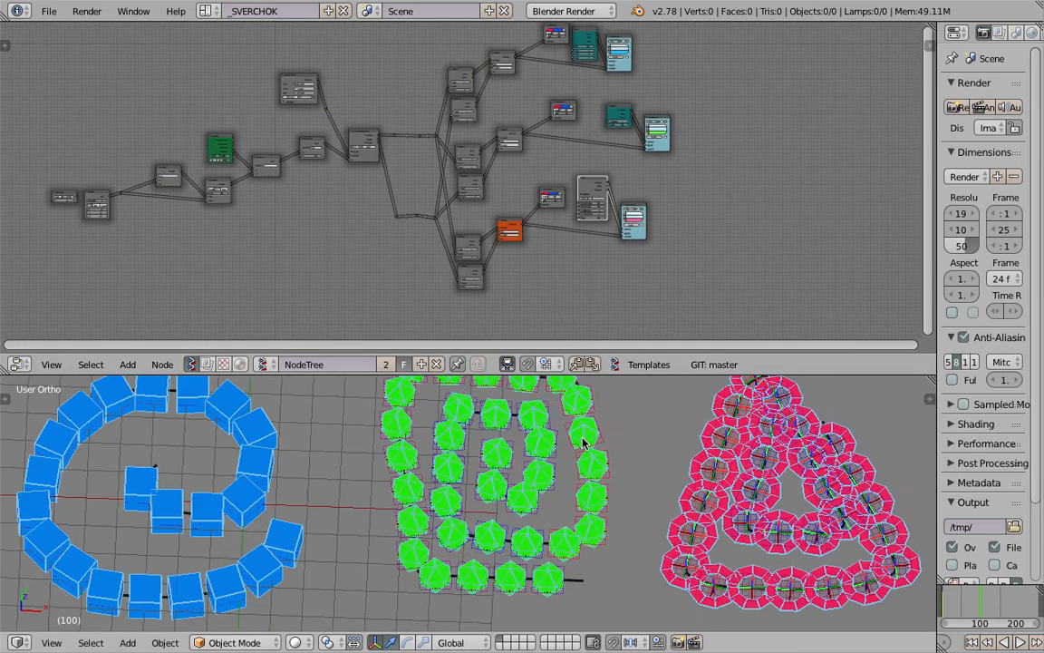
pyautogui.click(580, 442)
# Examine the shapes along all three strokes from several angles, together with the overall node tree layout
pyautogui.moveTo(580, 442); pyautogui.dragTo(569, 420, button='middle')
pyautogui.moveTo(548, 217); pyautogui.dragTo(337, 210, button='middle')
pyautogui.scroll(2, 417, 215)
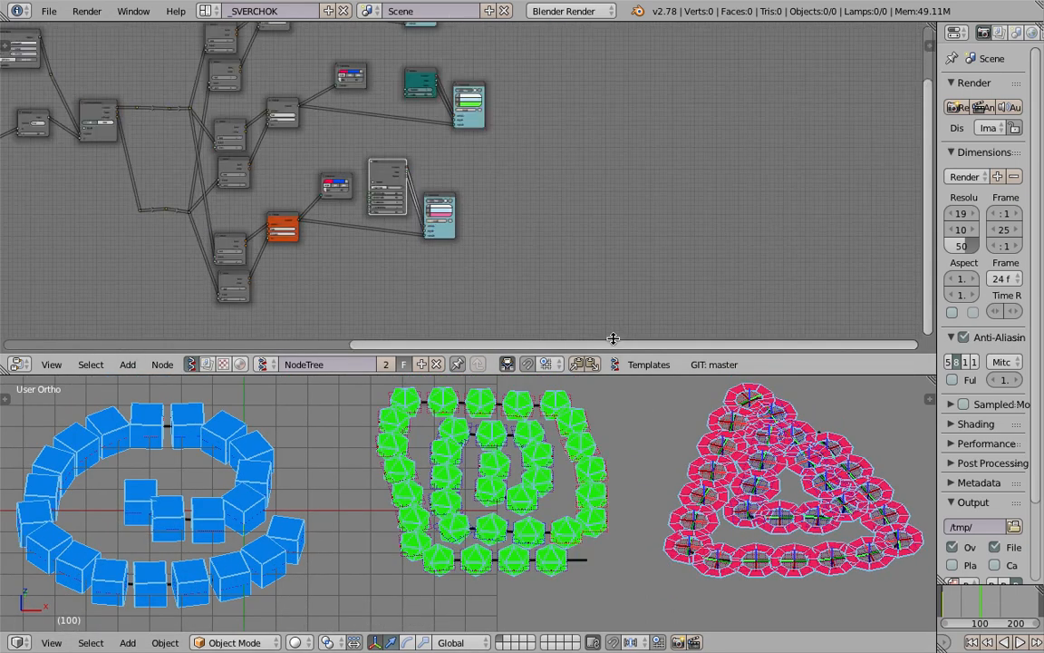
pyautogui.keyDown('shift'); pyautogui.moveTo(665, 439); pyautogui.dragTo(618, 440, button='middle'); pyautogui.keyUp('shift')
pyautogui.scroll(4, 617, 442)
pyautogui.moveTo(595, 534); pyautogui.dragTo(650, 485, button='middle')
pyautogui.scroll(-2, 666, 509)
pyautogui.moveTo(669, 544); pyautogui.dragTo(605, 511, button='middle')
pyautogui.scroll(-3, 644, 548)
pyautogui.scroll(1, 559, 554)
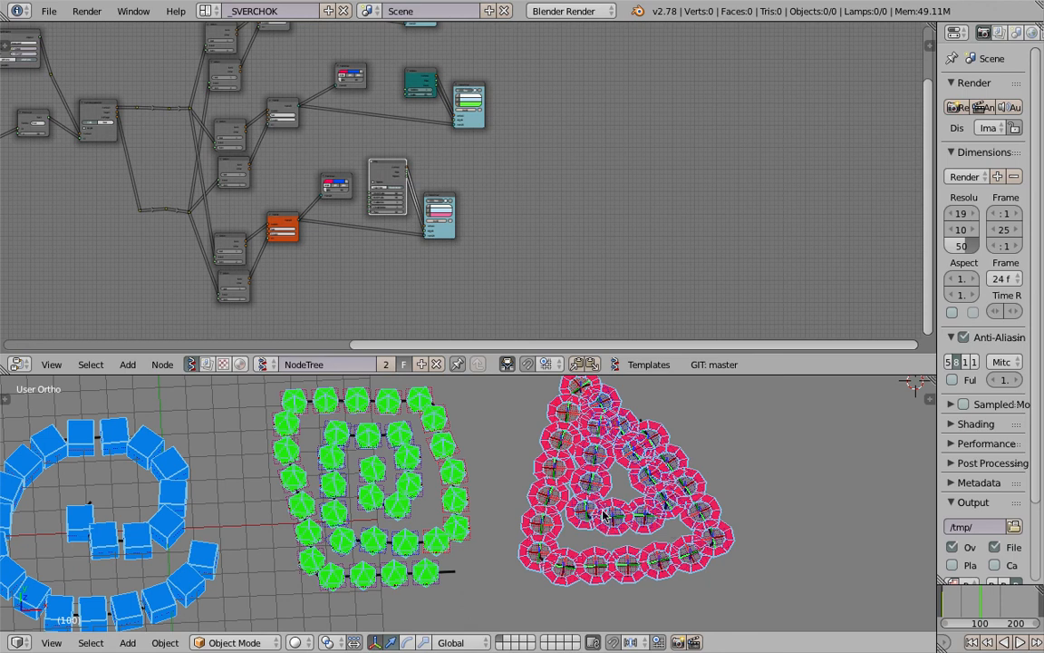
pyautogui.moveTo(606, 521); pyautogui.dragTo(570, 531, button='middle')
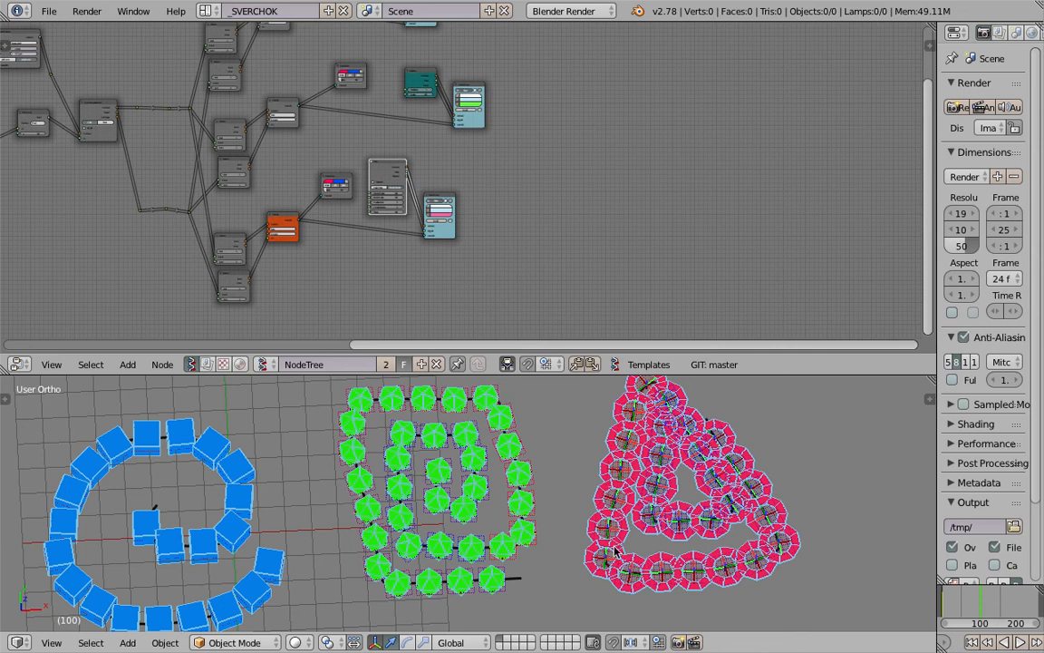
pyautogui.moveTo(596, 538); pyautogui.dragTo(542, 465, button='middle')
pyautogui.press('Home')
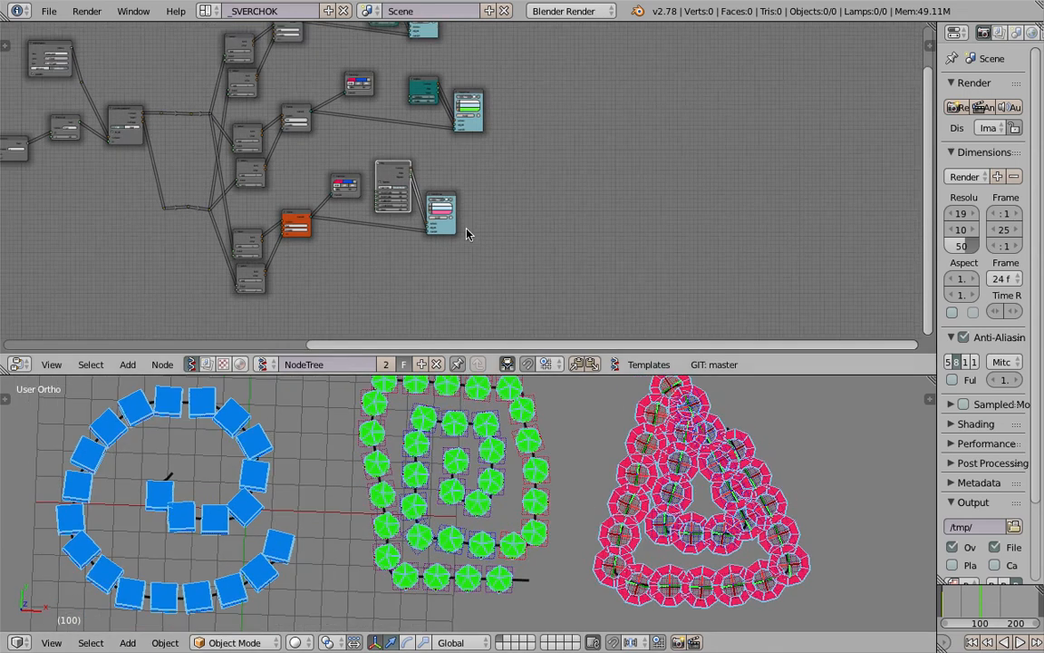
pyautogui.moveTo(610, 228); pyautogui.dragTo(644, 226, button='middle')
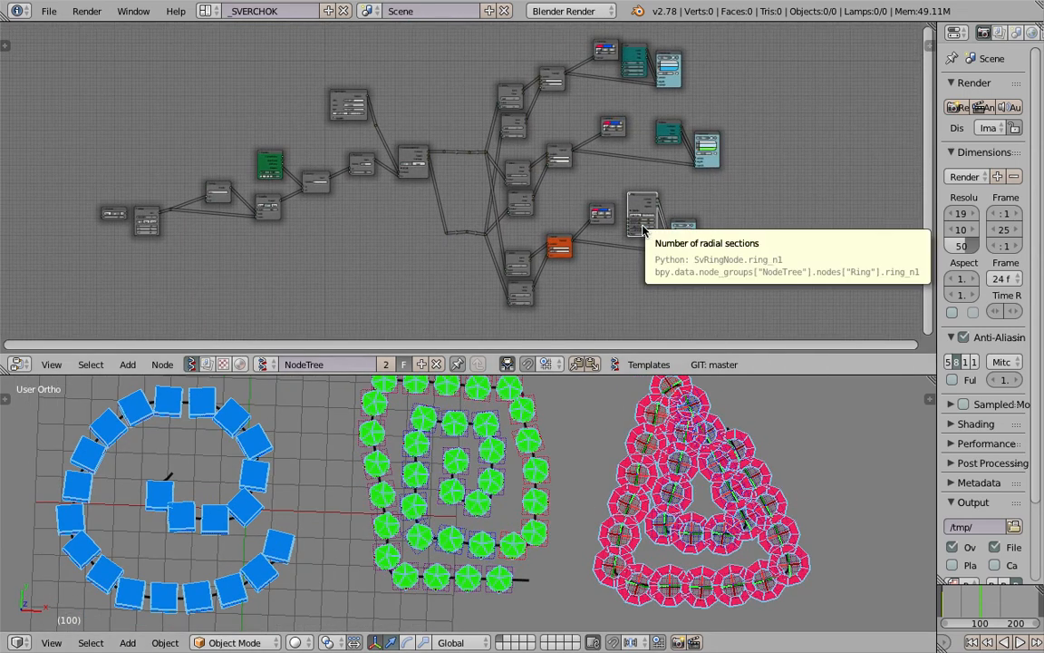